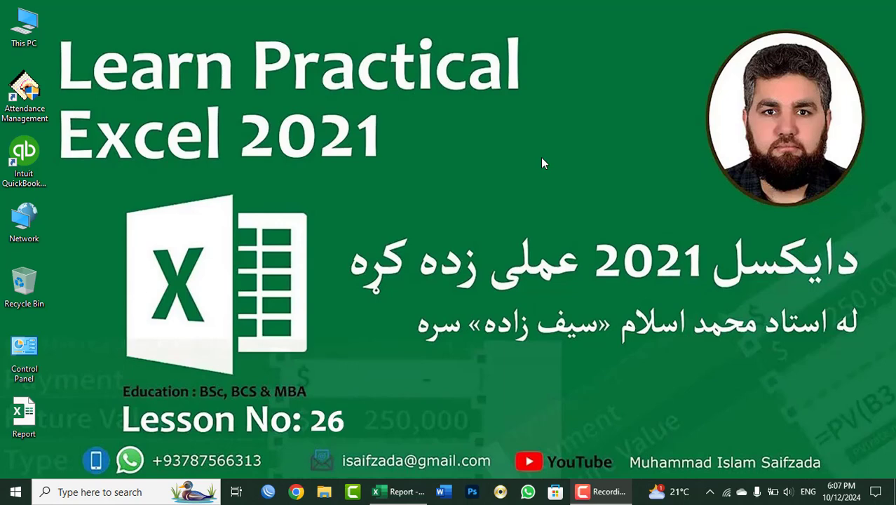
# Step: Refresh the Windows desktop and switch to the Report workbook in Excel
pyautogui.rightClick(542, 160)
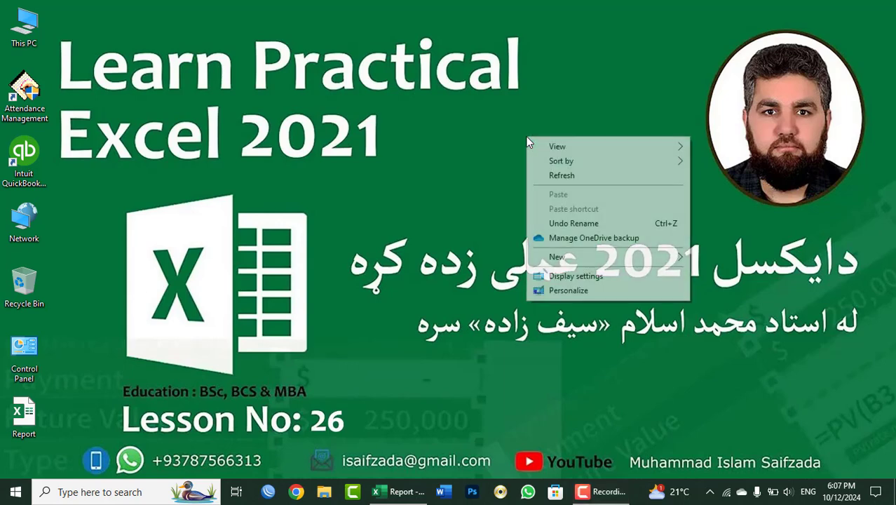
pyautogui.click(558, 175)
pyautogui.click(399, 491)
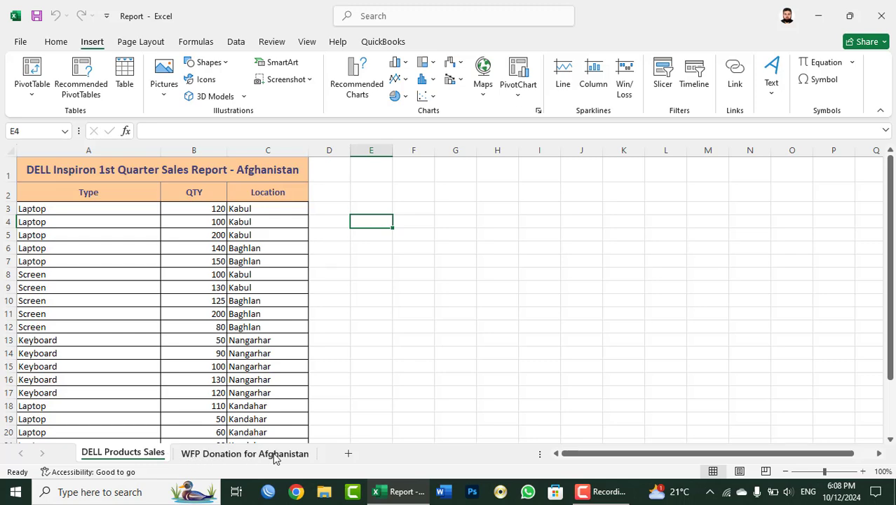
pyautogui.scroll(-3, 150, 240)
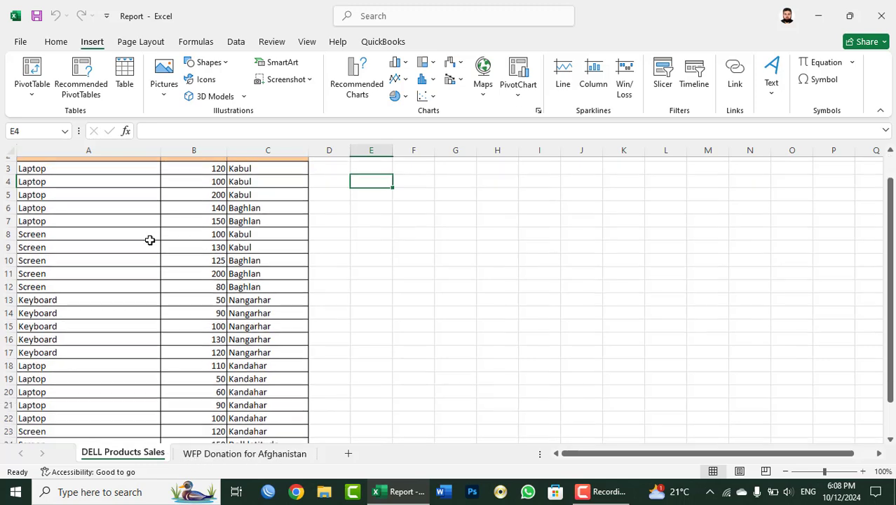
pyautogui.scroll(3, 150, 240)
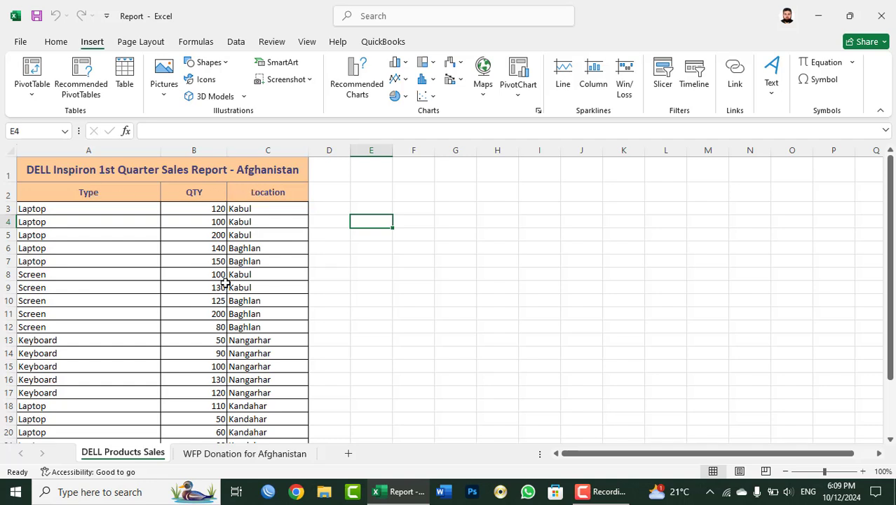
pyautogui.scroll(-1, 226, 314)
pyautogui.scroll(-3, 226, 314)
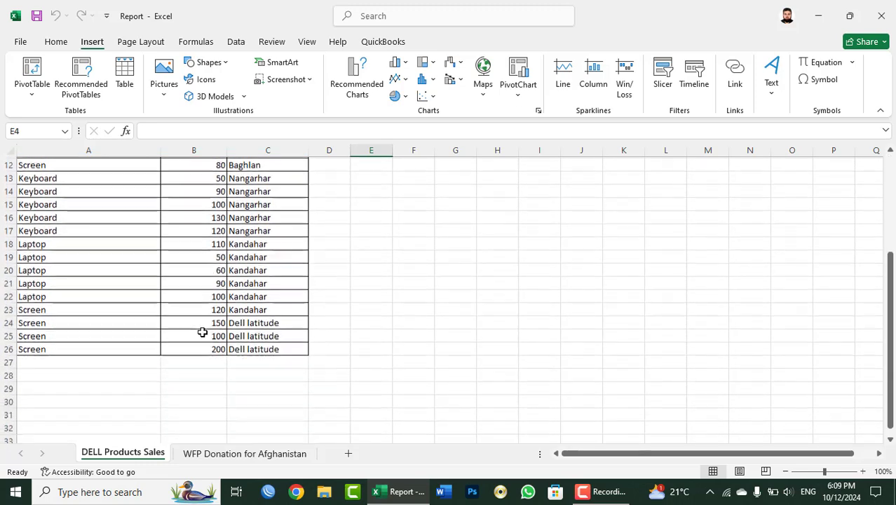
pyautogui.scroll(3, 66, 290)
pyautogui.scroll(1, 91, 233)
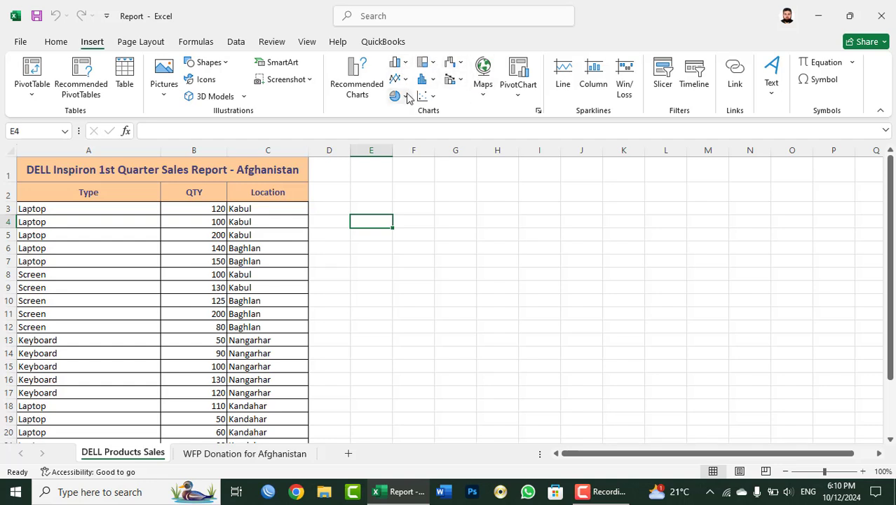
# Step: Browse the Pie, Line and Column chart type galleries without inserting a chart
pyautogui.click(406, 97)
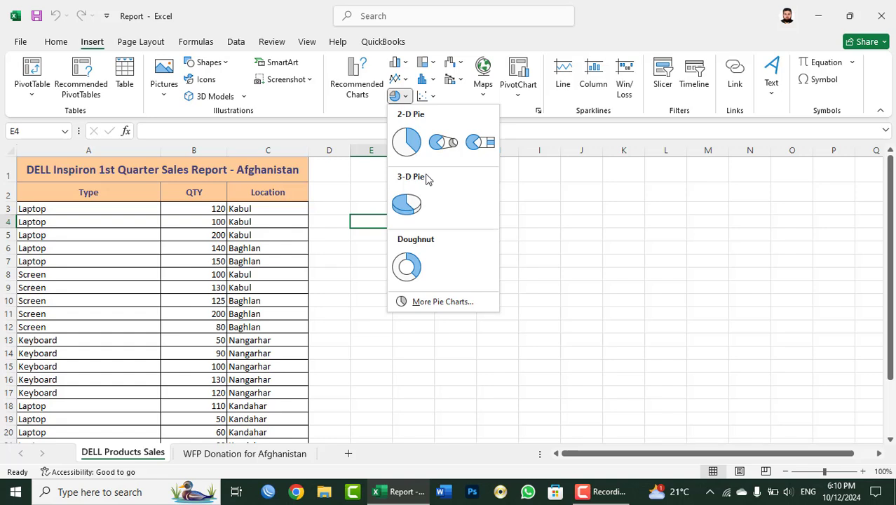
pyautogui.click(406, 80)
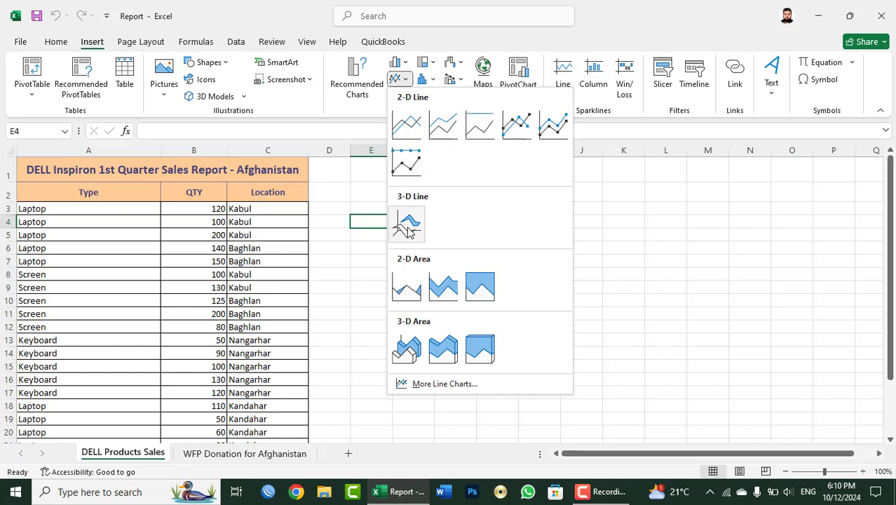
pyautogui.click(406, 63)
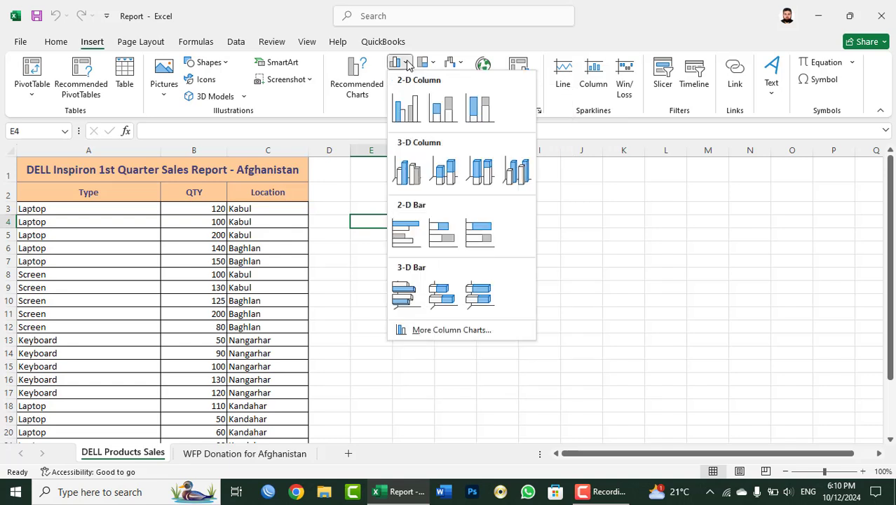
pyautogui.click(427, 44)
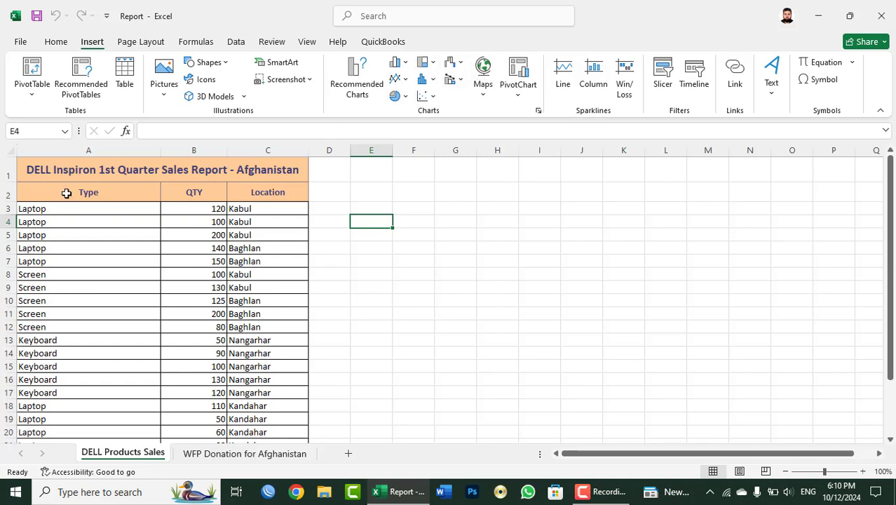
# Step: Select the sales table A2:C26 with headers and request Recommended Charts
pyautogui.moveTo(69, 195)
pyautogui.mouseDown()
pyautogui.moveTo(241, 449)
pyautogui.moveTo(237, 425)
pyautogui.mouseUp()
pyautogui.scroll(2, 332, 243)
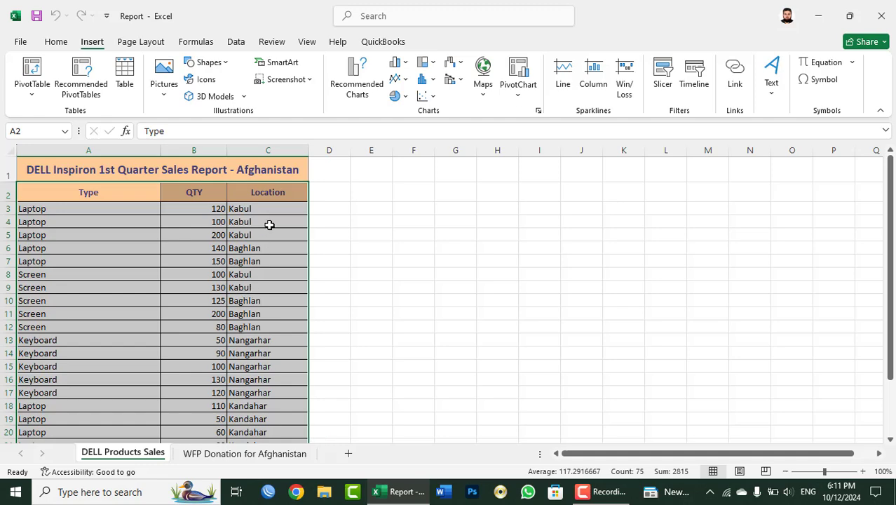
pyautogui.click(354, 98)
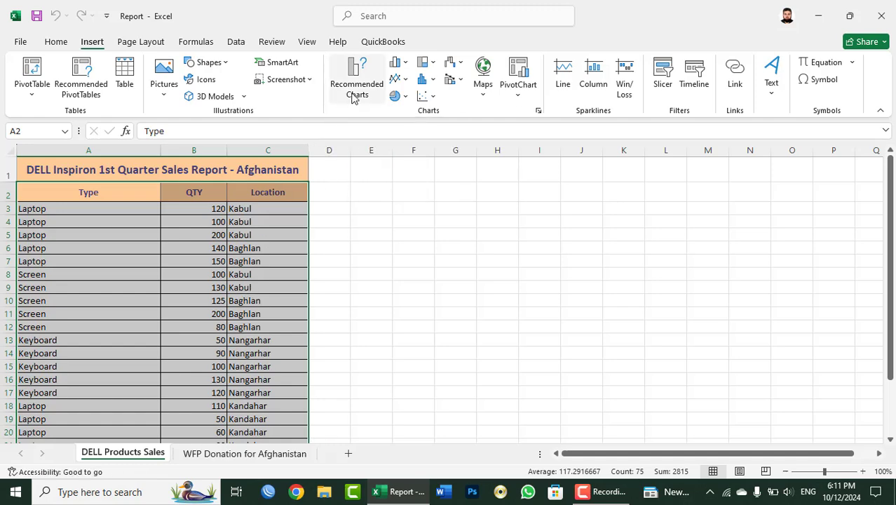
# Step: Preview the Type and 100% Stacked recommendations, then insert the Sum of QTY by Location PivotChart
pyautogui.moveTo(439, 56); pyautogui.dragTo(565, 46)
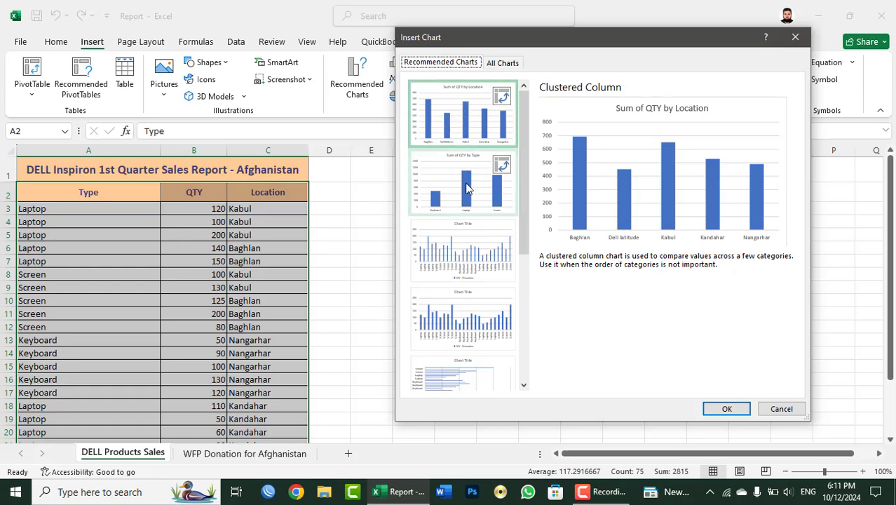
pyautogui.moveTo(525, 245); pyautogui.dragTo(516, 362)
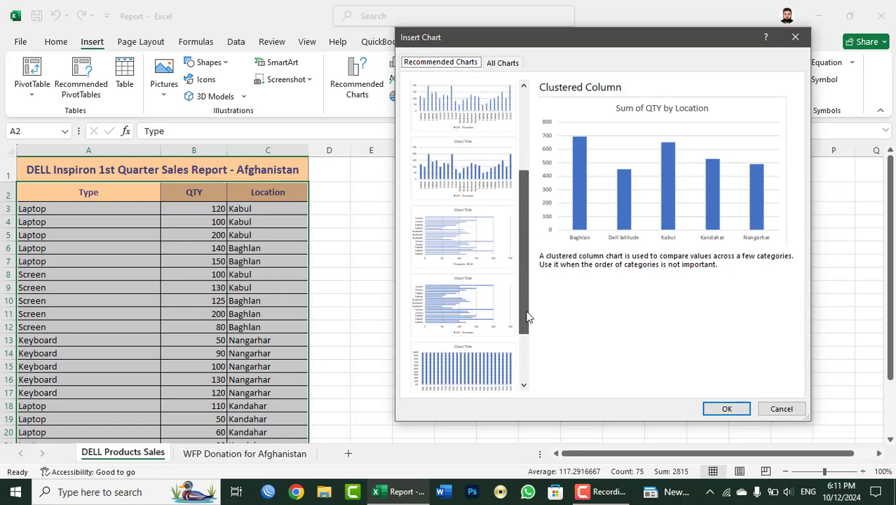
pyautogui.moveTo(516, 362); pyautogui.dragTo(516, 172)
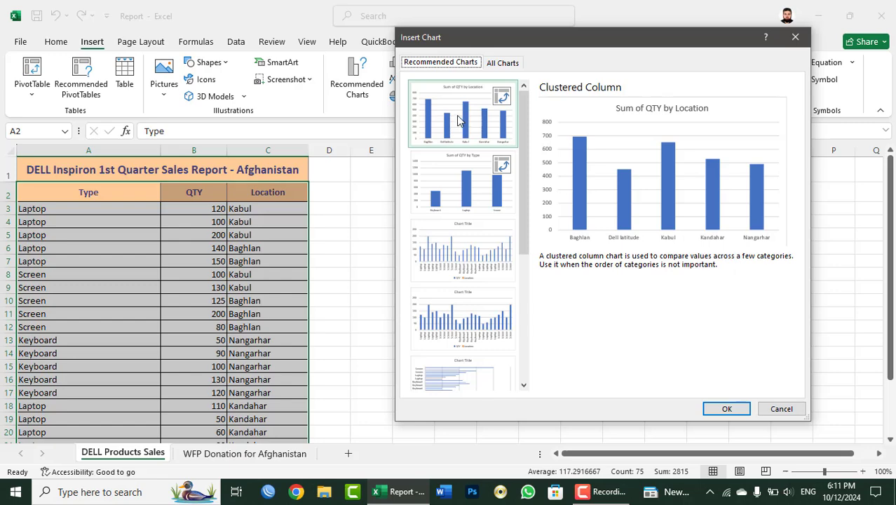
pyautogui.click(464, 198)
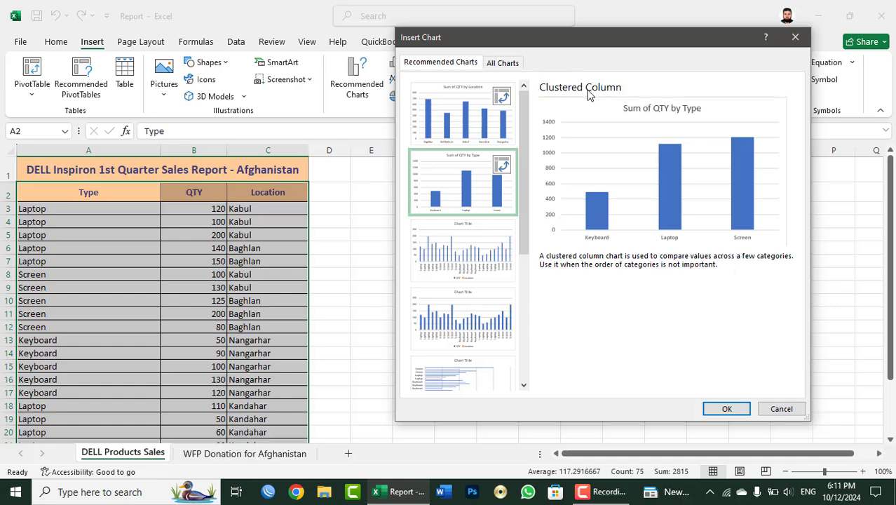
pyautogui.click(441, 264)
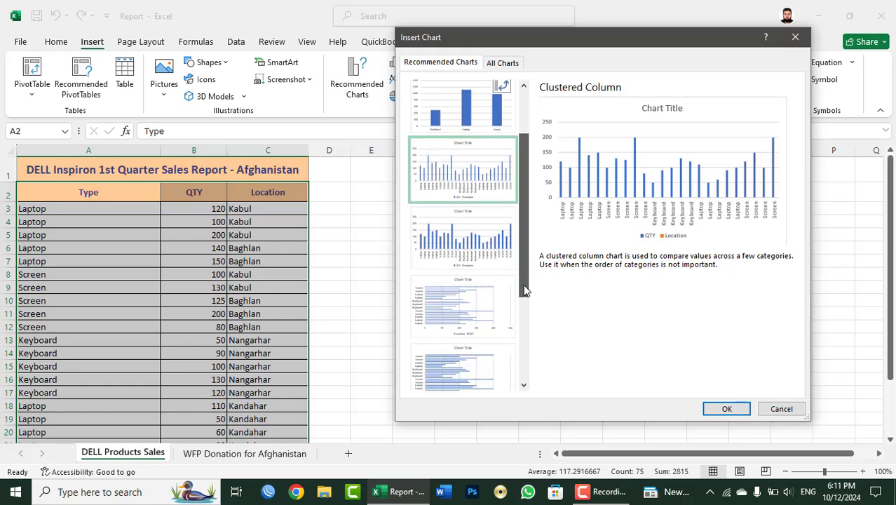
pyautogui.moveTo(523, 230); pyautogui.dragTo(522, 326)
pyautogui.click(461, 342)
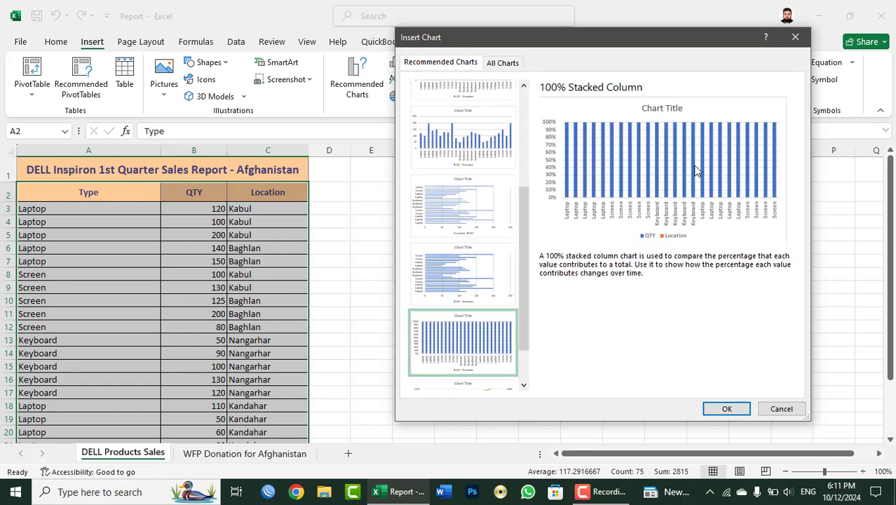
pyautogui.moveTo(520, 310); pyautogui.dragTo(522, 176)
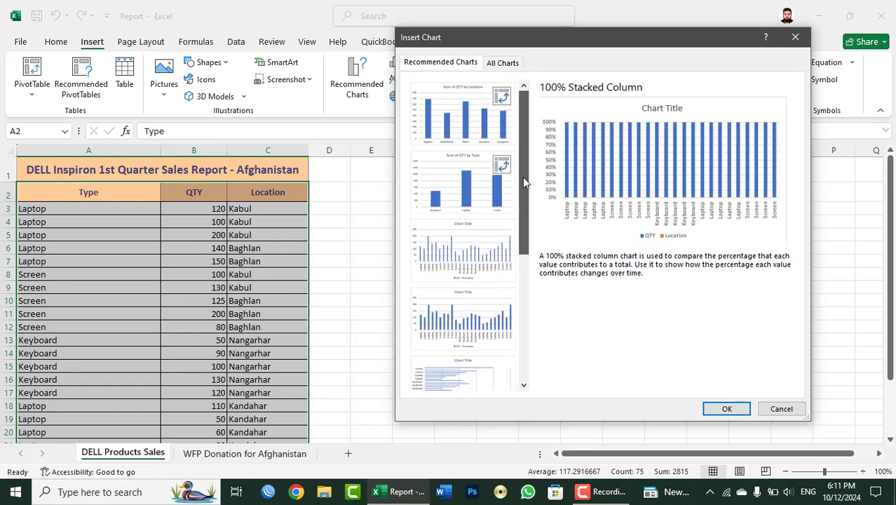
pyautogui.click(448, 109)
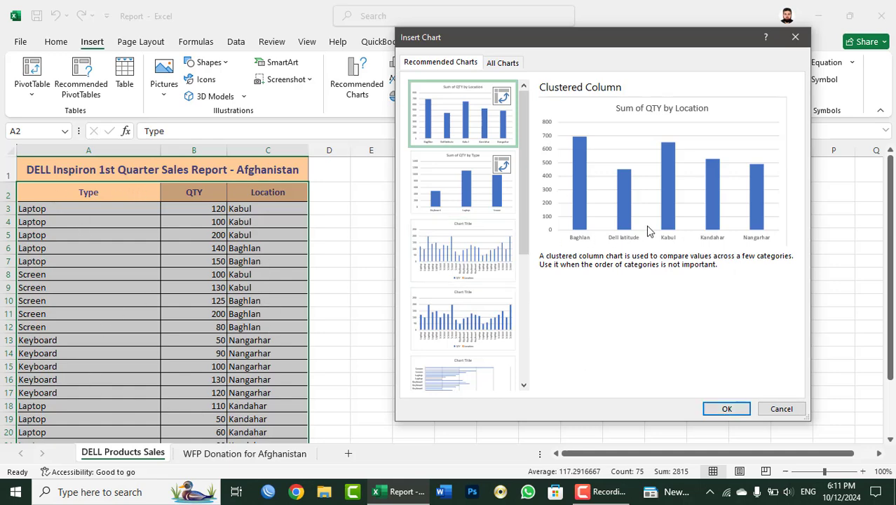
pyautogui.click(727, 409)
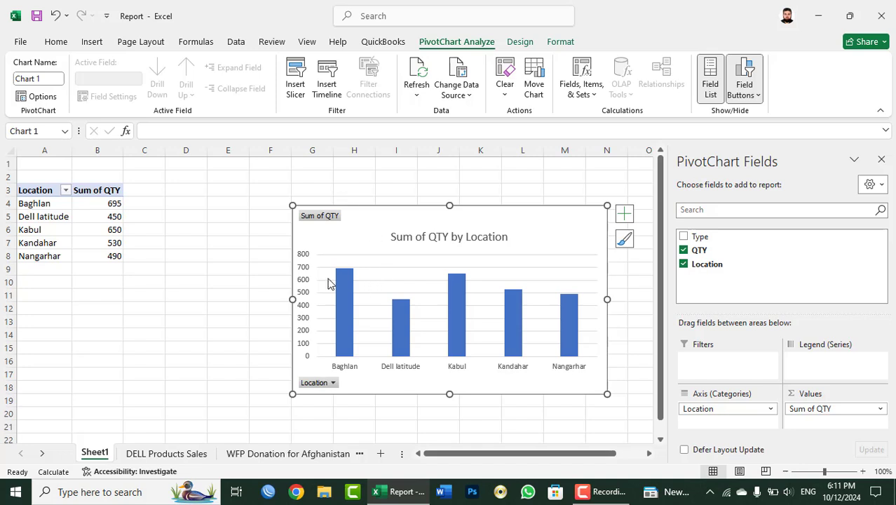
# Step: Move the PivotChart beside the pivot table and check Baghlan's total of 695
pyautogui.moveTo(317, 205); pyautogui.dragTo(191, 184)
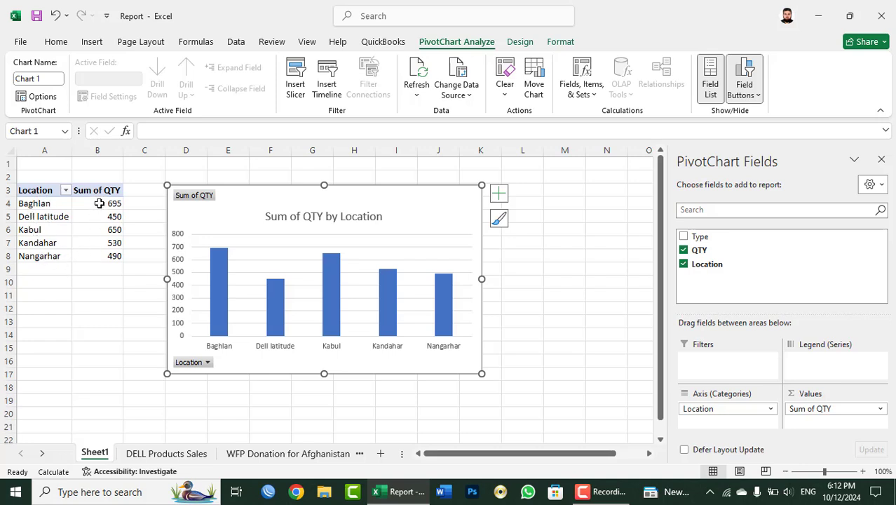
pyautogui.moveTo(98, 252)
pyautogui.moveTo(398, 309)
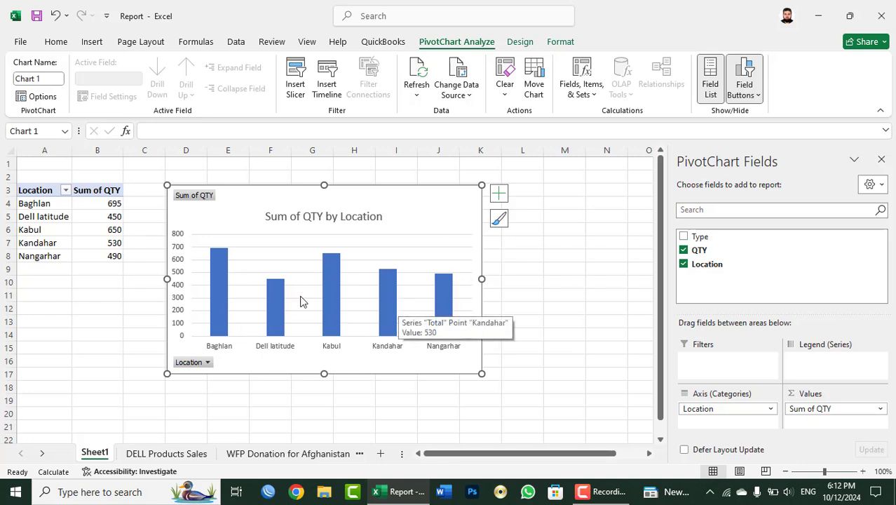
pyautogui.click(30, 204)
pyautogui.click(85, 204)
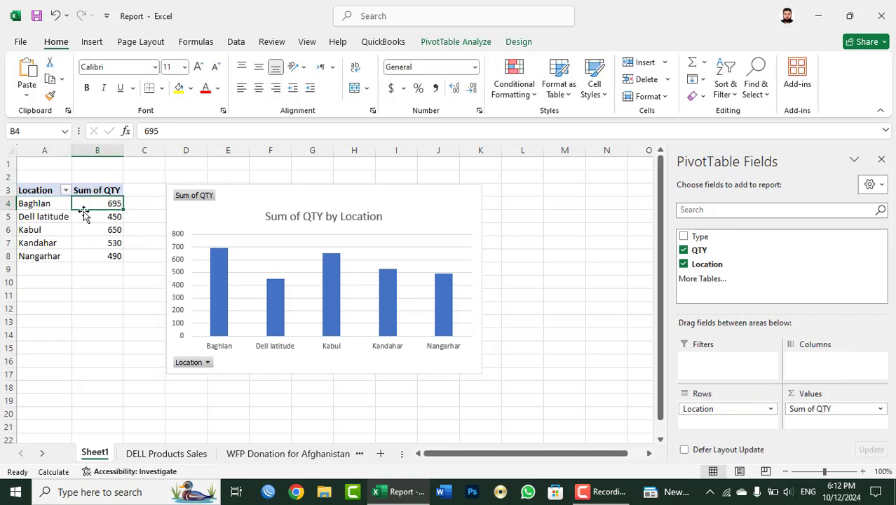
pyautogui.moveTo(83, 203)
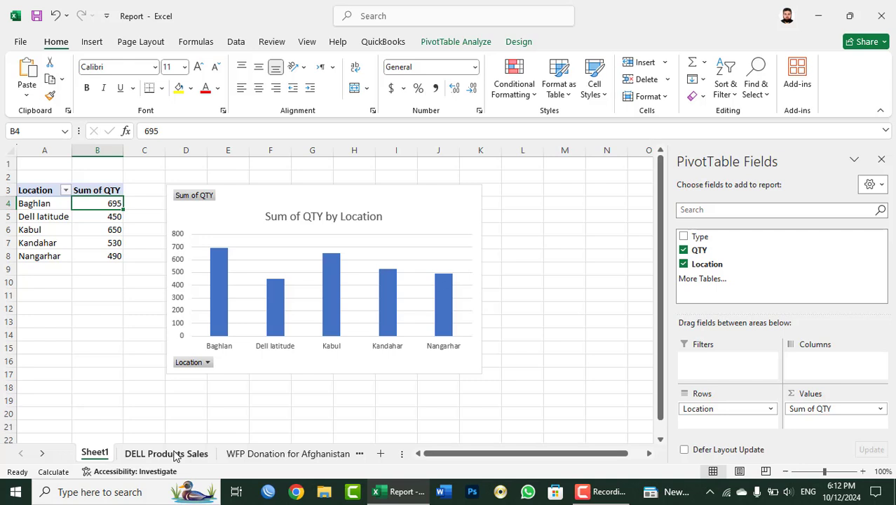
# Step: Review the Kabul, Kandahar, Nangarhar and Dell latitude rows, then return to DELL Products Sales
pyautogui.click(23, 230)
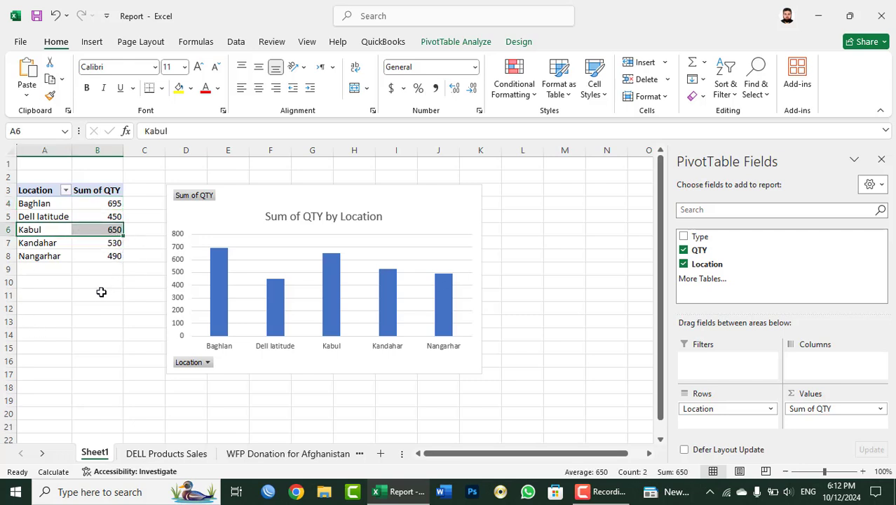
pyautogui.click(36, 244)
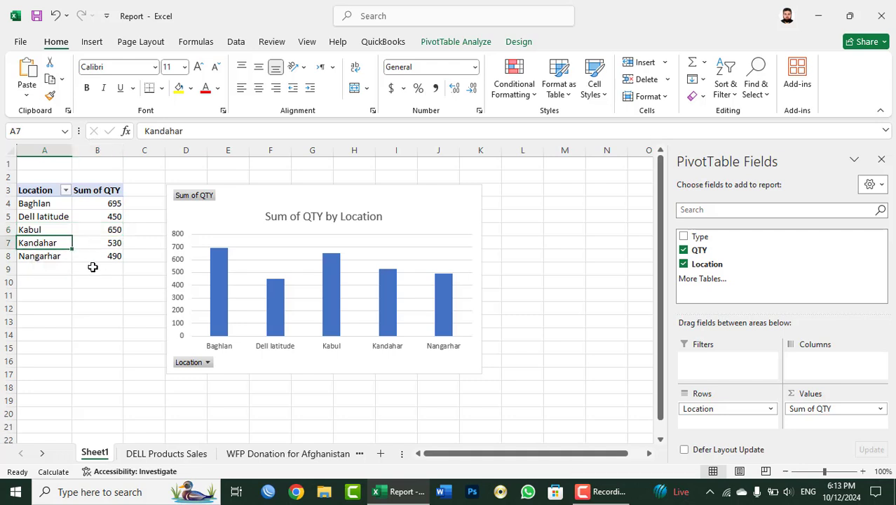
pyautogui.click(44, 256)
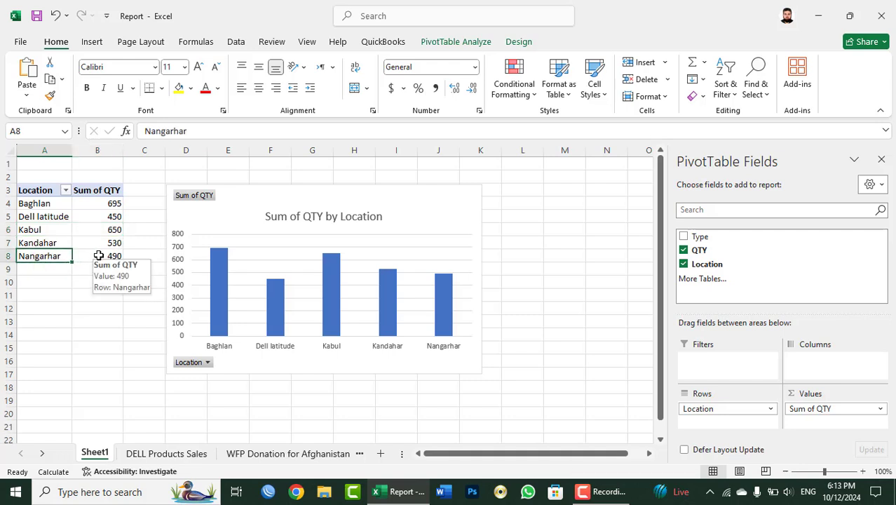
pyautogui.click(25, 216)
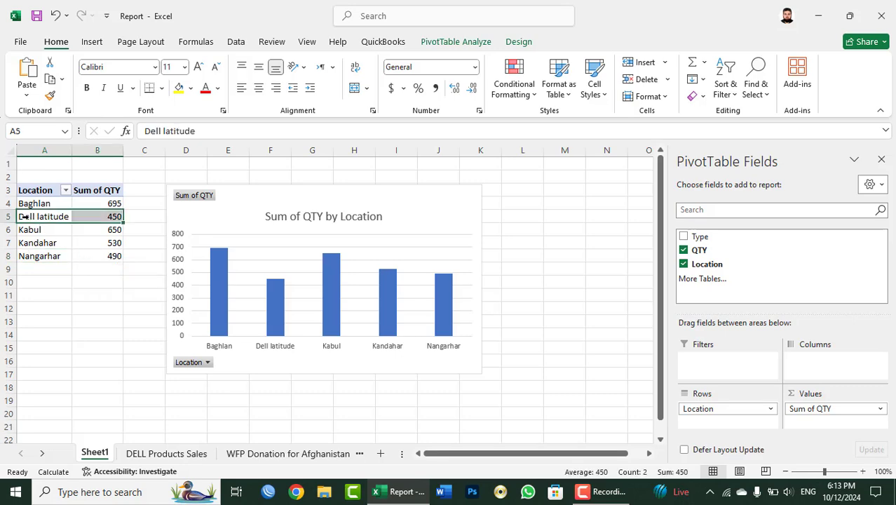
pyautogui.click(159, 455)
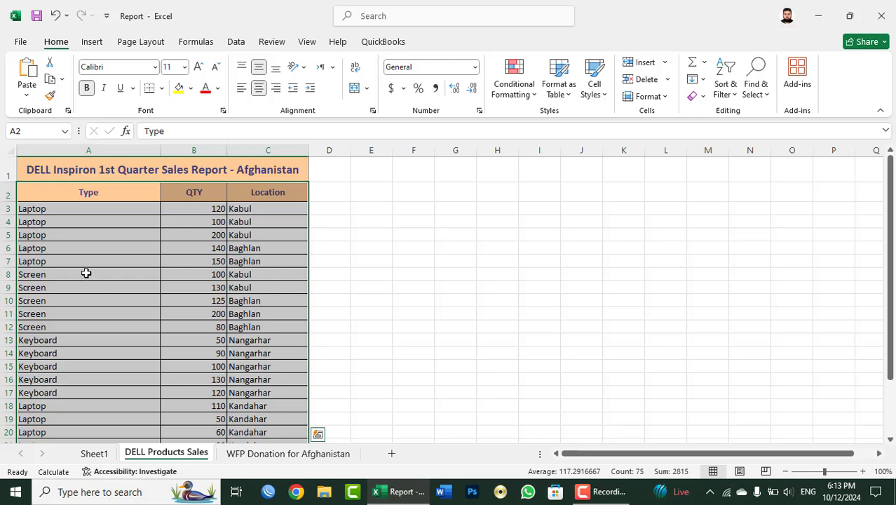
# Step: Fill Kandahar from C23 down over C24:C26 with Ctrl+D
pyautogui.scroll(-2, 91, 274)
pyautogui.scroll(-1, 91, 273)
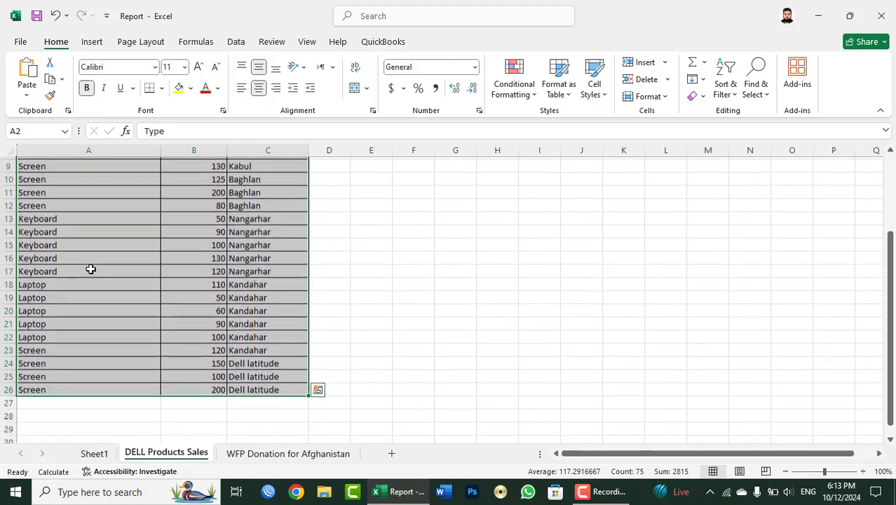
pyautogui.scroll(3, 258, 345)
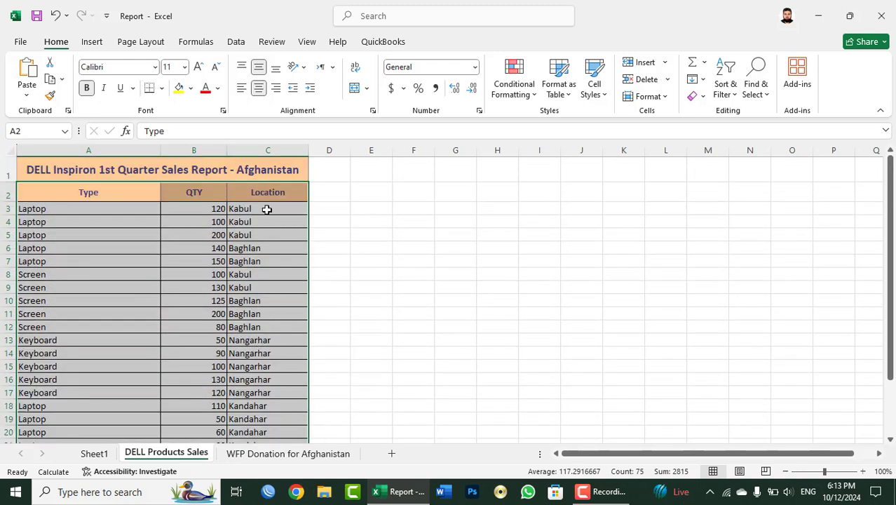
pyautogui.scroll(-2, 269, 335)
pyautogui.scroll(-1, 254, 357)
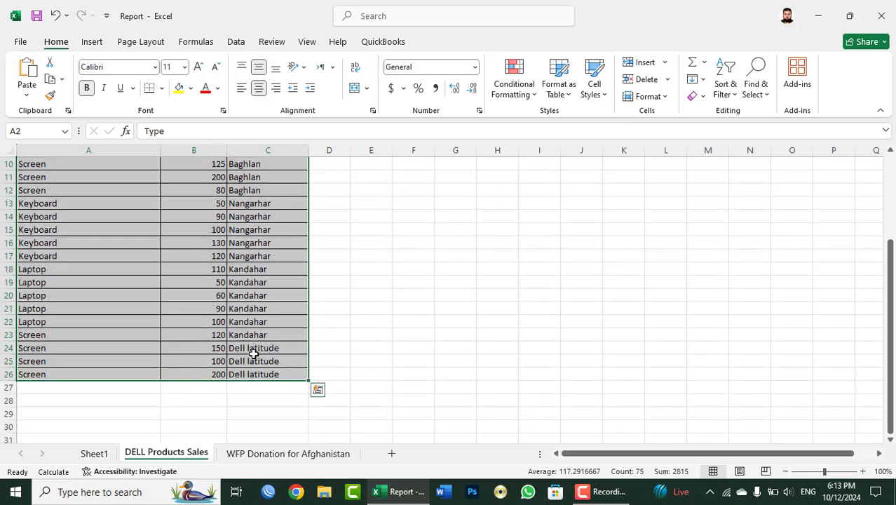
pyautogui.click(261, 336)
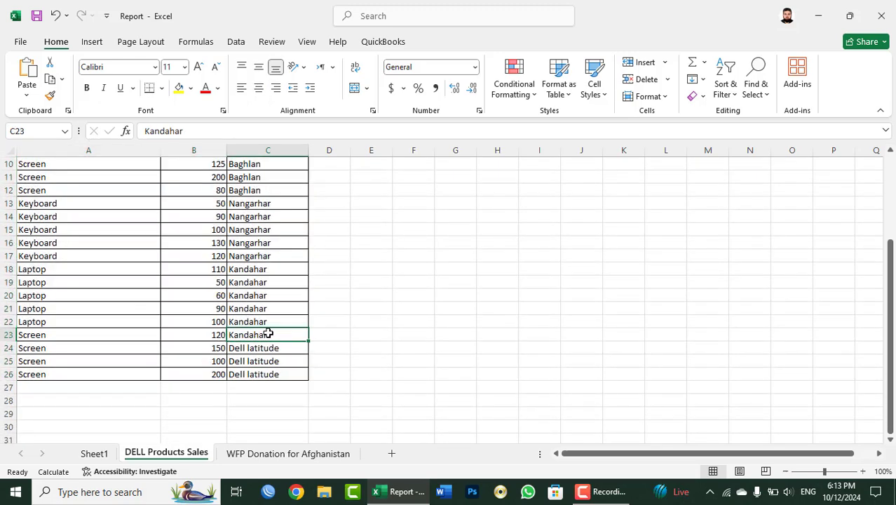
pyautogui.moveTo(260, 334); pyautogui.dragTo(262, 371)
pyautogui.hotkey('ctrl', 'd')
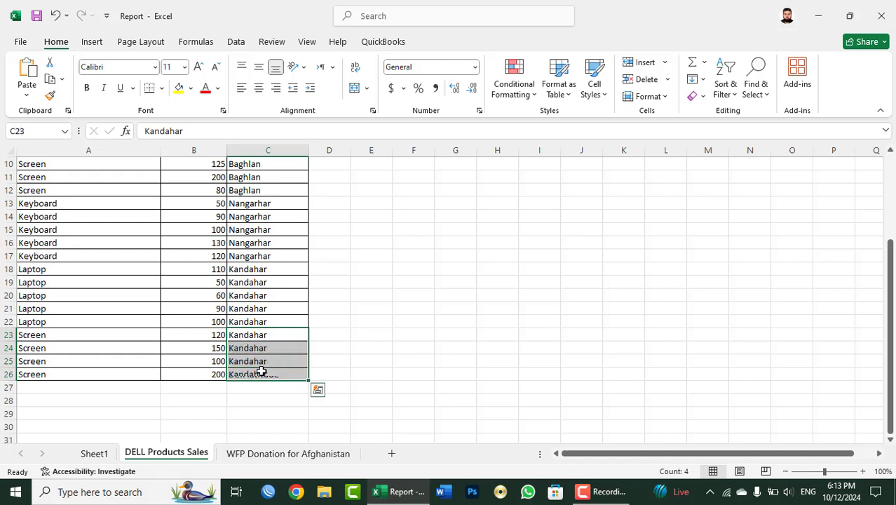
# Step: Permanently delete the old Sheet1 pivot sheet and reselect the sales table A2:C26
pyautogui.click(99, 454)
pyautogui.rightClick(101, 457)
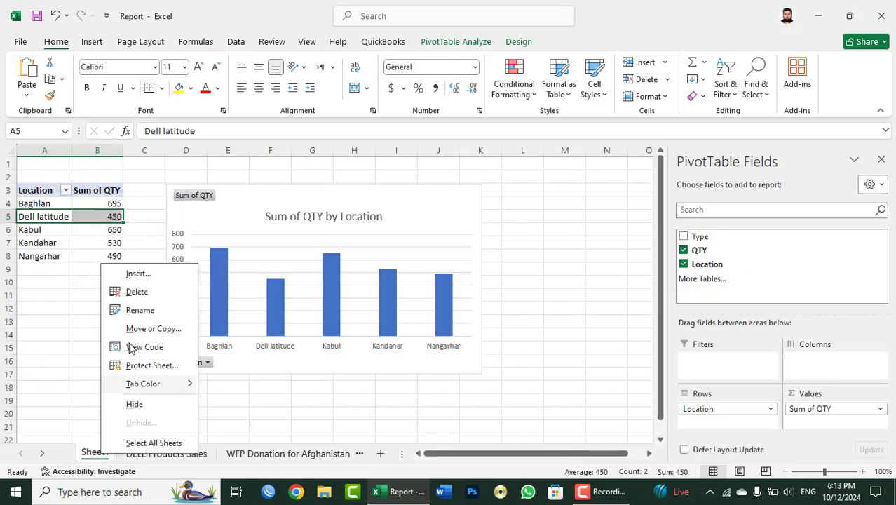
pyautogui.click(134, 291)
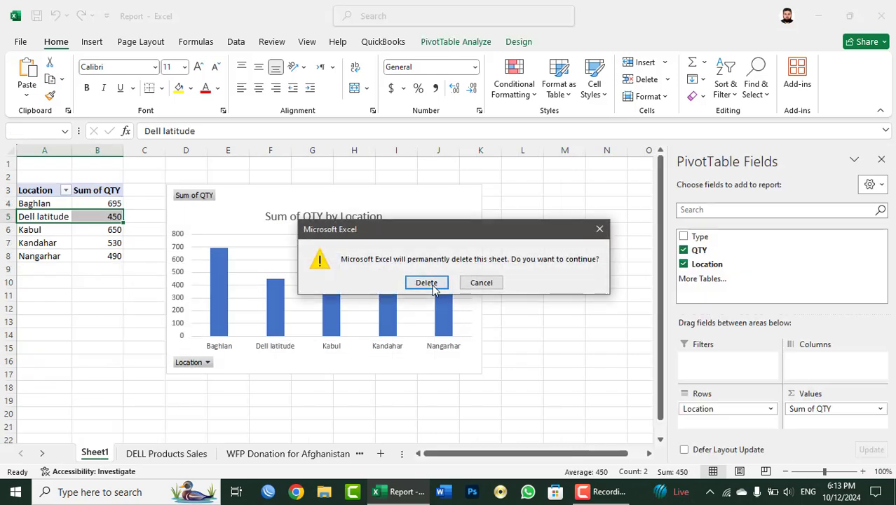
pyautogui.click(427, 282)
pyautogui.moveTo(231, 372); pyautogui.dragTo(79, 177)
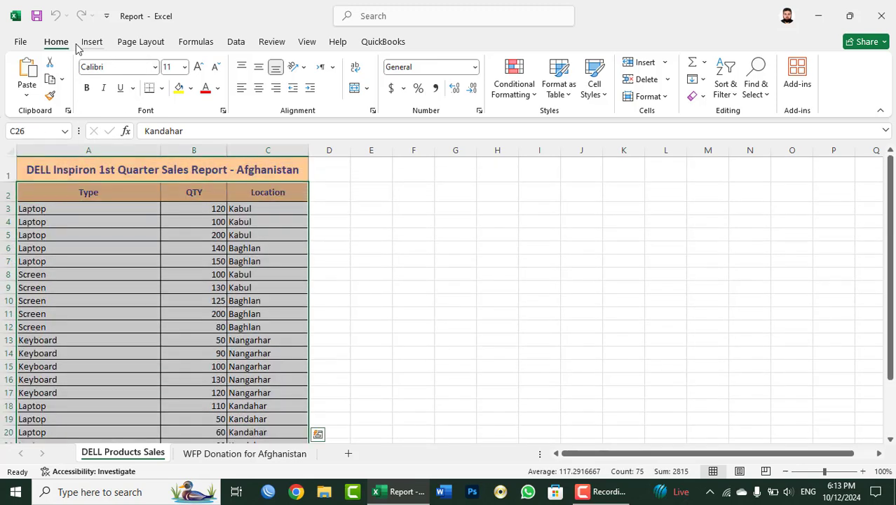
pyautogui.click(92, 42)
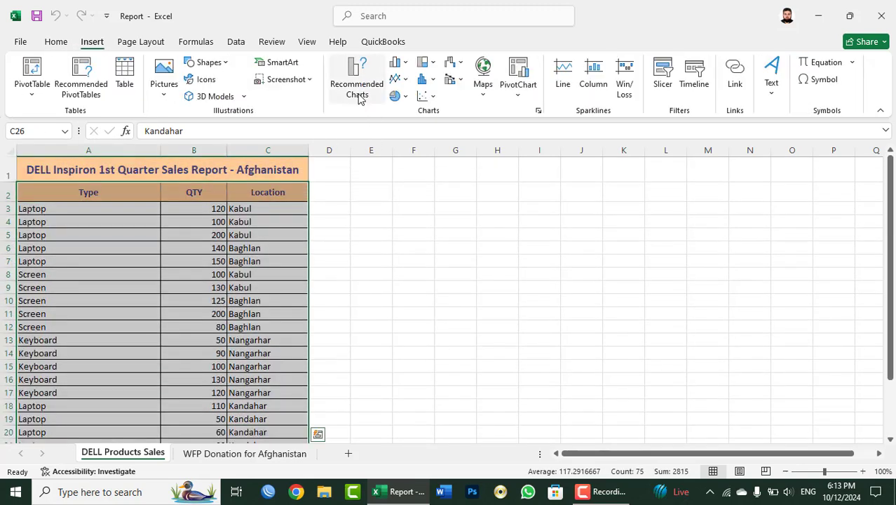
# Step: Compare the Type and Location recommendations and insert the Sum of QTY by Location PivotChart
pyautogui.click(358, 98)
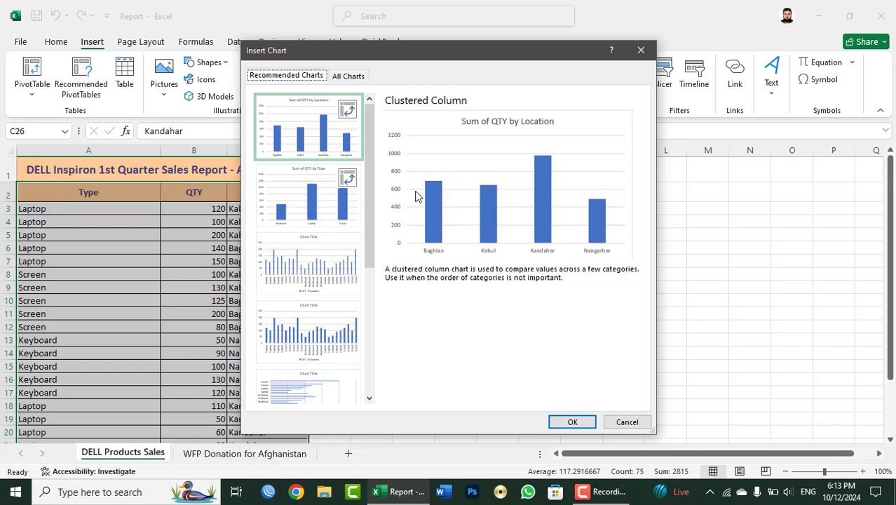
pyautogui.click(300, 197)
pyautogui.click(295, 135)
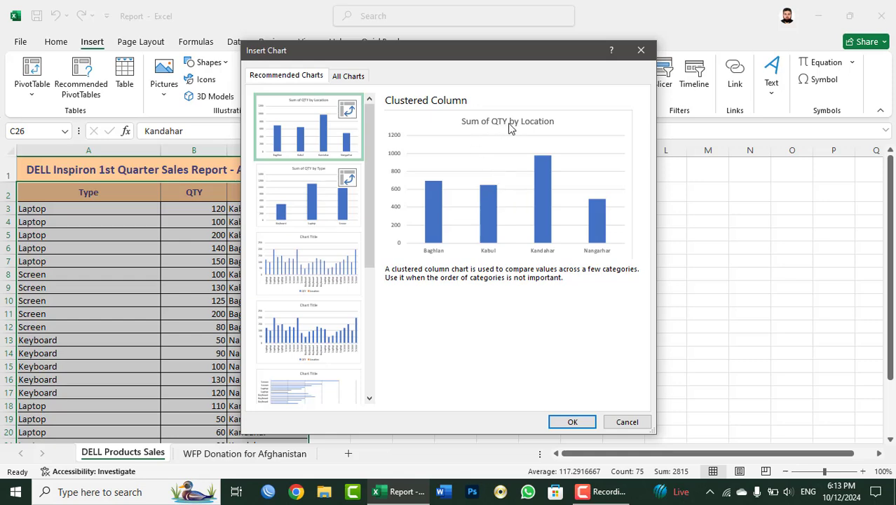
pyautogui.click(310, 212)
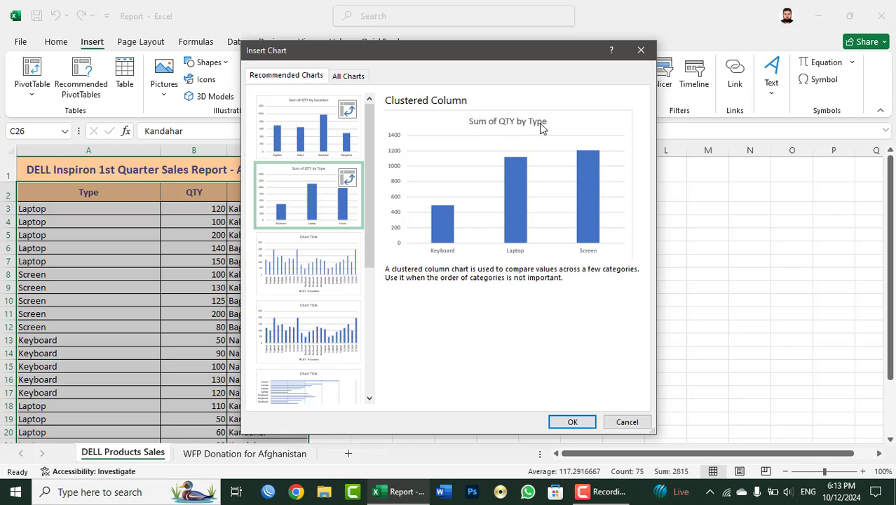
pyautogui.click(312, 136)
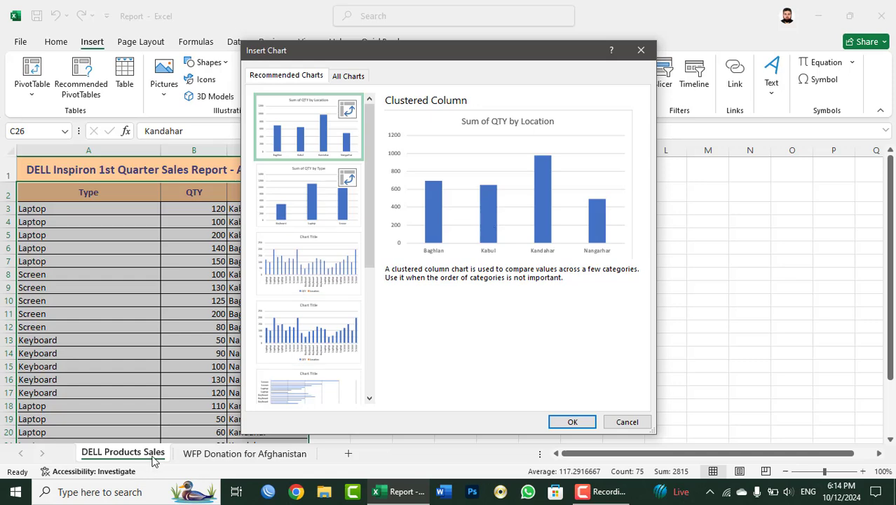
pyautogui.click(572, 422)
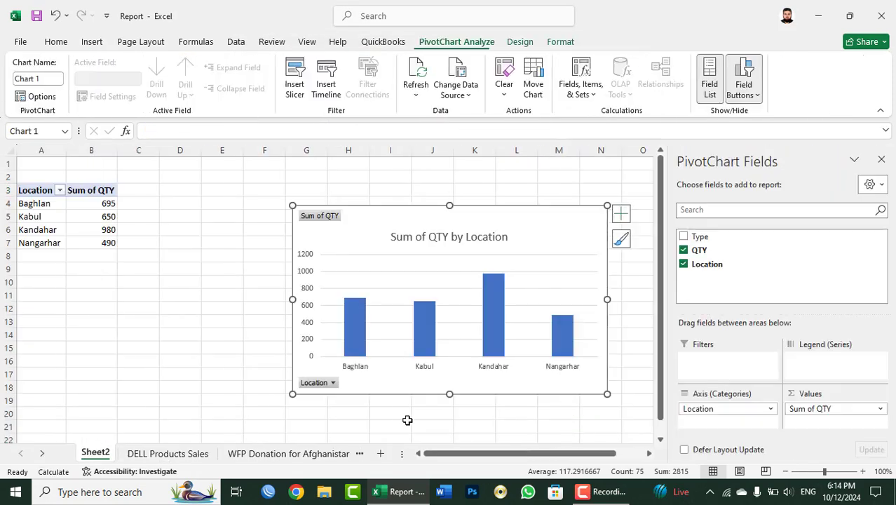
# Step: Rename Sheet2 to 'SUM OF QTY by Location' and place the chart beside the pivot table
pyautogui.doubleClick(102, 454)
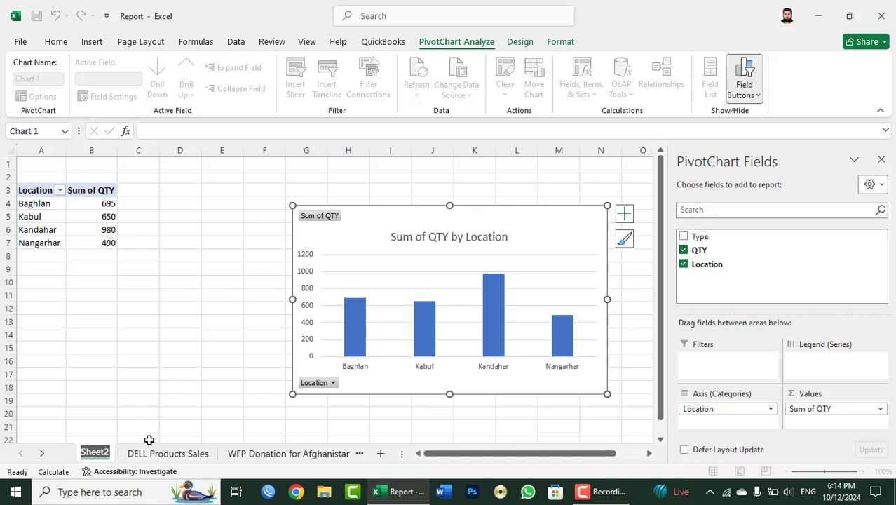
pyautogui.write('SUM OF Q')
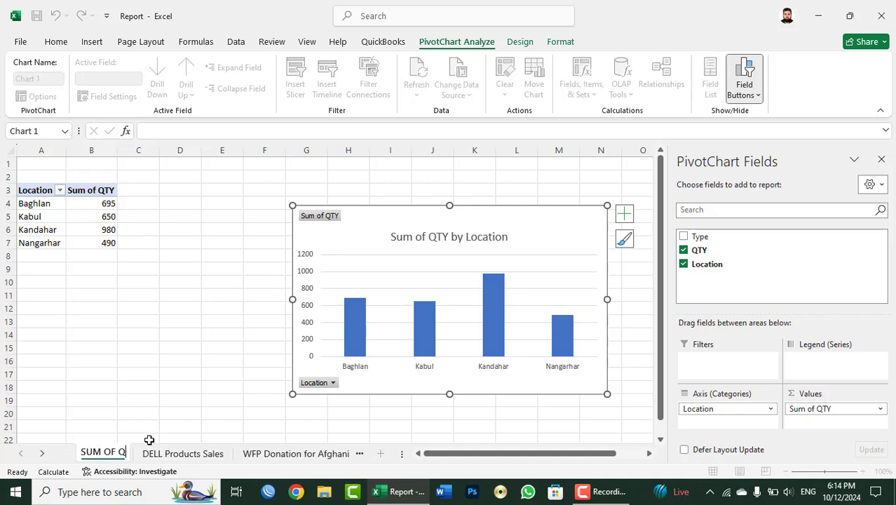
pyautogui.write('TY by')
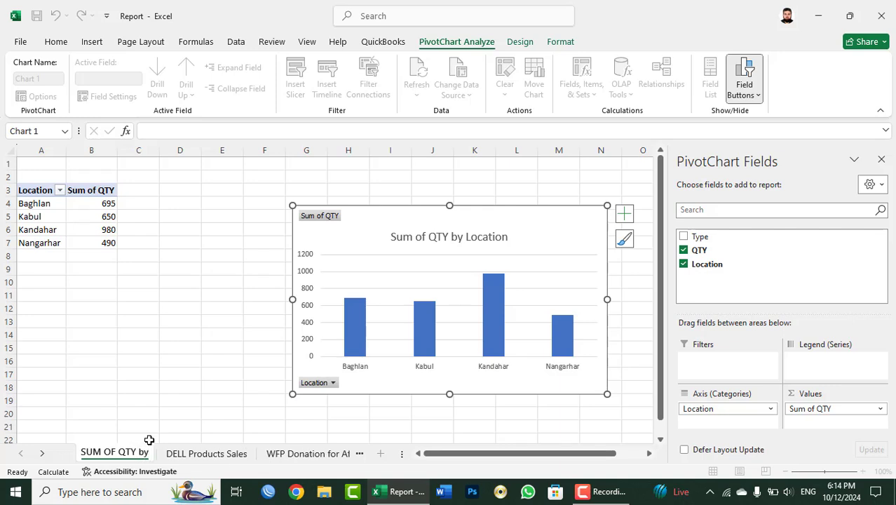
pyautogui.write(' Location')
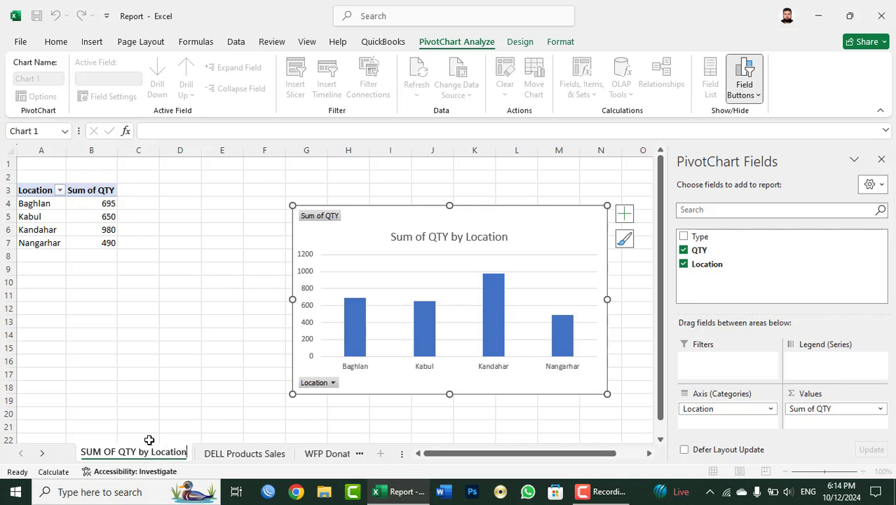
pyautogui.press('Return')
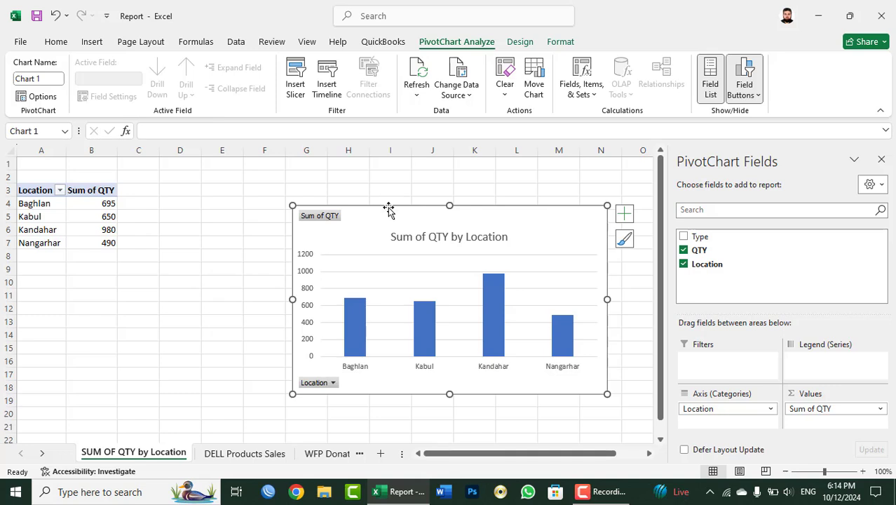
pyautogui.moveTo(389, 208)
pyautogui.mouseDown()
pyautogui.moveTo(264, 183)
pyautogui.moveTo(214, 187)
pyautogui.mouseUp()
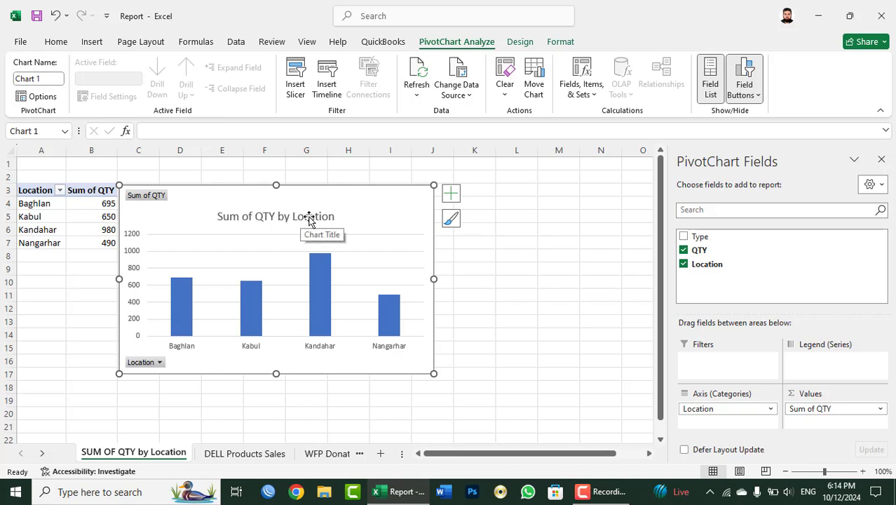
pyautogui.click(91, 265)
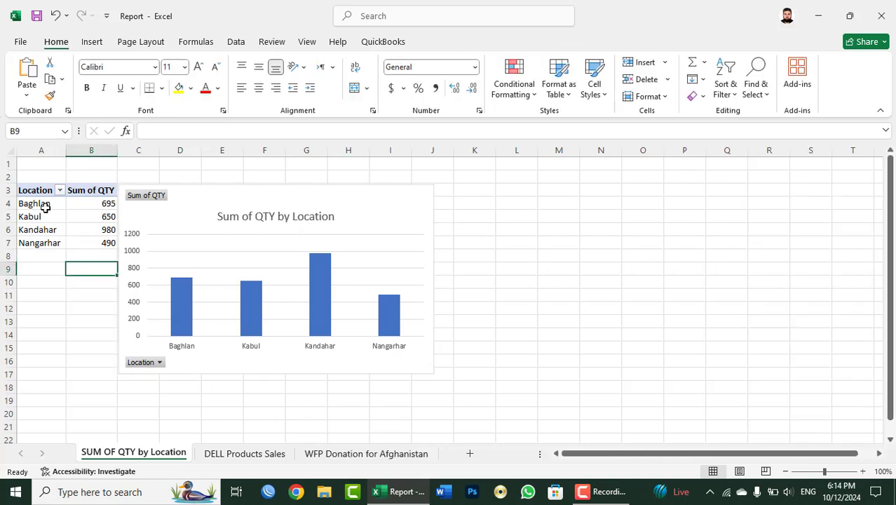
# Step: Check Baghlan's pivot total of 695, then go back to the DELL Products Sales sheet
pyautogui.click(42, 205)
pyautogui.click(84, 202)
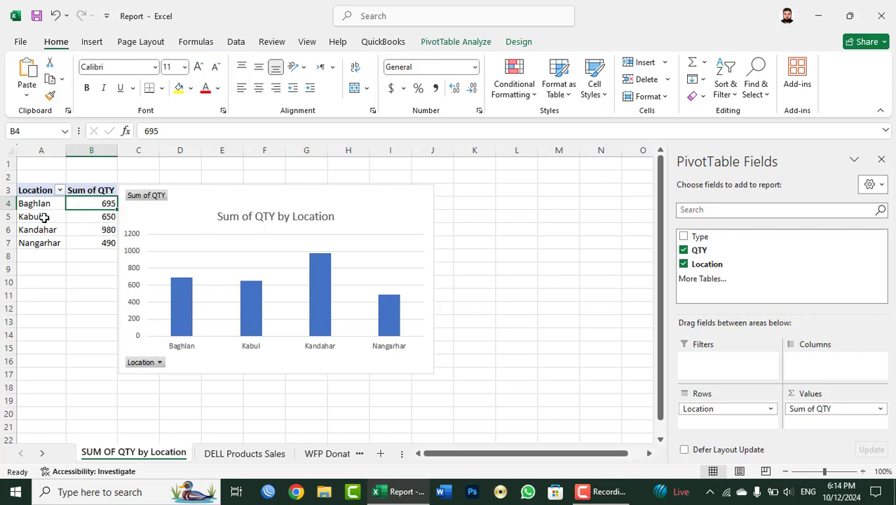
pyautogui.moveTo(85, 218)
pyautogui.moveTo(319, 288)
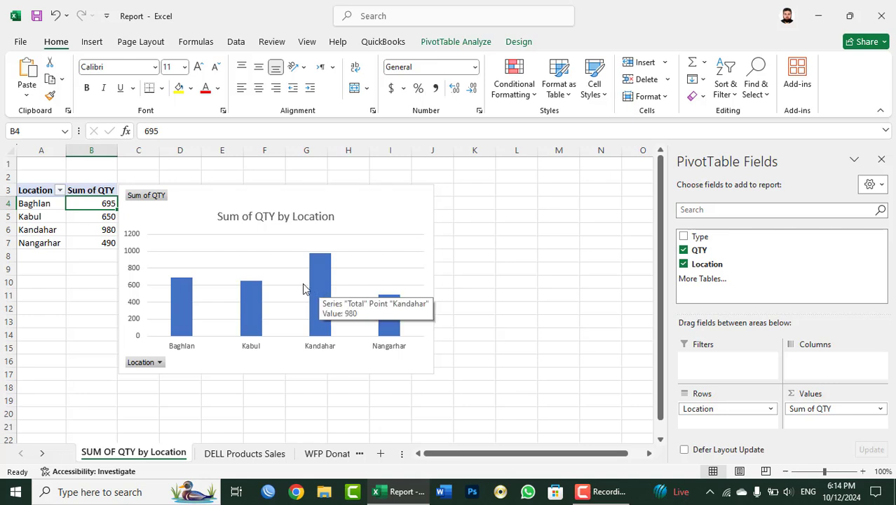
pyautogui.click(34, 204)
pyautogui.click(82, 203)
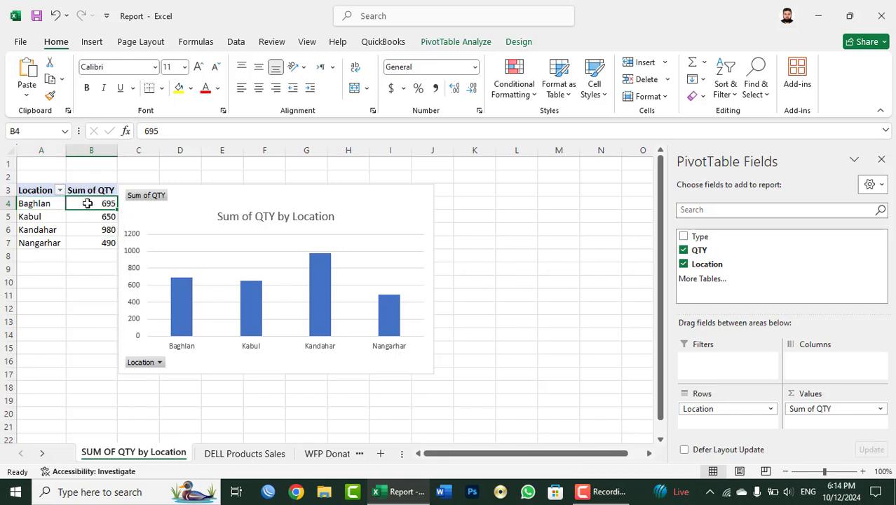
pyautogui.click(216, 454)
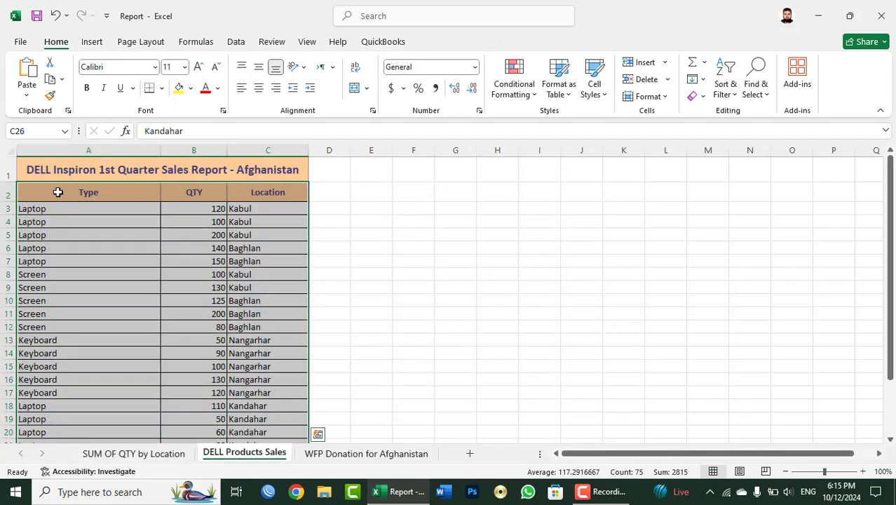
# Step: Turn on AutoFilter for the sales table headers
pyautogui.click(35, 191)
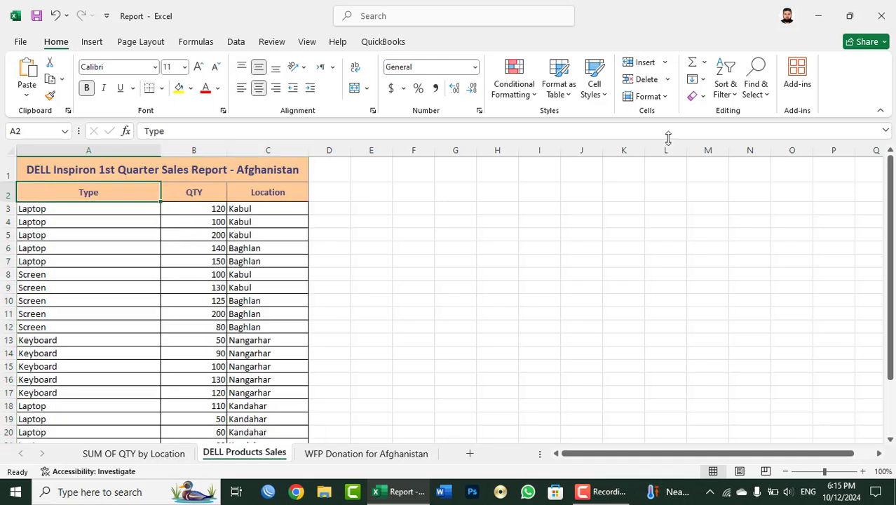
pyautogui.click(729, 88)
pyautogui.click(744, 172)
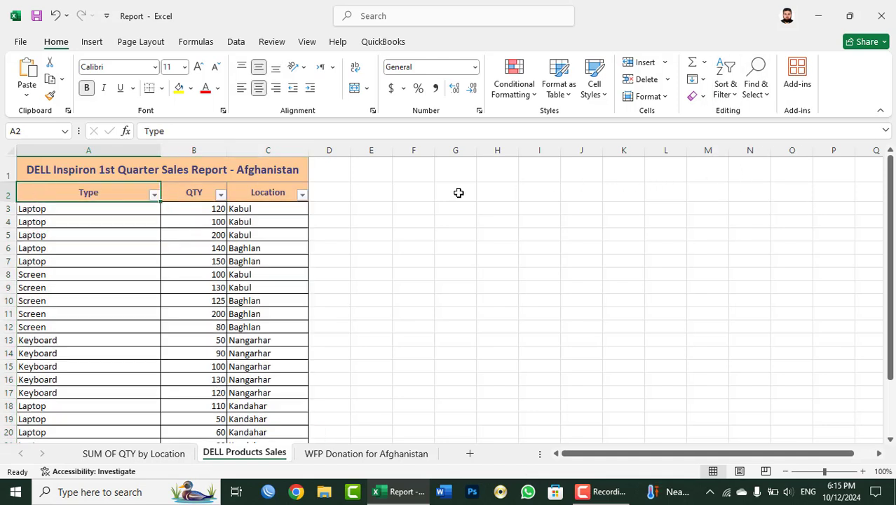
# Step: Filter the Location column to show only Baghlan
pyautogui.click(271, 194)
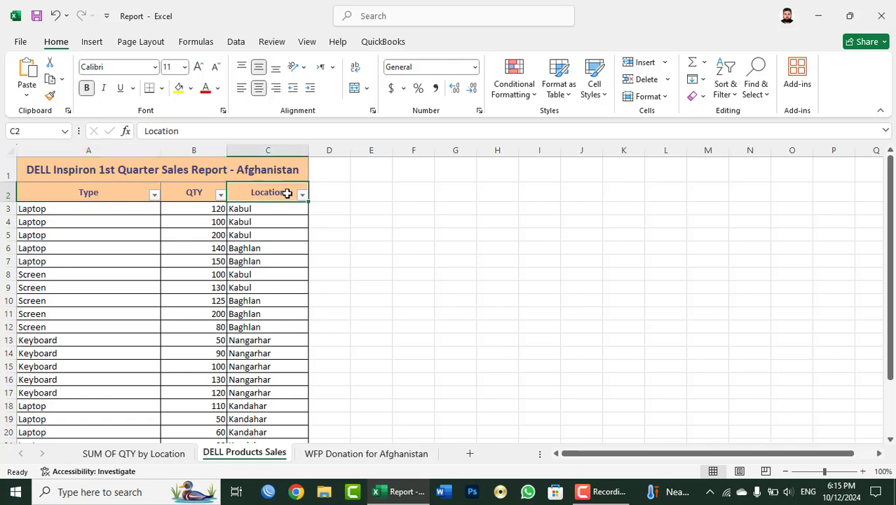
pyautogui.click(303, 195)
pyautogui.moveTo(196, 304)
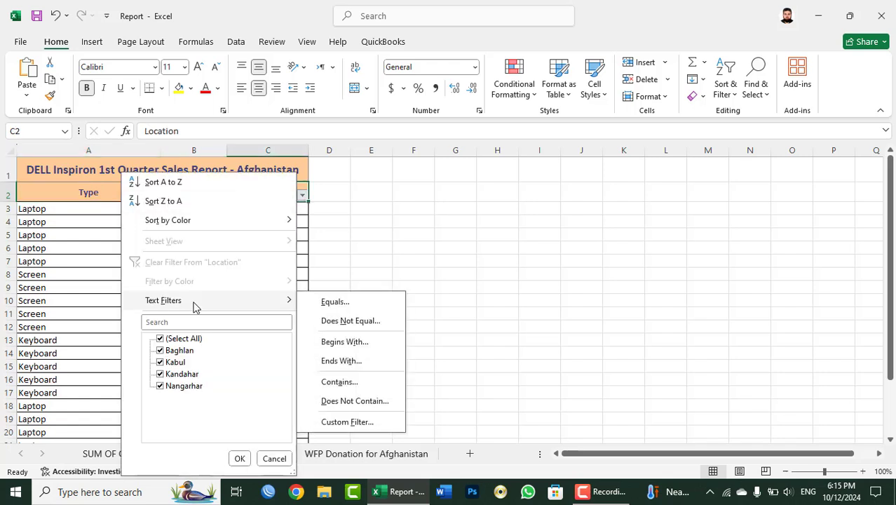
pyautogui.click(160, 339)
pyautogui.click(161, 350)
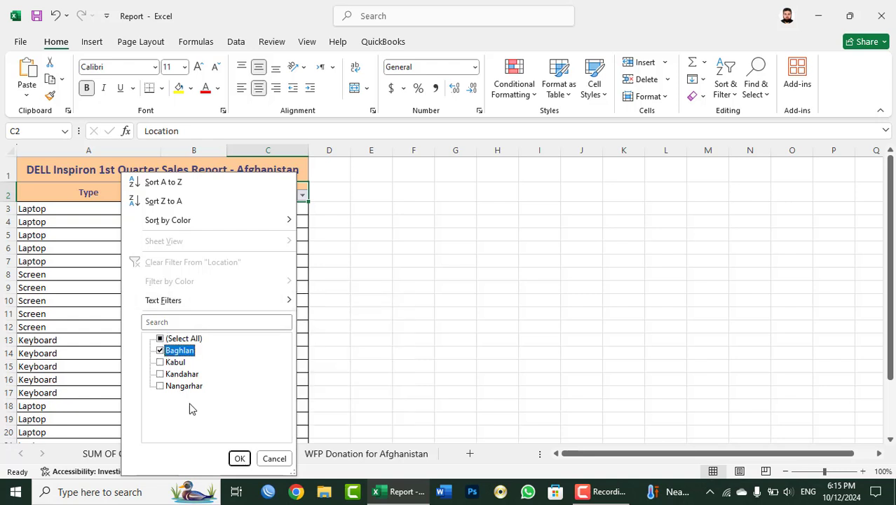
pyautogui.click(239, 458)
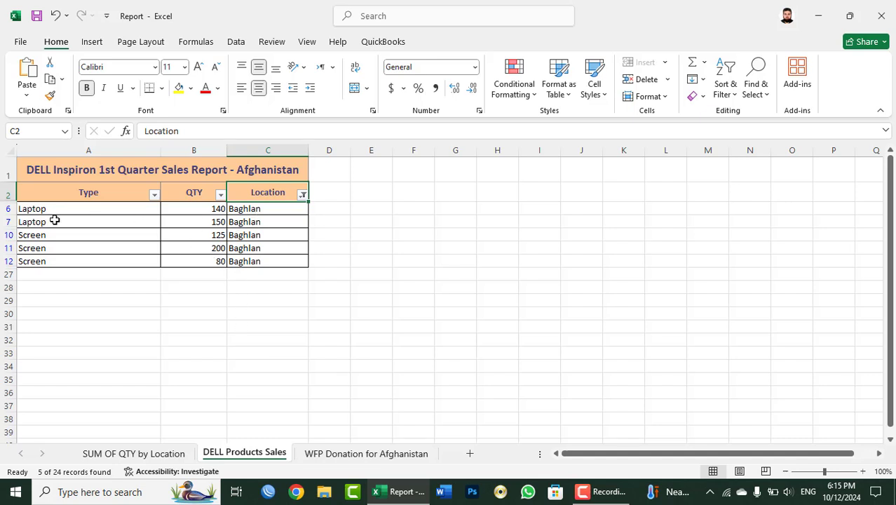
# Step: Add a Total label in A27 and a SUBTOTAL of visible QTY (695) in B27
pyautogui.click(52, 274)
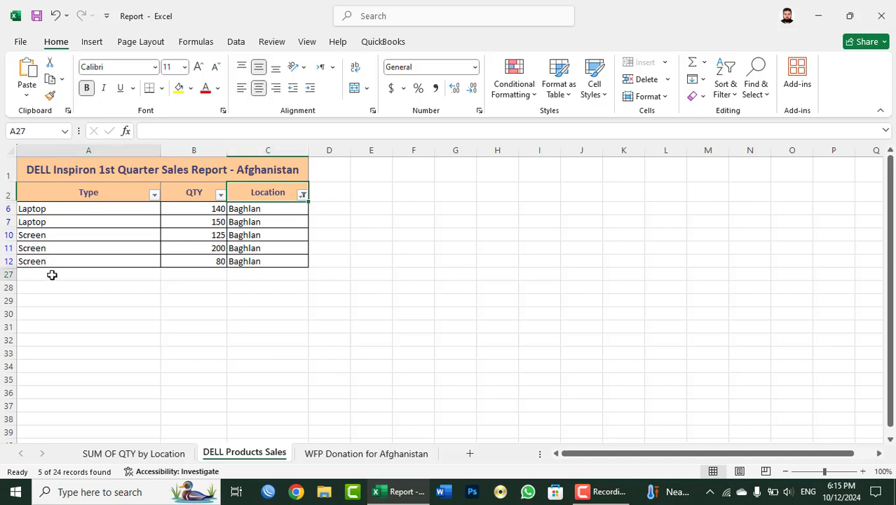
pyautogui.write('Total')
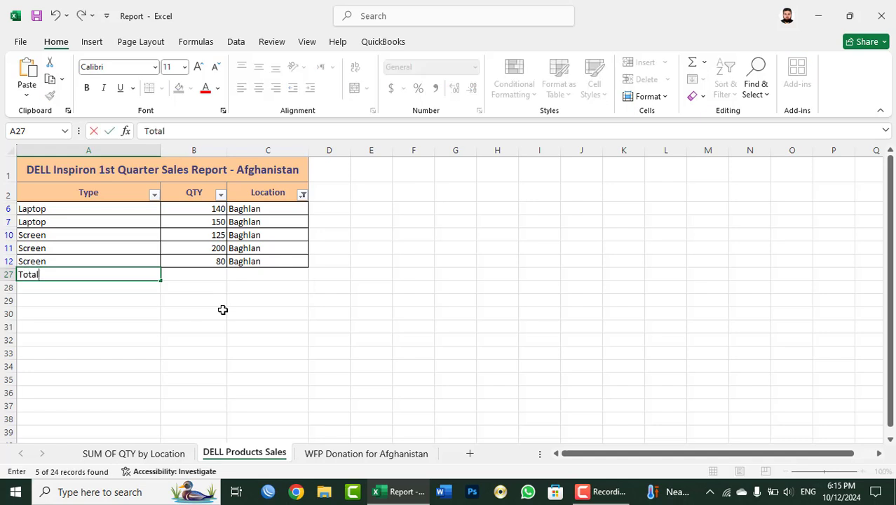
pyautogui.press('Tab')
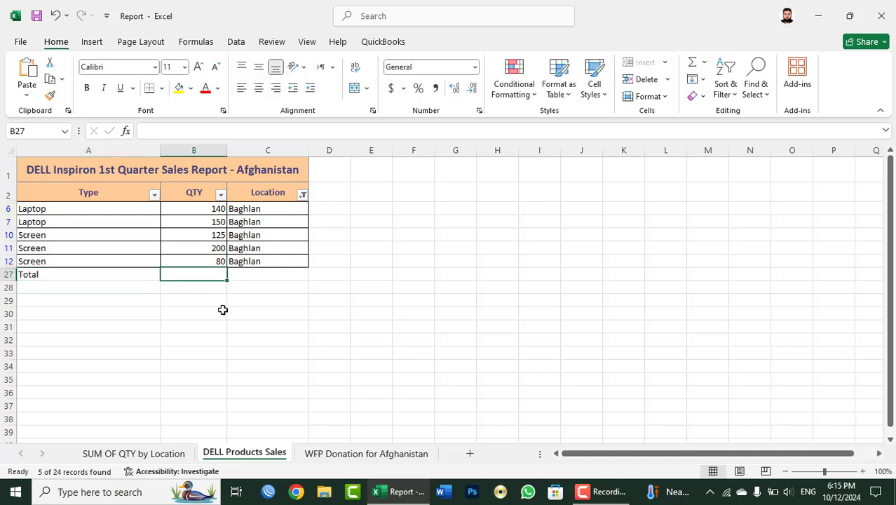
pyautogui.hotkey('alt', '=')
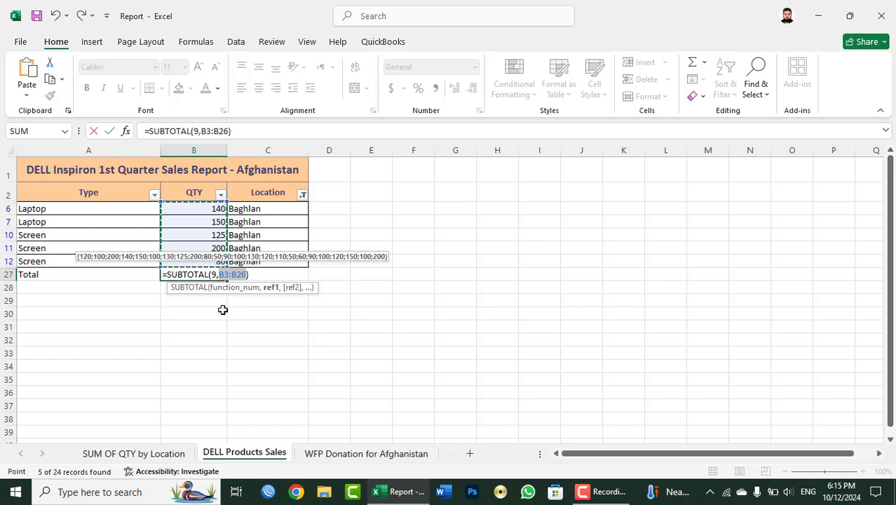
pyautogui.press('Return')
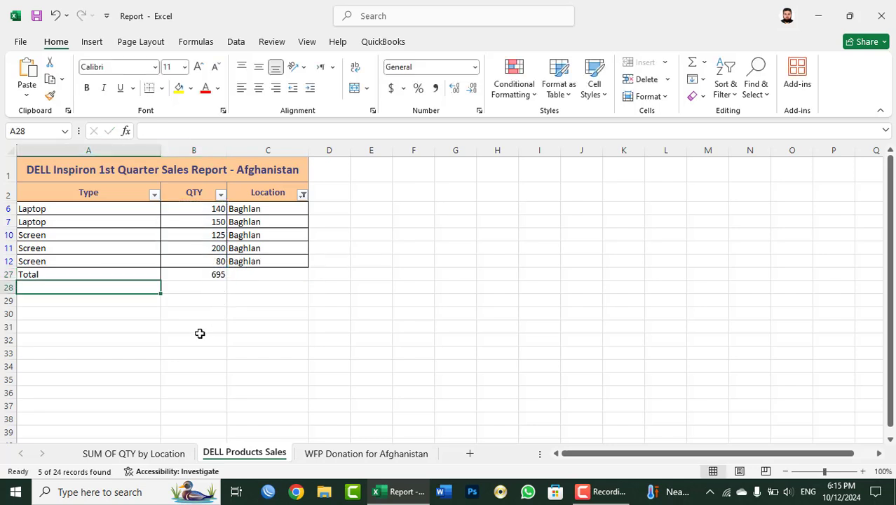
pyautogui.click(208, 275)
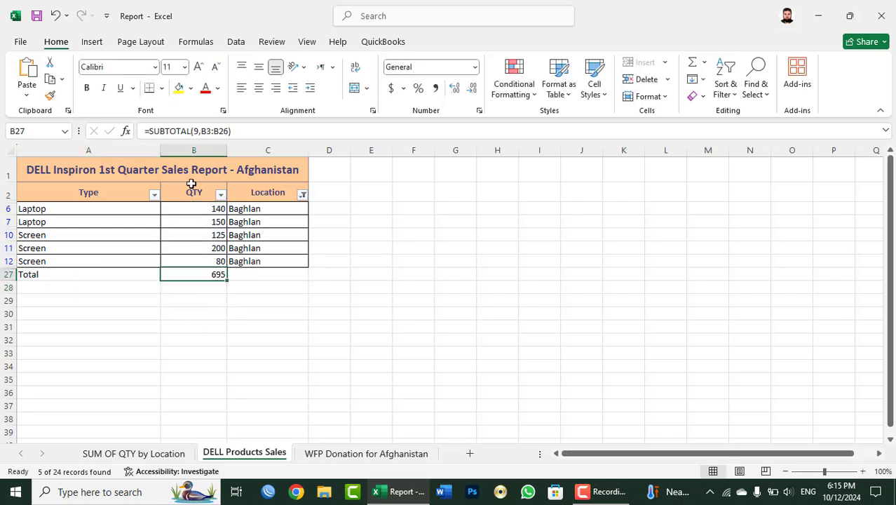
# Step: Compare against the Baghlan sum on the SUM OF QTY by Location sheet, then return
pyautogui.click(156, 454)
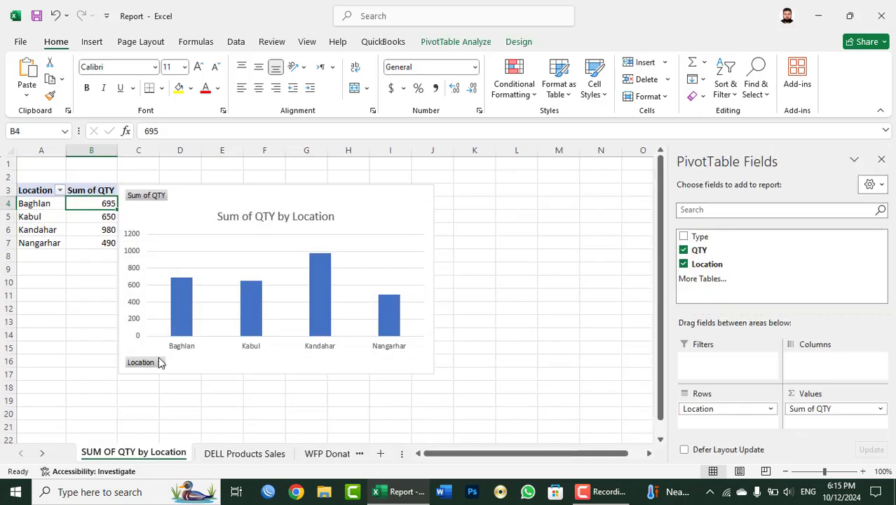
pyautogui.moveTo(101, 203)
pyautogui.click(214, 456)
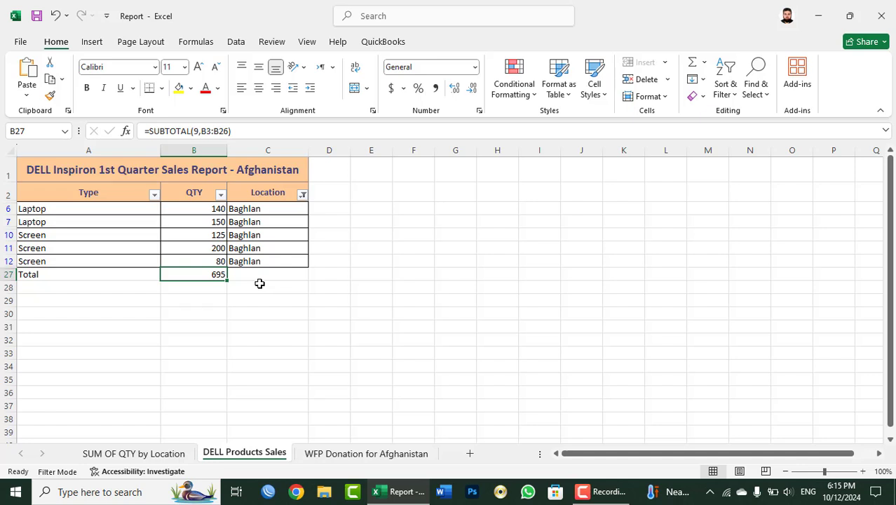
# Step: Delete the Total row's 695 subtotal and label, clear the Baghlan filter, and turn filtering off
pyautogui.press('Delete')
pyautogui.press('Left')
pyautogui.press('Delete')
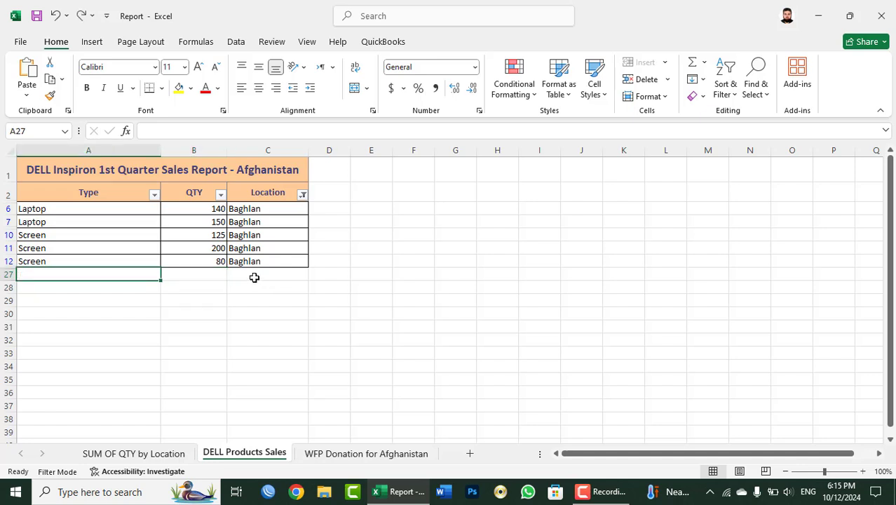
pyautogui.click(733, 90)
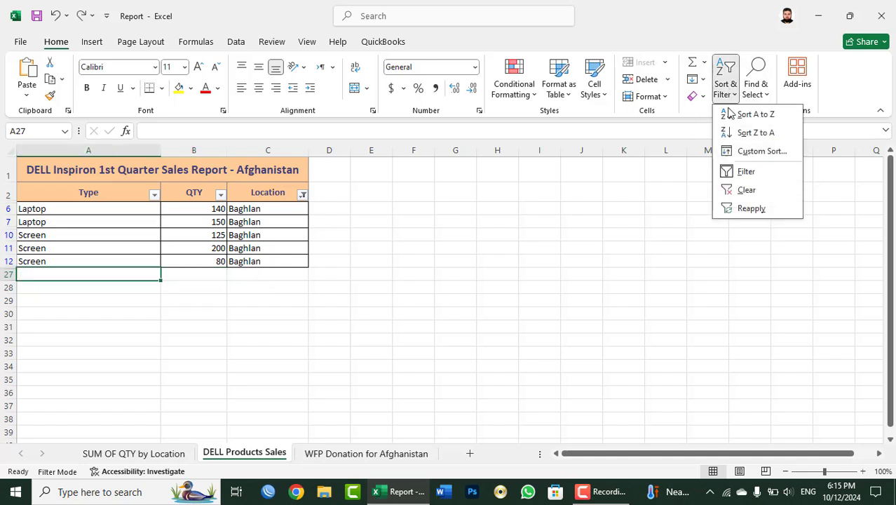
pyautogui.click(744, 190)
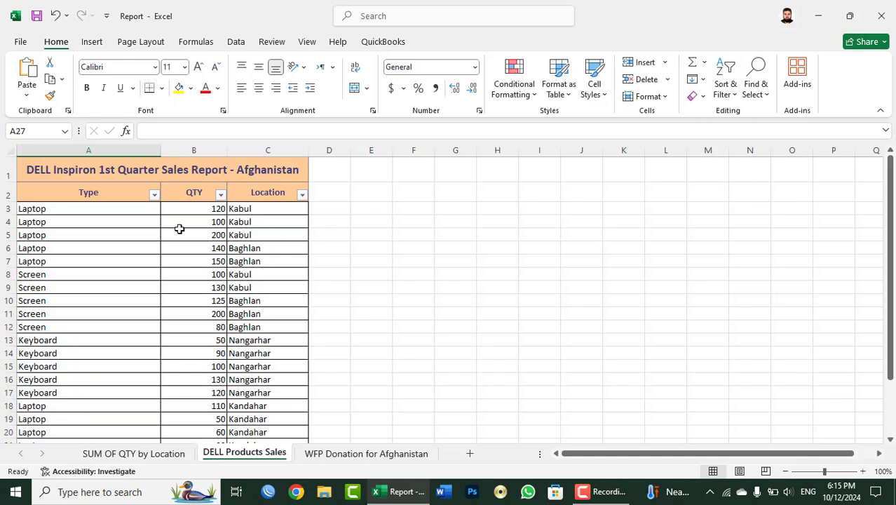
pyautogui.click(722, 89)
pyautogui.click(736, 171)
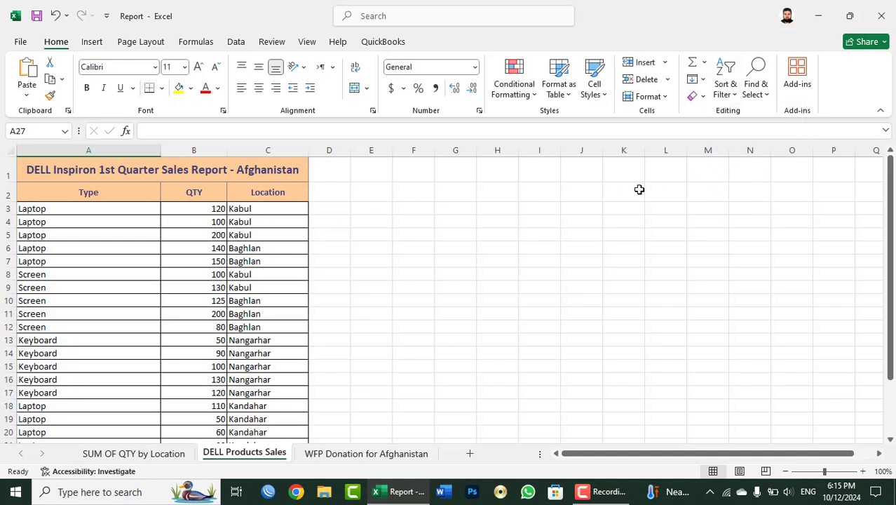
# Step: Look over the SUM OF QTY by Location pivot sheet, then return to DELL Products Sales
pyautogui.click(146, 454)
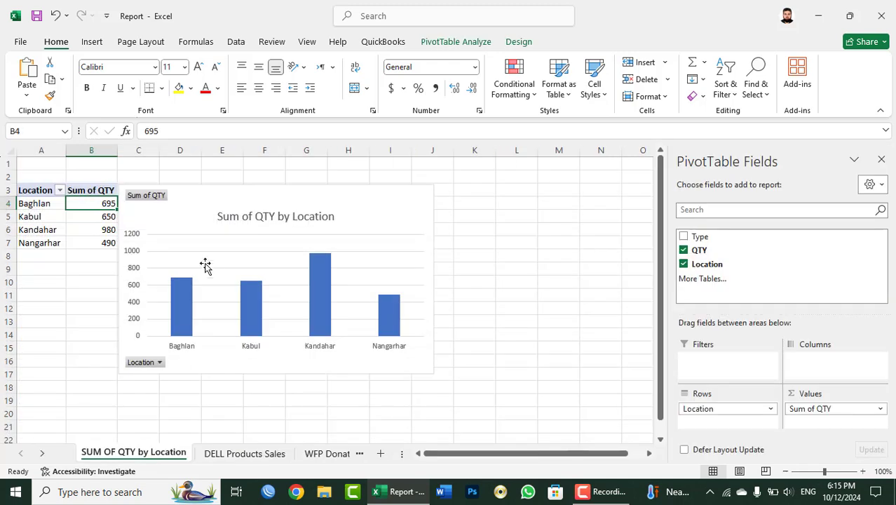
pyautogui.click(139, 164)
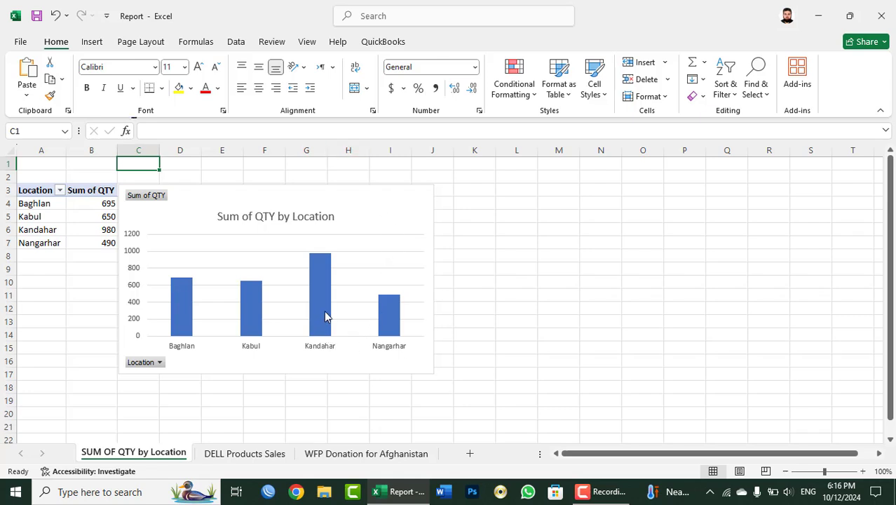
pyautogui.moveTo(325, 306)
pyautogui.moveTo(386, 317)
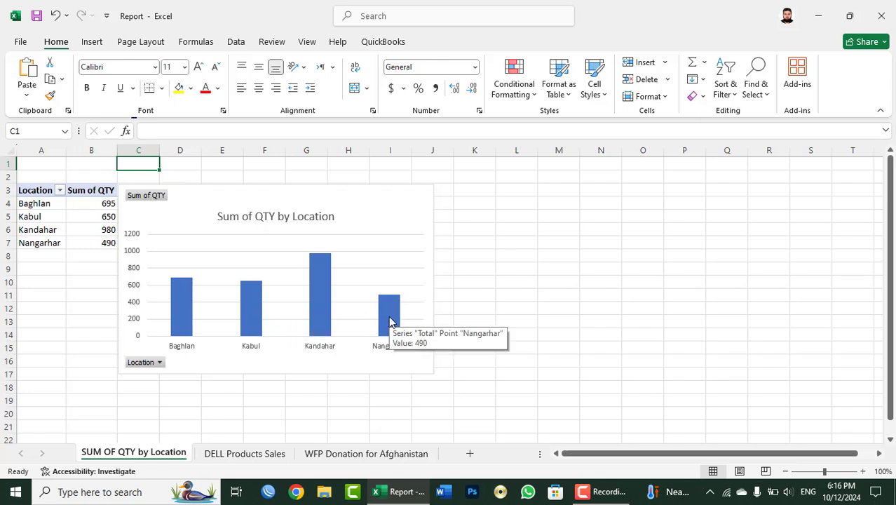
pyautogui.click(249, 454)
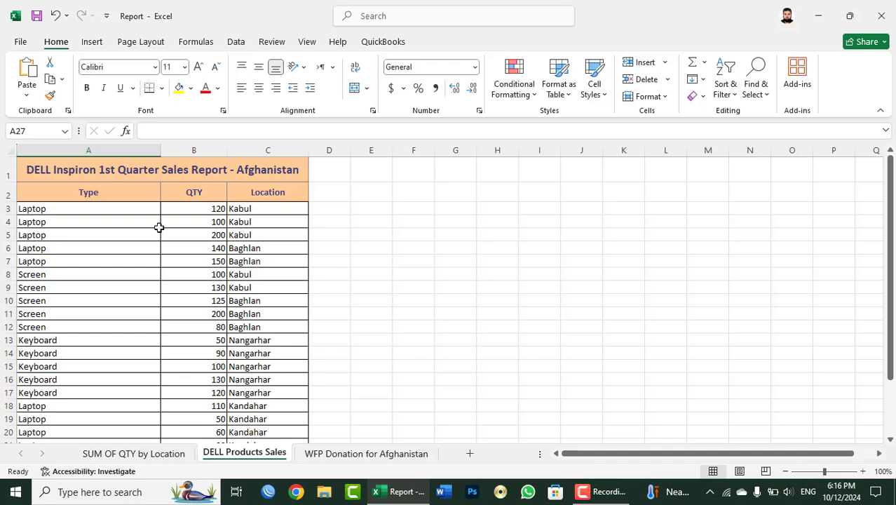
# Step: Insert a recommended Sum of QTY by Type PivotChart from A2:C26 on a new sheet
pyautogui.moveTo(71, 191)
pyautogui.mouseDown()
pyautogui.moveTo(260, 448)
pyautogui.moveTo(260, 414)
pyautogui.mouseUp()
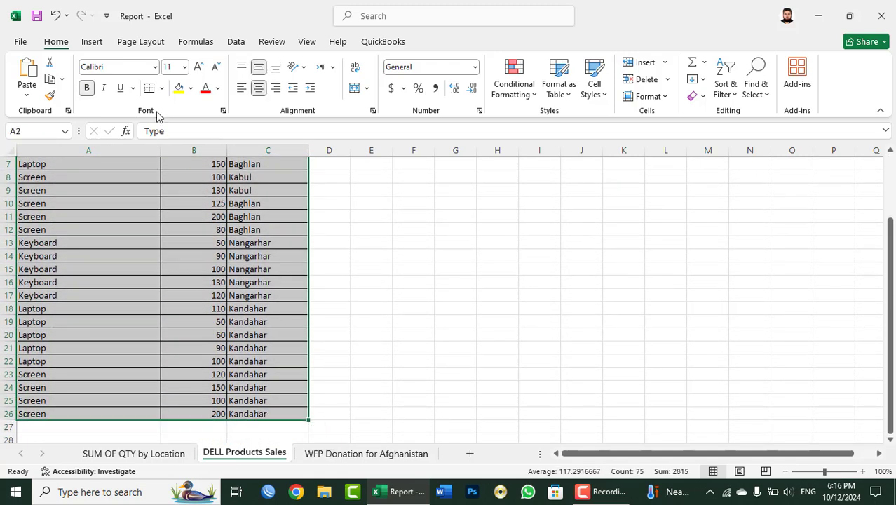
pyautogui.click(92, 42)
pyautogui.click(350, 85)
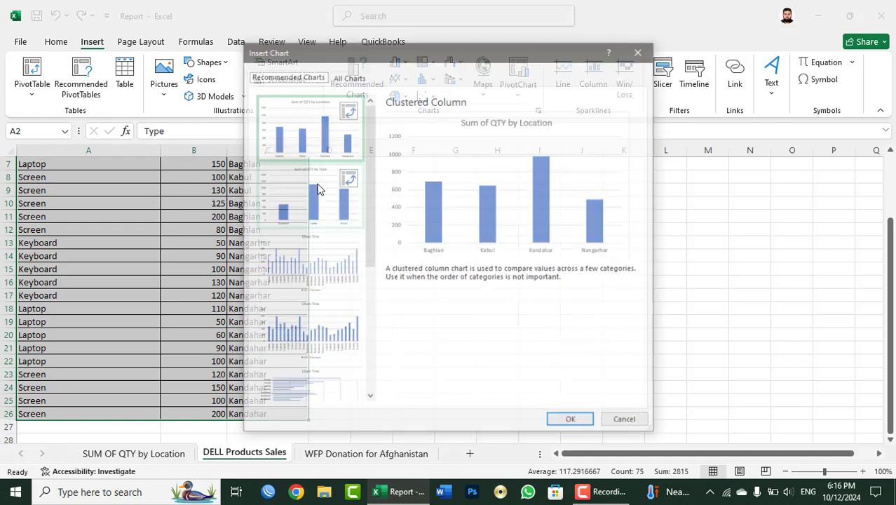
pyautogui.click(309, 201)
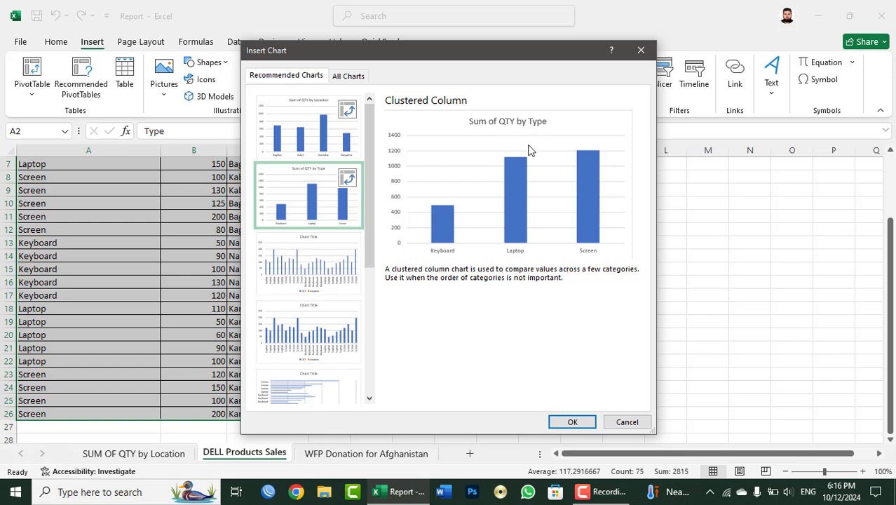
pyautogui.click(570, 422)
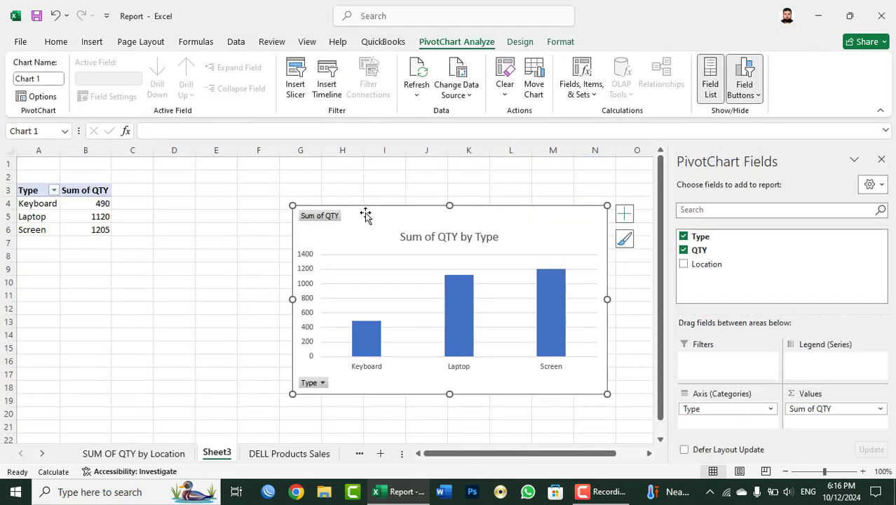
# Step: Move the chart beside the pivot table and review the Keyboard 490, Laptop 1120 and Screen totals
pyautogui.moveTo(363, 210); pyautogui.dragTo(183, 188)
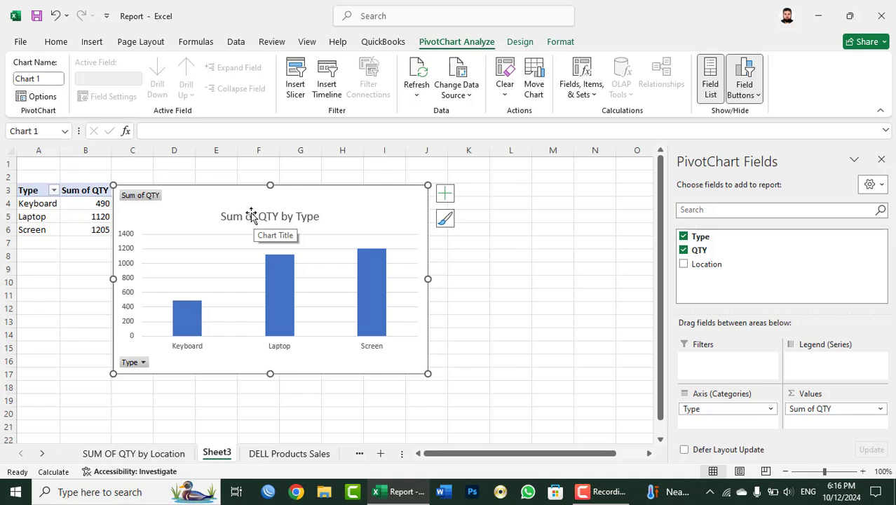
pyautogui.click(36, 244)
pyautogui.click(37, 206)
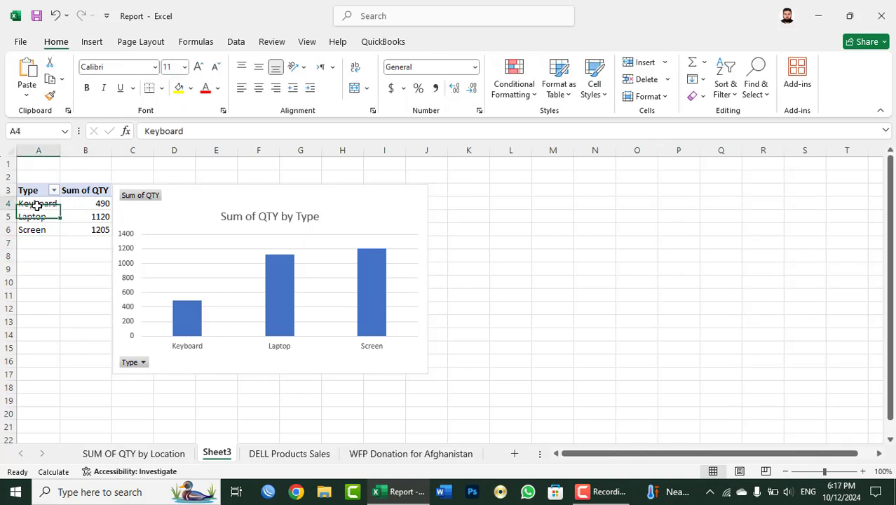
pyautogui.click(79, 203)
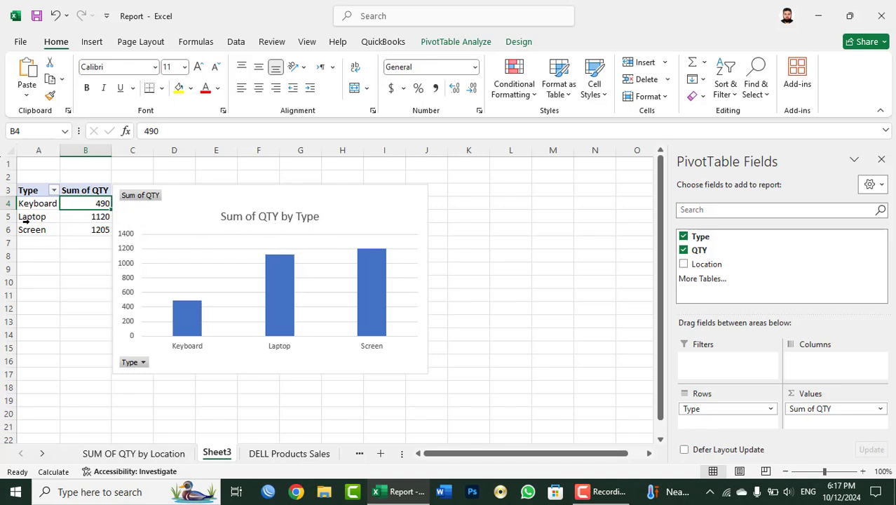
pyautogui.moveTo(26, 218); pyautogui.dragTo(88, 217)
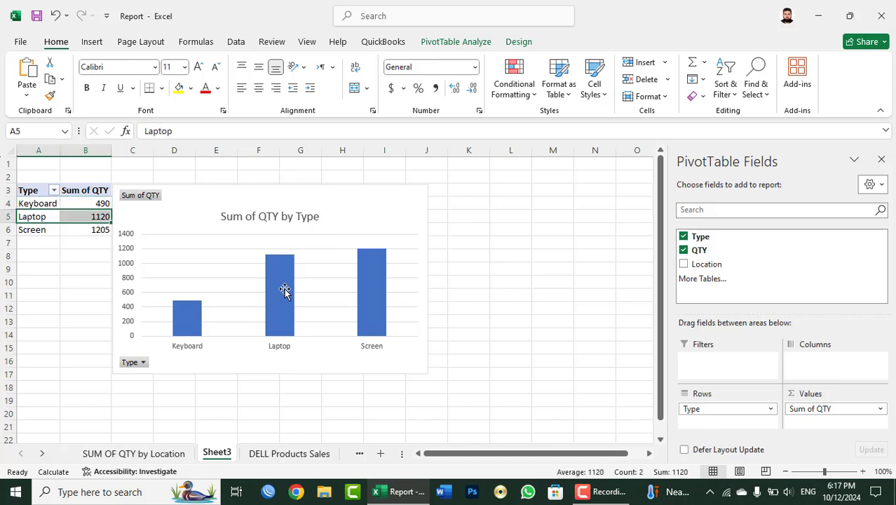
pyautogui.click(36, 230)
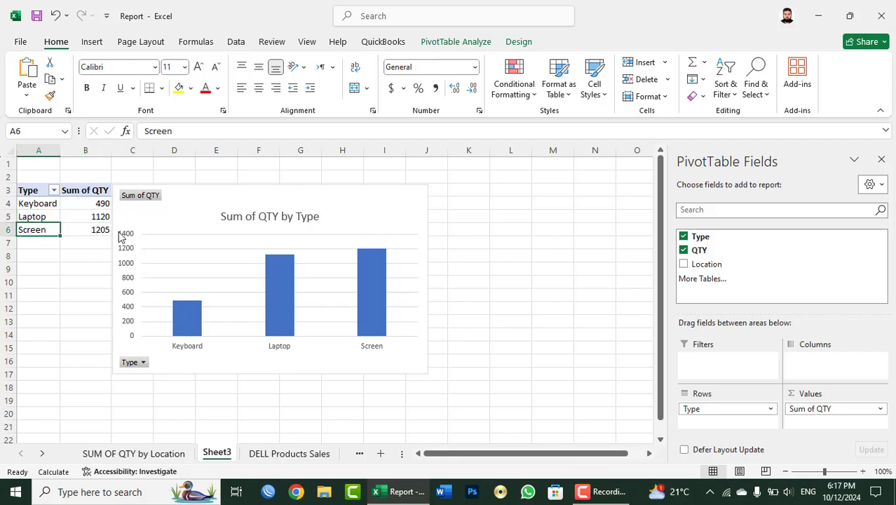
# Step: Rename Sheet3 to 'SUM OF QTY by TYPE' and select the Keyboard total 490
pyautogui.doubleClick(217, 453)
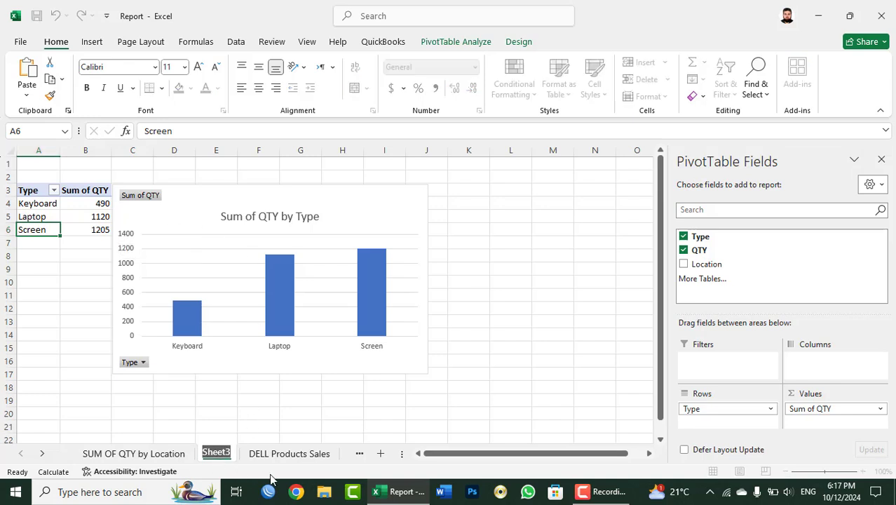
pyautogui.write('SUM OF')
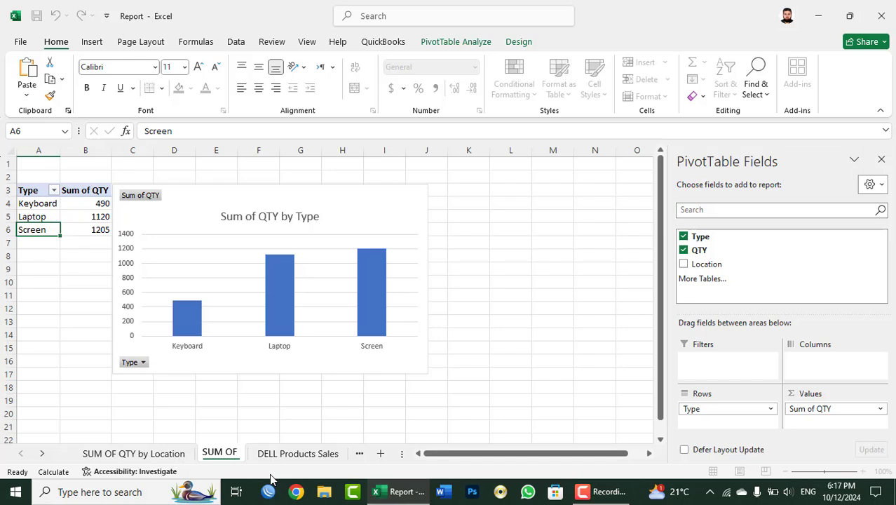
pyautogui.write(' QTY by ')
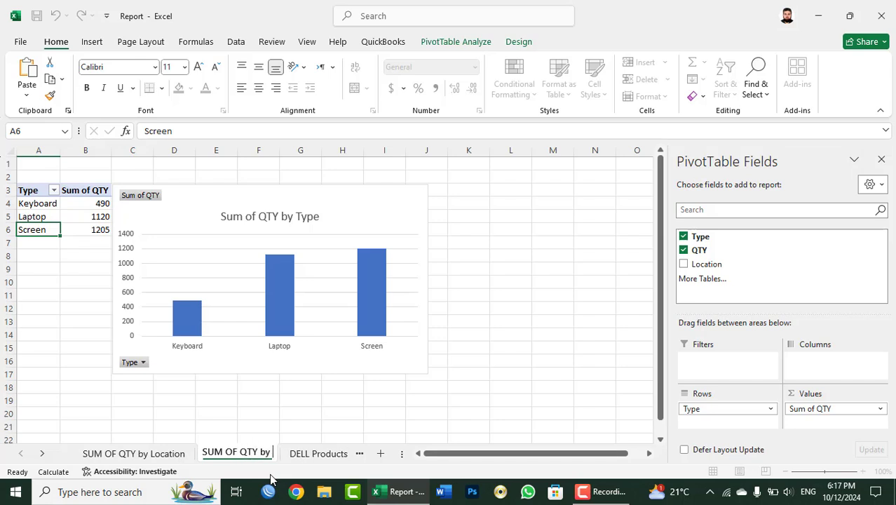
pyautogui.write('TYPE')
pyautogui.press('Return')
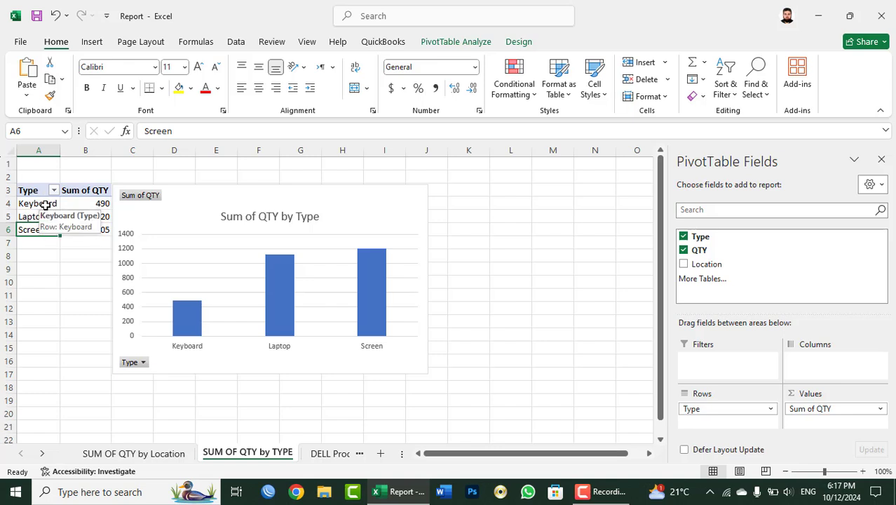
pyautogui.click(89, 204)
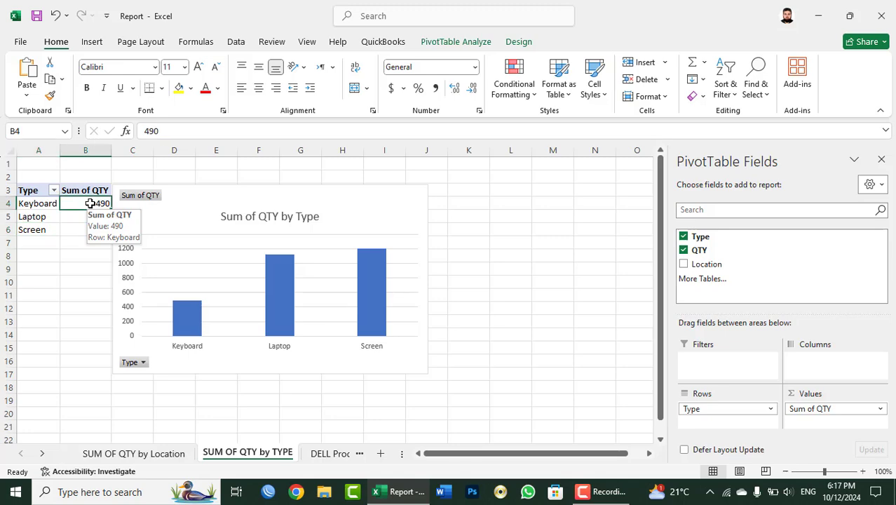
# Step: Turn filtering back on for the DELL Products Sales table
pyautogui.click(327, 459)
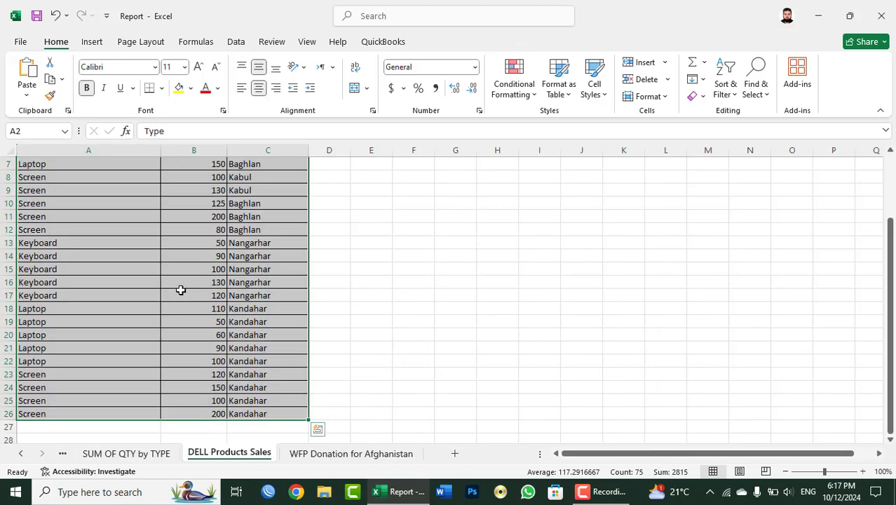
pyautogui.scroll(1, 180, 290)
pyautogui.scroll(2, 155, 265)
pyautogui.click(724, 90)
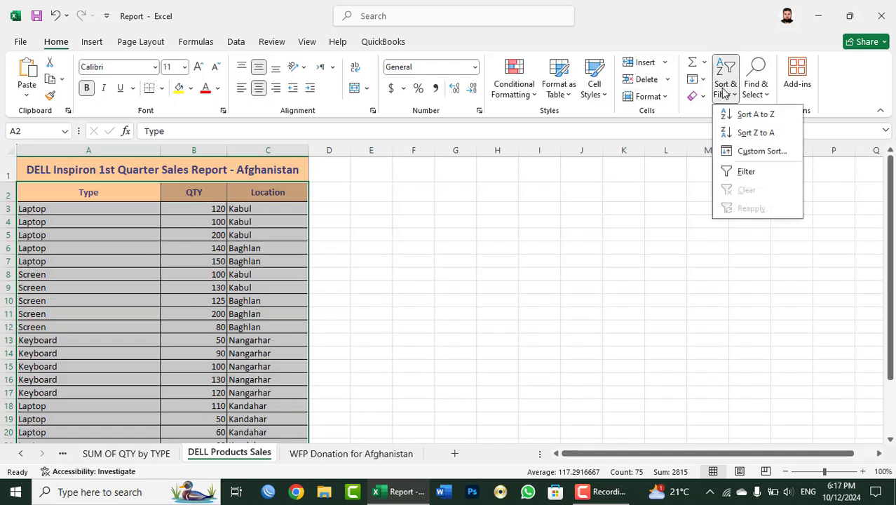
pyautogui.click(747, 172)
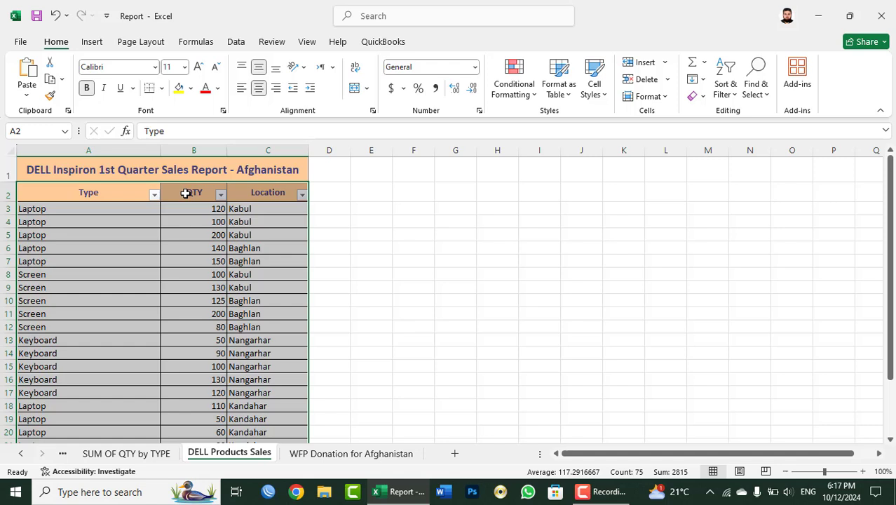
pyautogui.click(186, 193)
pyautogui.click(132, 191)
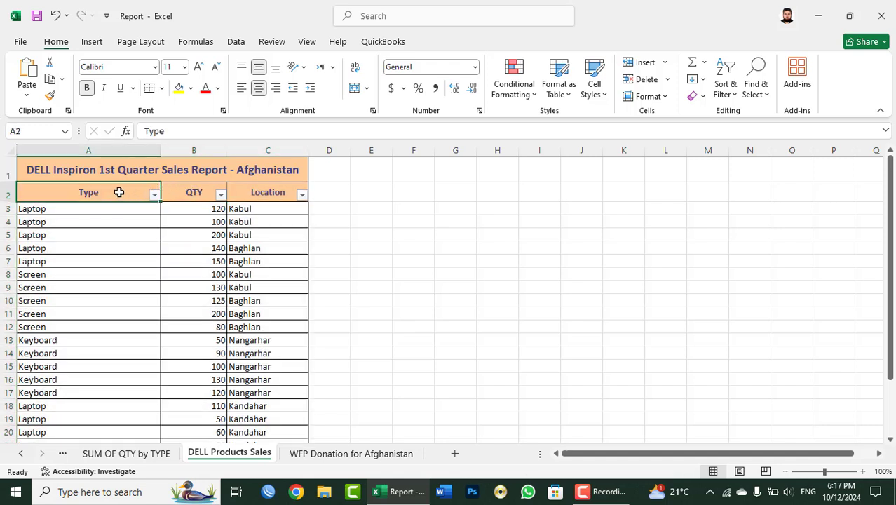
pyautogui.click(126, 454)
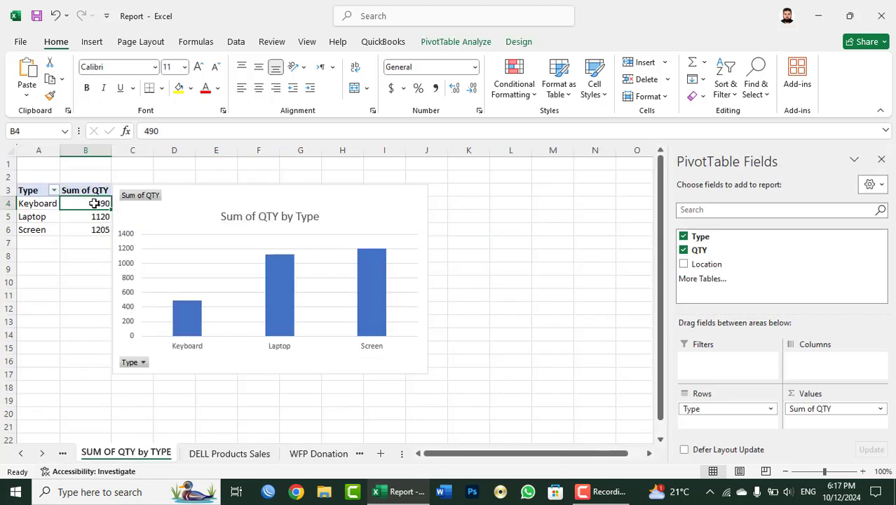
pyautogui.click(240, 455)
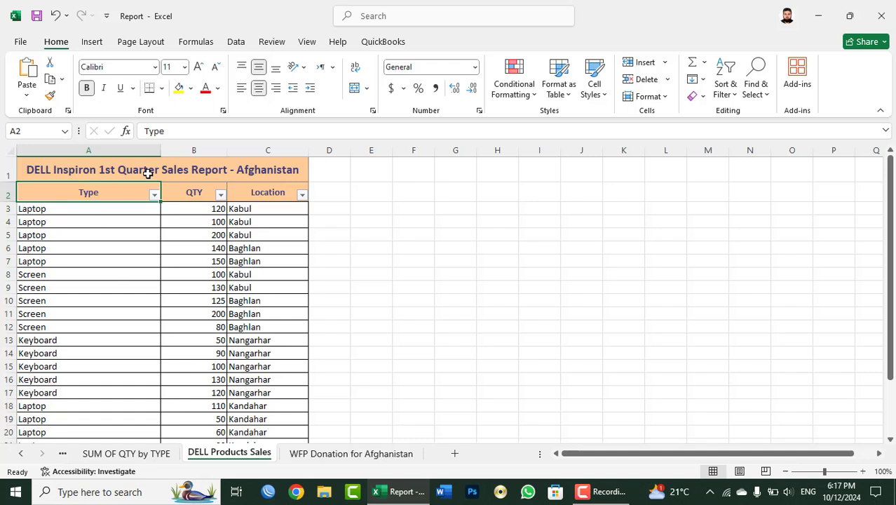
# Step: Filter the Type column to Keyboard only and select its QTY values, totalling 490
pyautogui.click(154, 194)
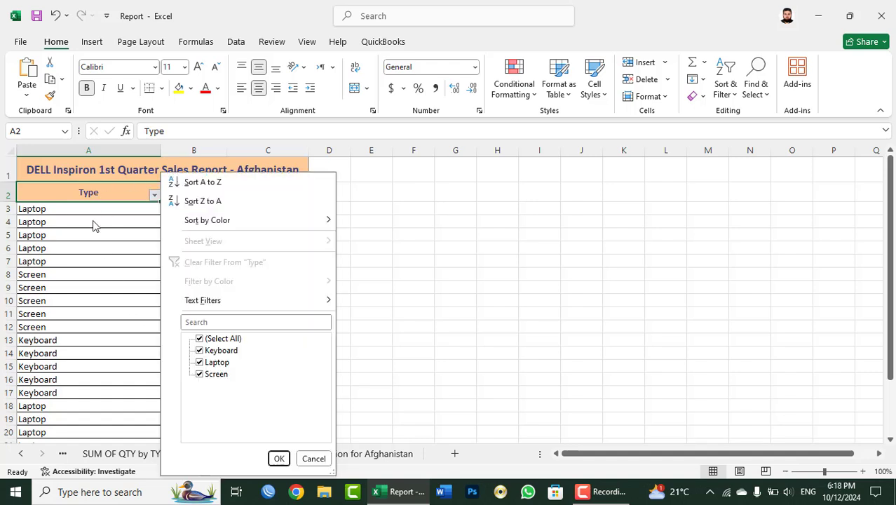
pyautogui.click(199, 339)
pyautogui.click(199, 350)
pyautogui.click(279, 458)
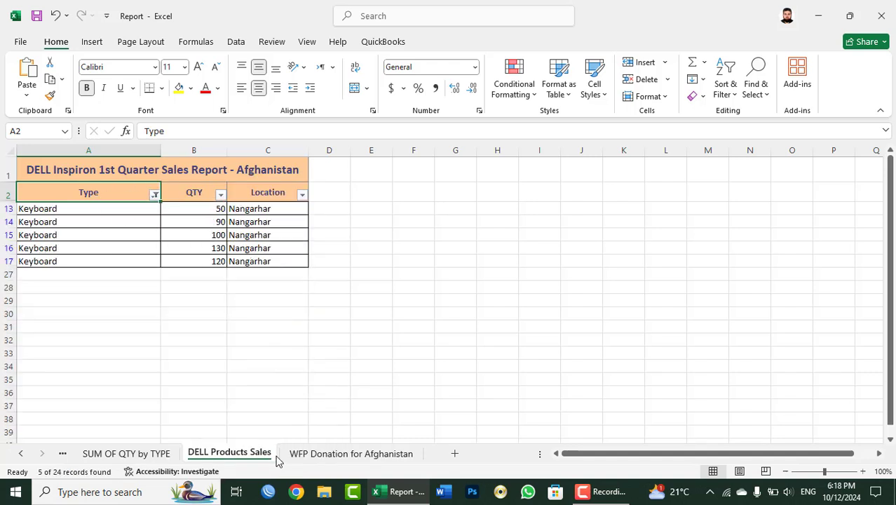
pyautogui.moveTo(206, 261); pyautogui.dragTo(203, 207)
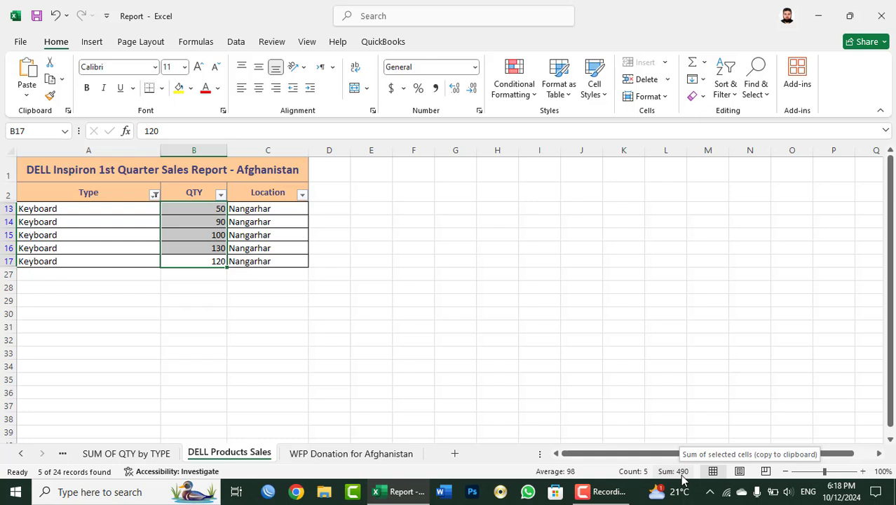
# Step: Remove filtering and select the whole table A2:C26 including headers
pyautogui.click(732, 92)
pyautogui.click(742, 171)
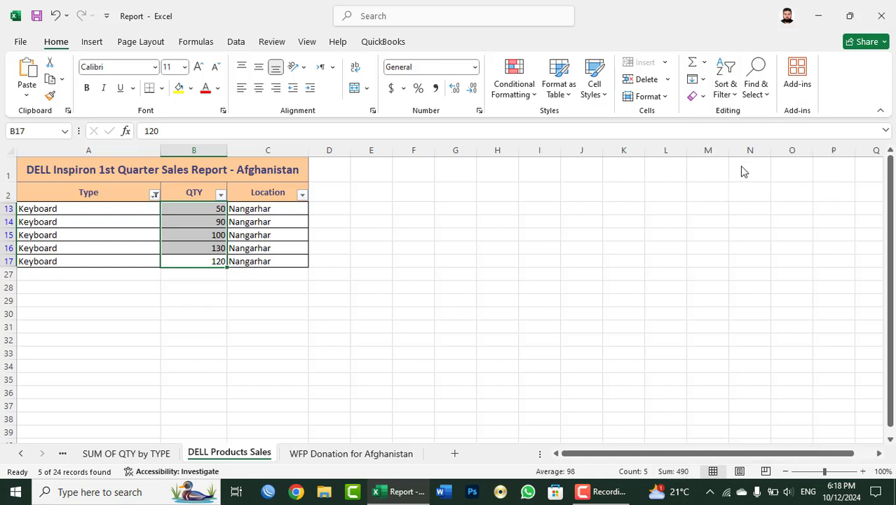
pyautogui.click(154, 211)
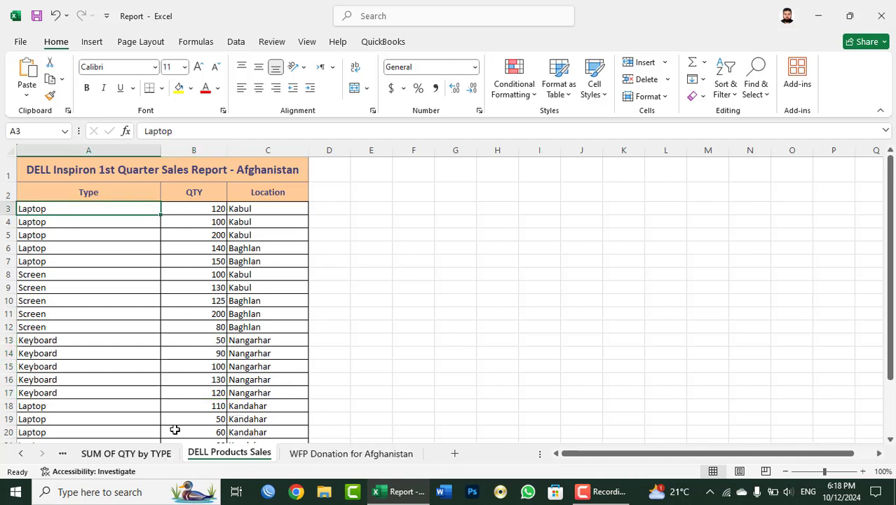
pyautogui.moveTo(64, 186); pyautogui.dragTo(262, 425)
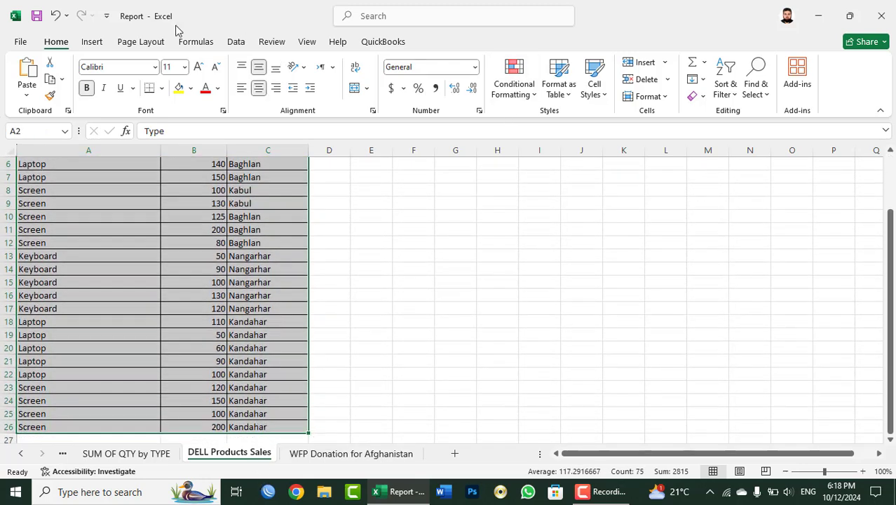
# Step: Open Recommended Charts for A2:C26, showing the Sum of QTY by Location preview
pyautogui.click(90, 43)
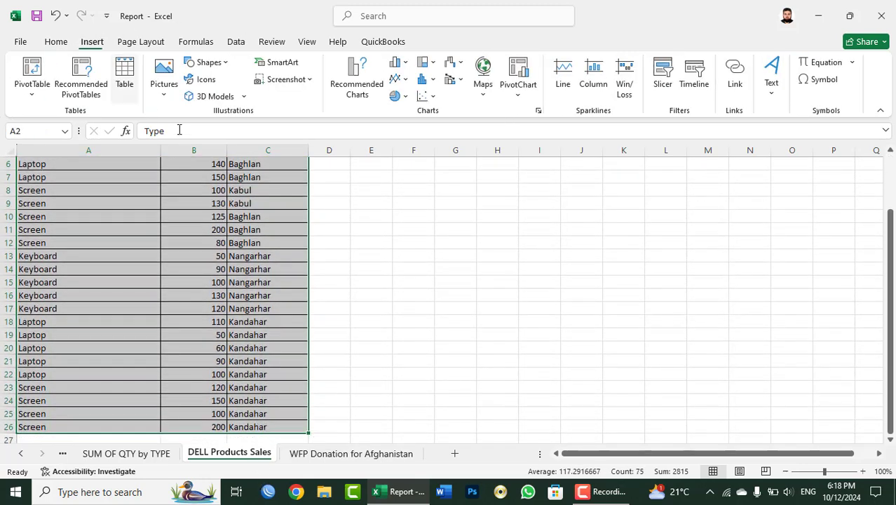
pyautogui.click(356, 90)
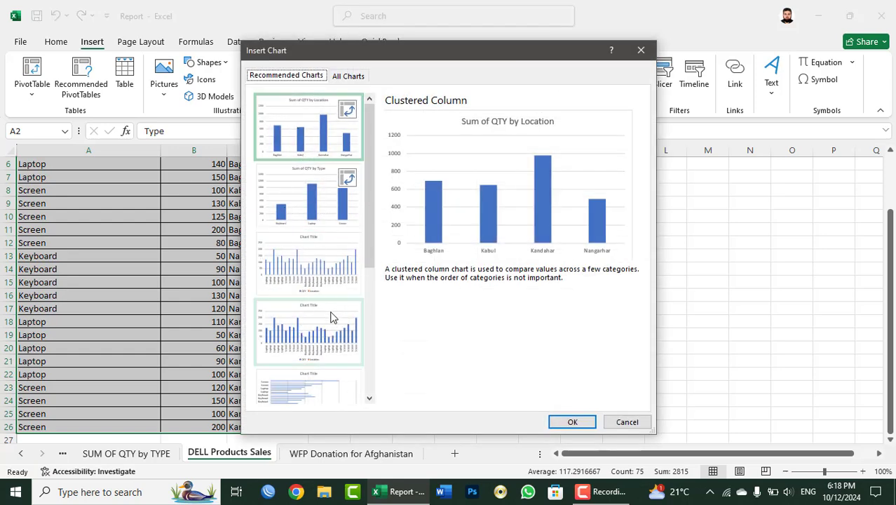
pyautogui.scroll(-3, 329, 308)
pyautogui.scroll(3, 333, 311)
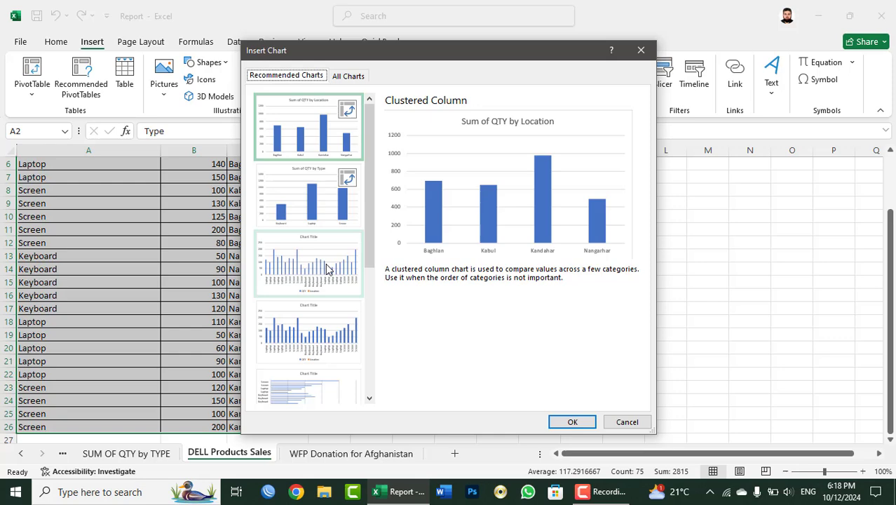
# Step: Browse the Column, Line, Pie, Bar and Map chart types under All Charts
pyautogui.click(348, 77)
pyautogui.press('Tab')
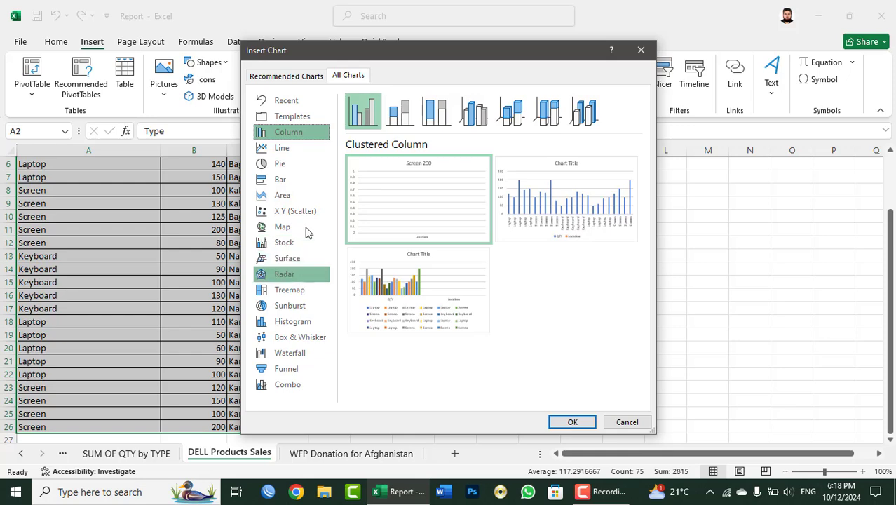
pyautogui.click(293, 149)
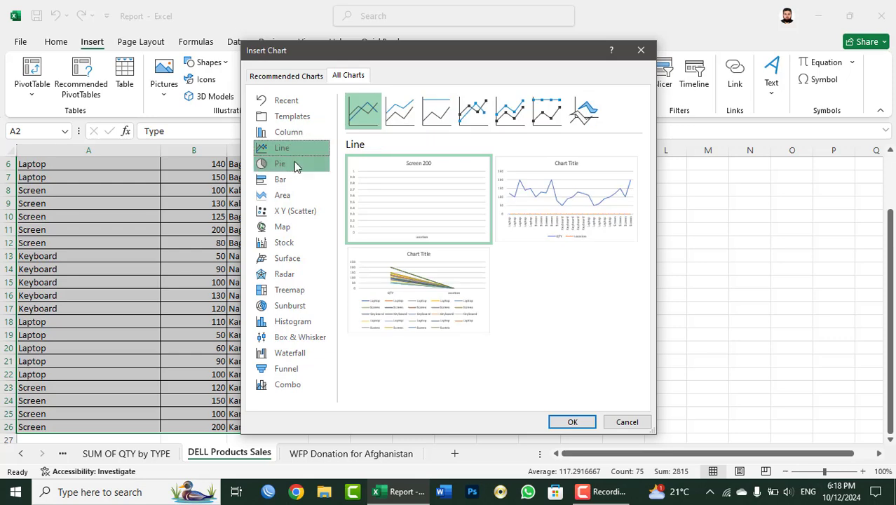
pyautogui.click(294, 164)
pyautogui.click(287, 179)
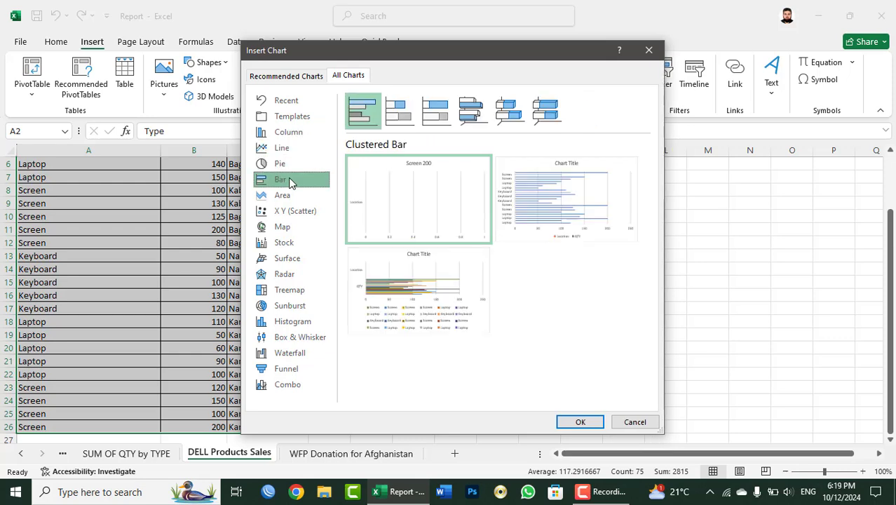
pyautogui.click(288, 227)
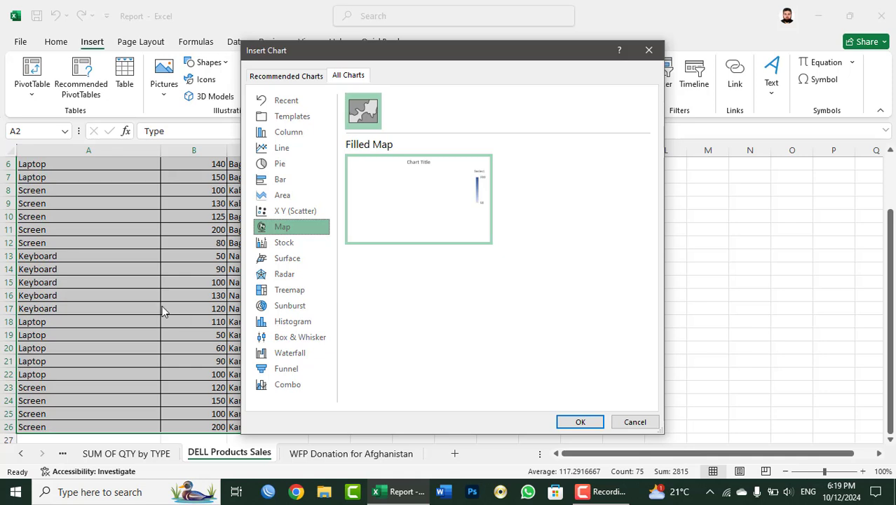
pyautogui.click(281, 162)
pyautogui.click(283, 153)
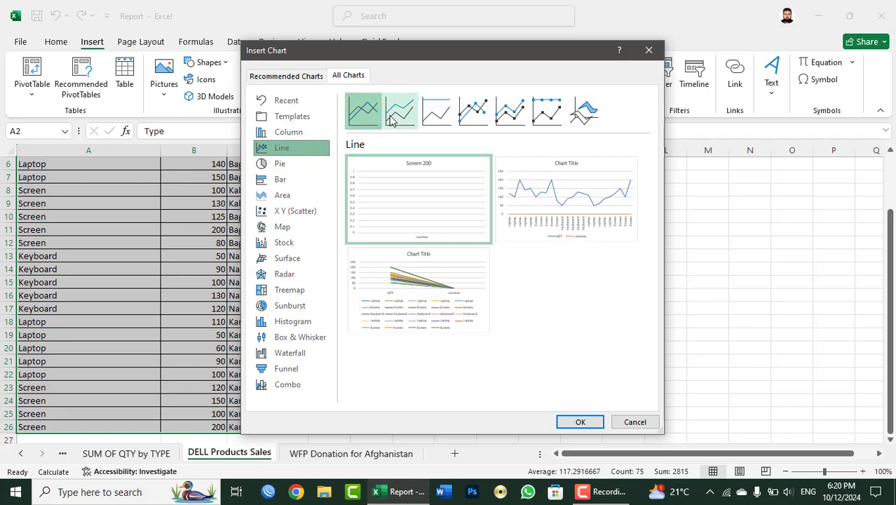
# Step: Compare the stacked line variants and settle on Line with Markers
pyautogui.click(474, 115)
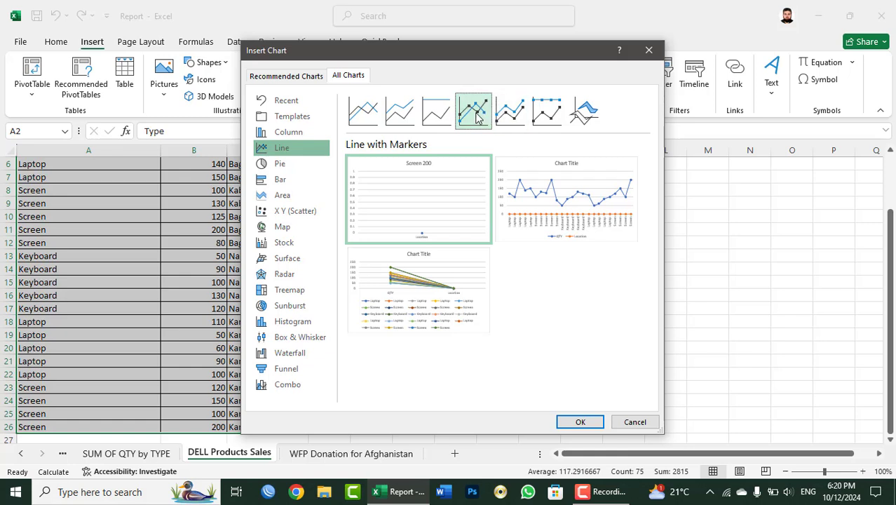
pyautogui.click(545, 115)
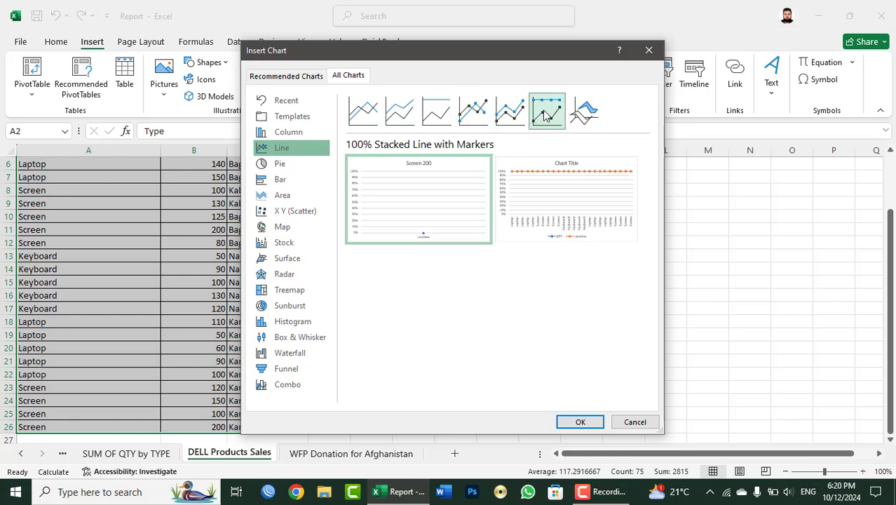
pyautogui.click(437, 122)
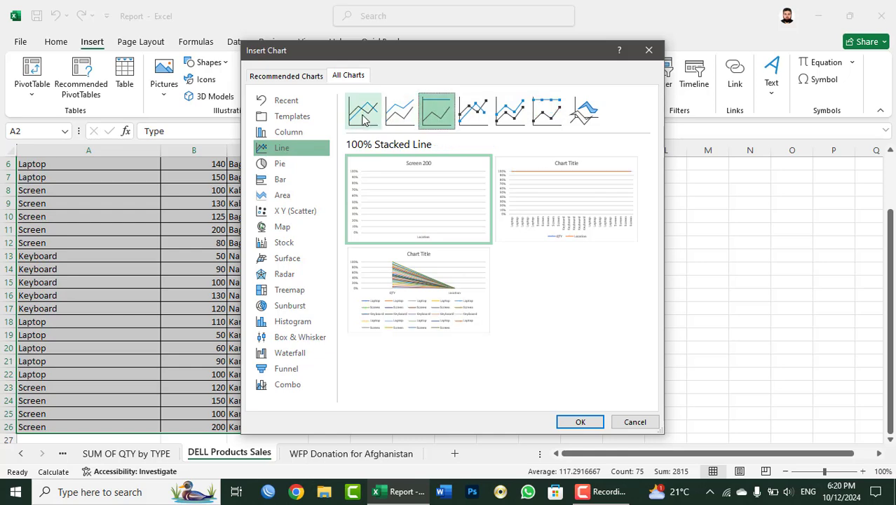
pyautogui.click(472, 118)
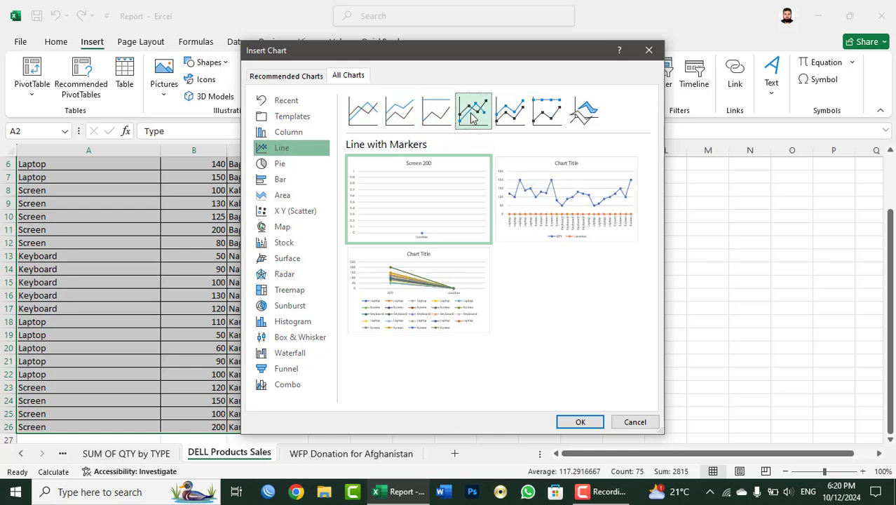
pyautogui.moveTo(442, 299)
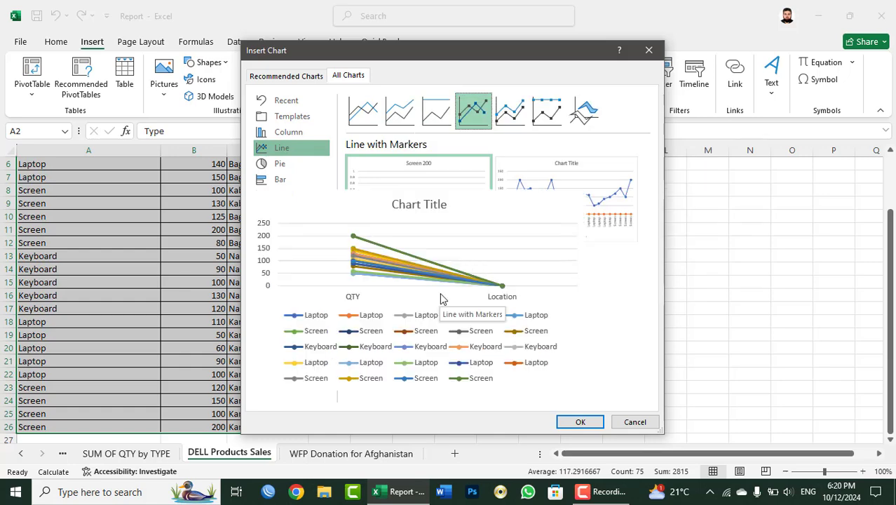
pyautogui.moveTo(573, 176)
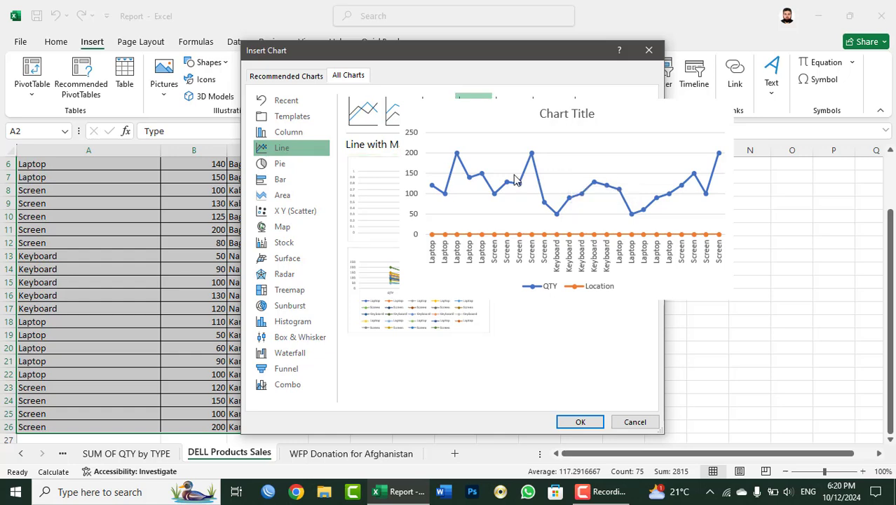
# Step: Insert the Line with Markers chart and move it up beside the sales table
pyautogui.click(579, 423)
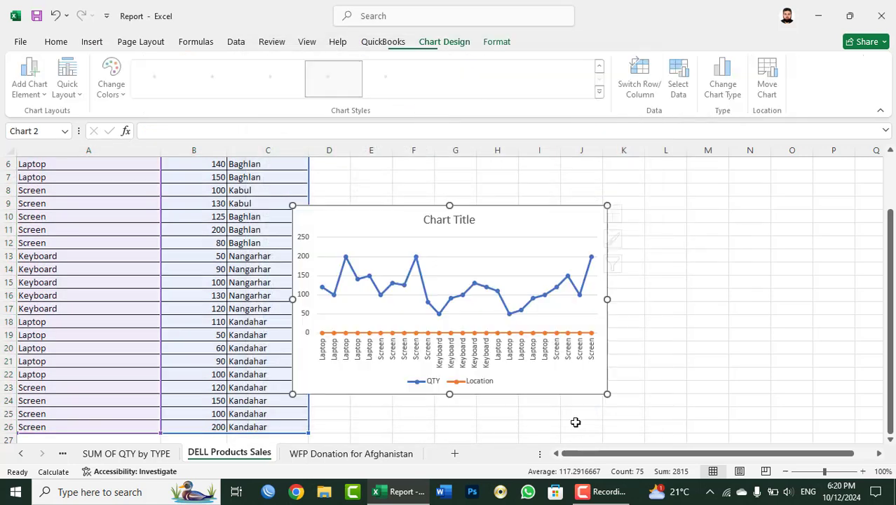
pyautogui.moveTo(410, 211); pyautogui.dragTo(436, 176)
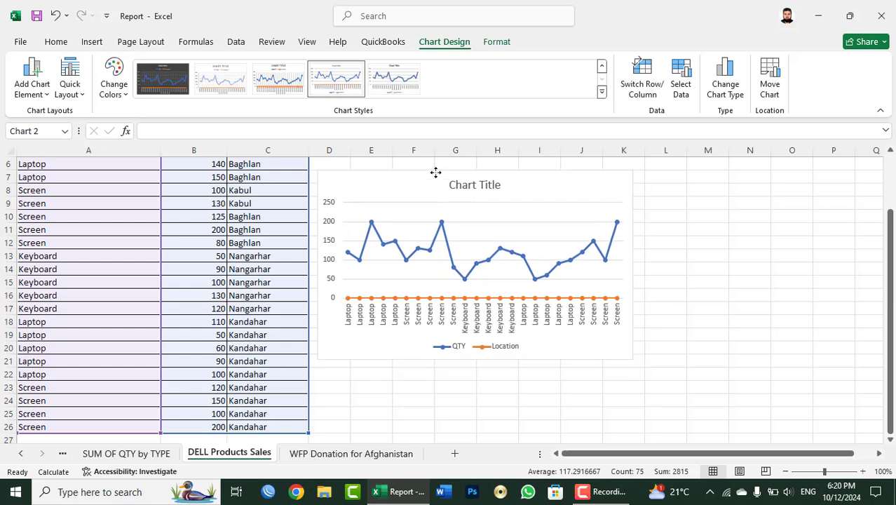
pyautogui.scroll(2, 692, 279)
pyautogui.moveTo(443, 253); pyautogui.dragTo(418, 168)
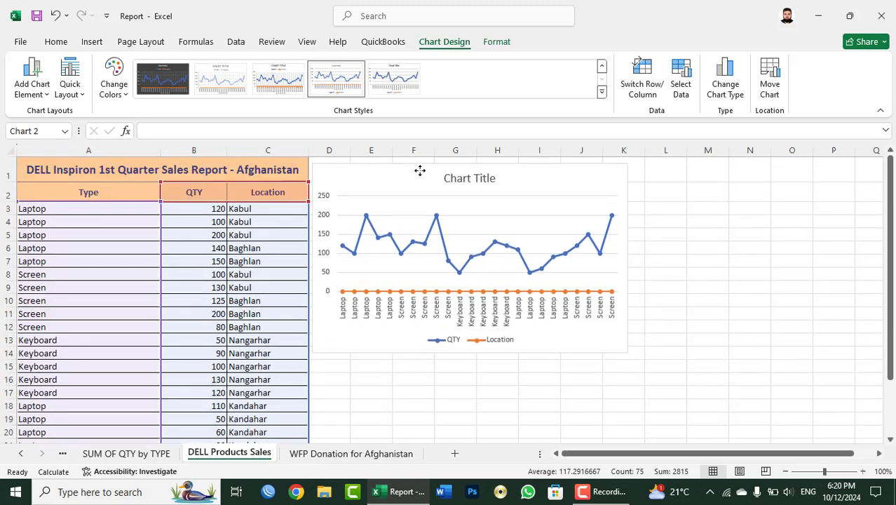
# Step: Open and close the chart title formatting, then delete the line chart
pyautogui.doubleClick(485, 175)
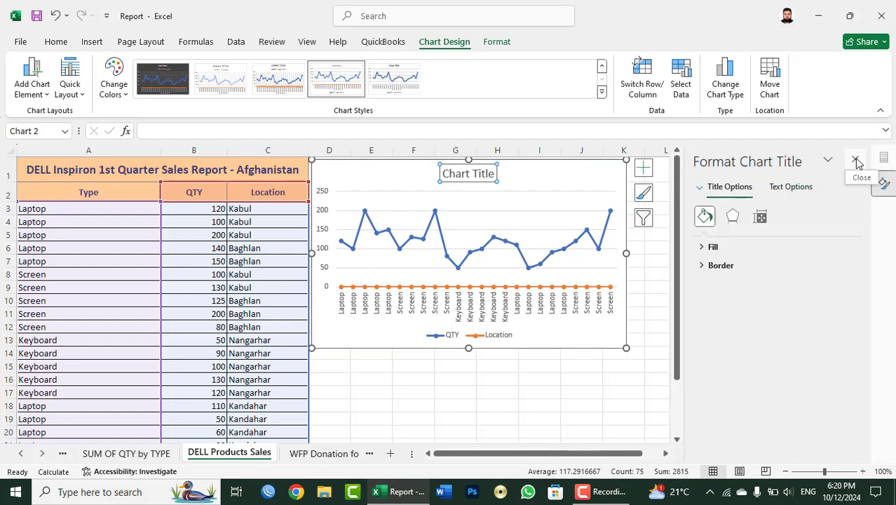
pyautogui.click(855, 160)
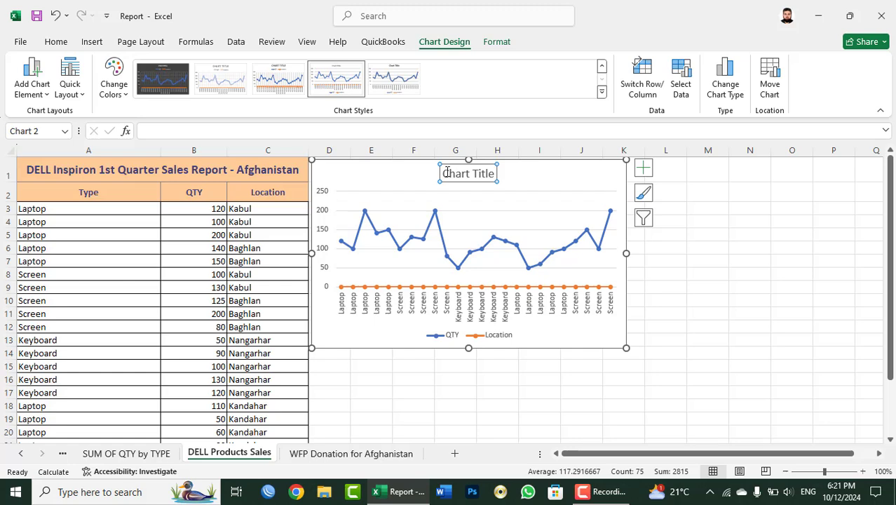
pyautogui.click(699, 299)
pyautogui.click(484, 185)
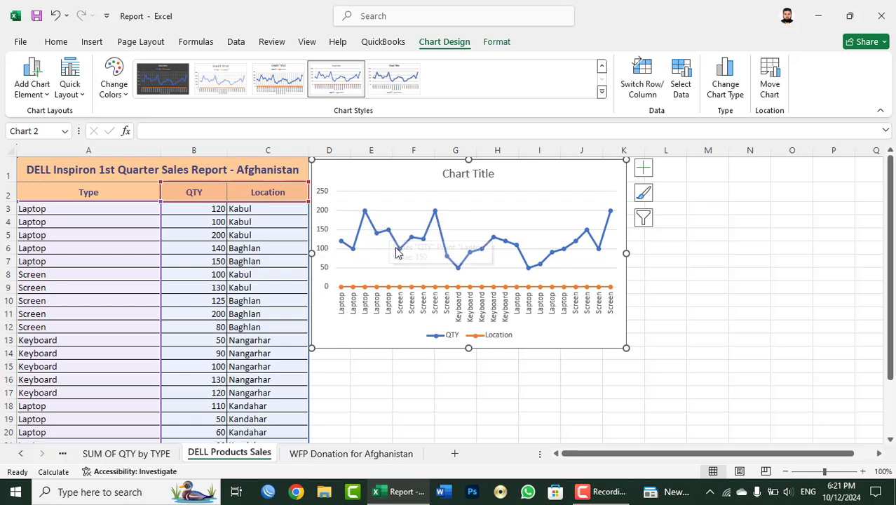
pyautogui.moveTo(396, 253)
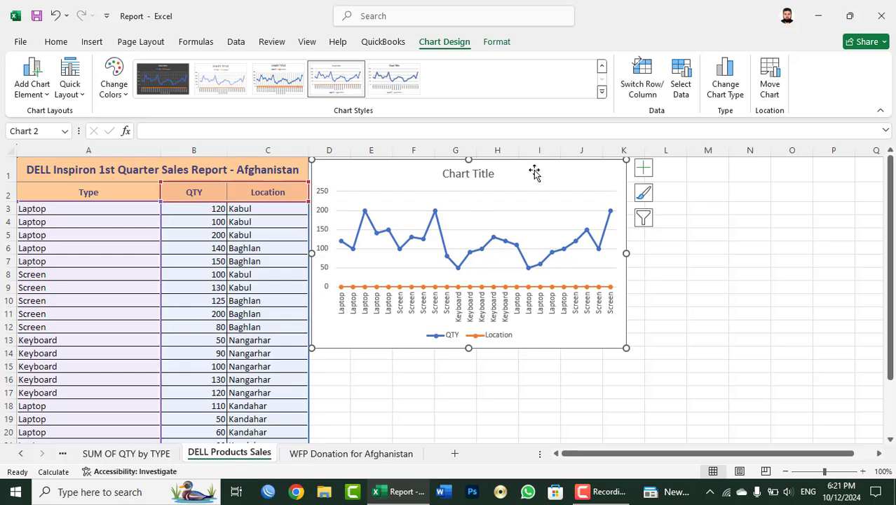
pyautogui.press('Delete')
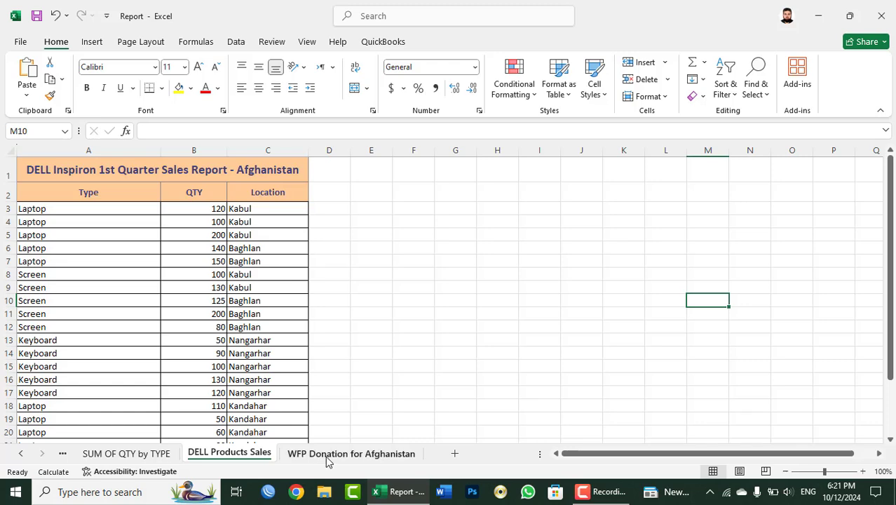
# Step: Select the whole WFP Donation for Afghanistan table and open Recommended Charts for it
pyautogui.click(326, 454)
pyautogui.scroll(6, 138, 275)
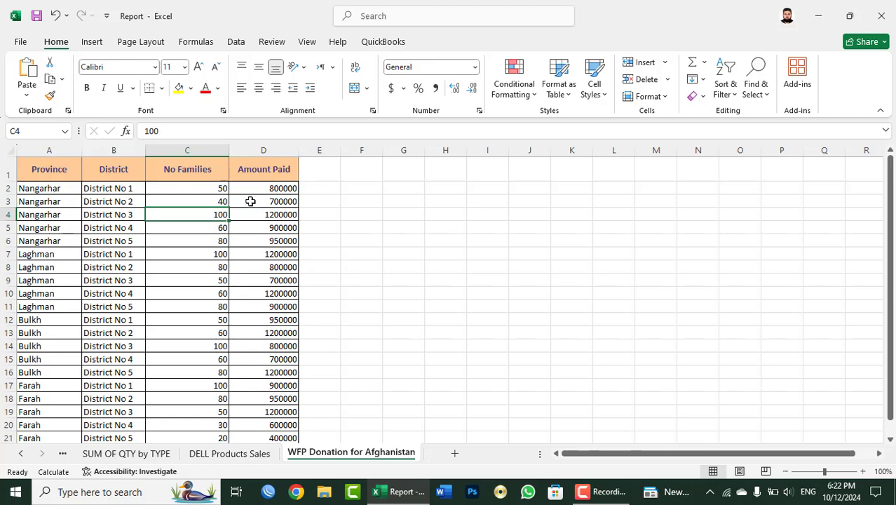
pyautogui.moveTo(63, 168); pyautogui.dragTo(269, 454)
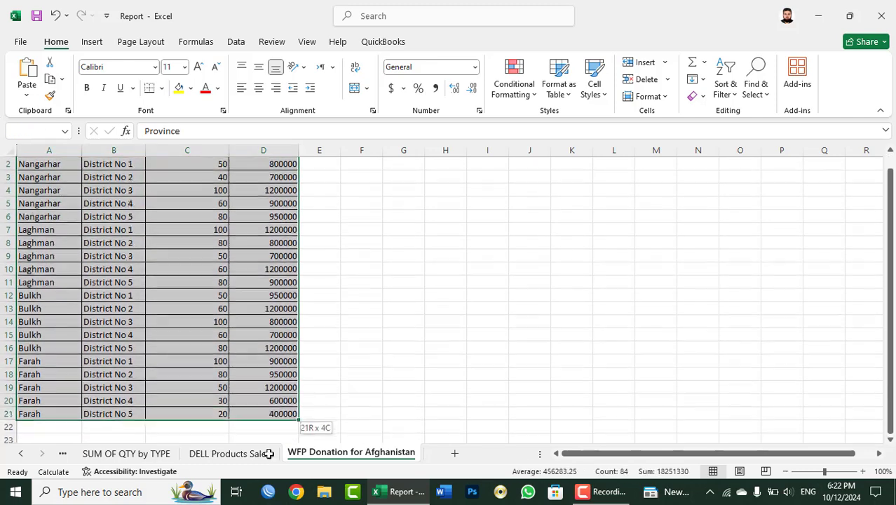
pyautogui.click(92, 42)
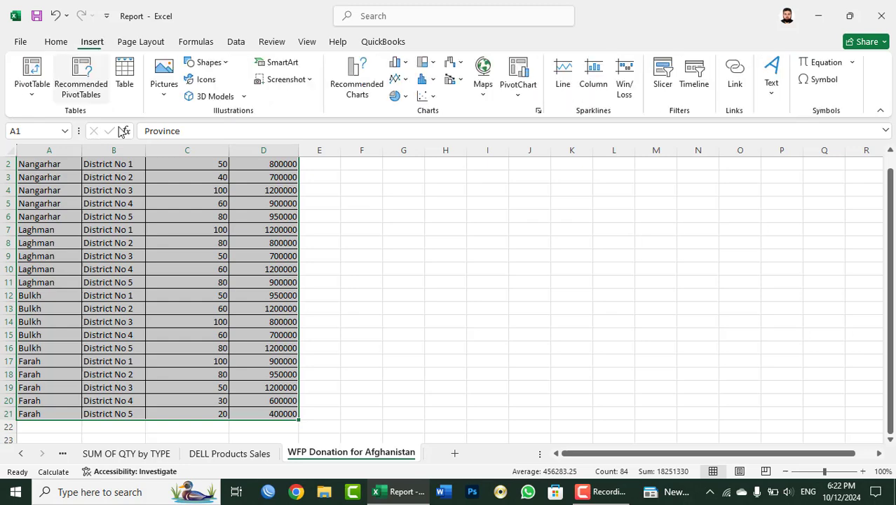
pyautogui.click(354, 98)
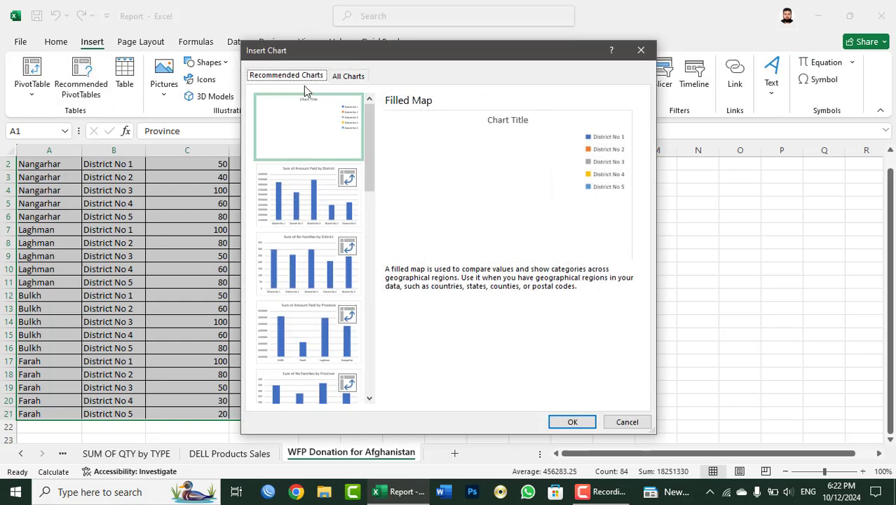
# Step: View All Charts, move the dialog aside, and close it without inserting a chart
pyautogui.click(339, 76)
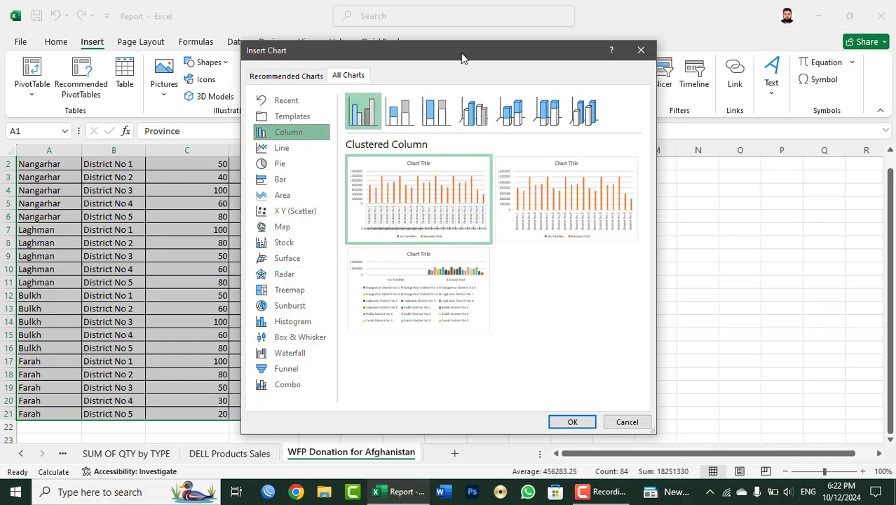
pyautogui.moveTo(461, 58); pyautogui.dragTo(546, 138)
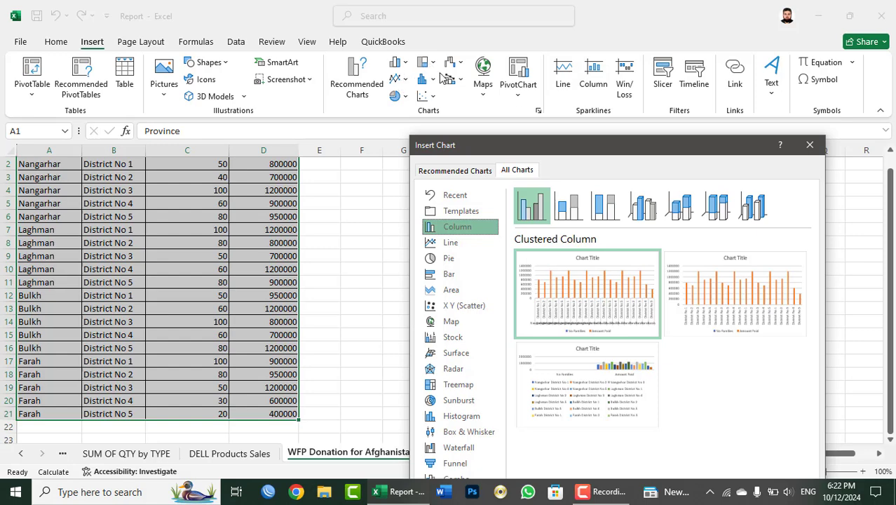
pyautogui.click(810, 144)
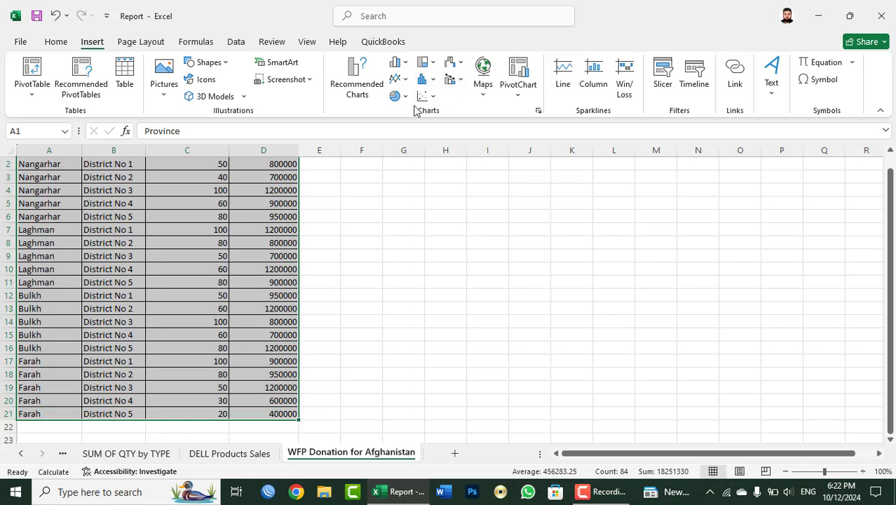
# Step: Insert a Clustered Column chart and place it beside the donation table, level with the headers
pyautogui.click(404, 64)
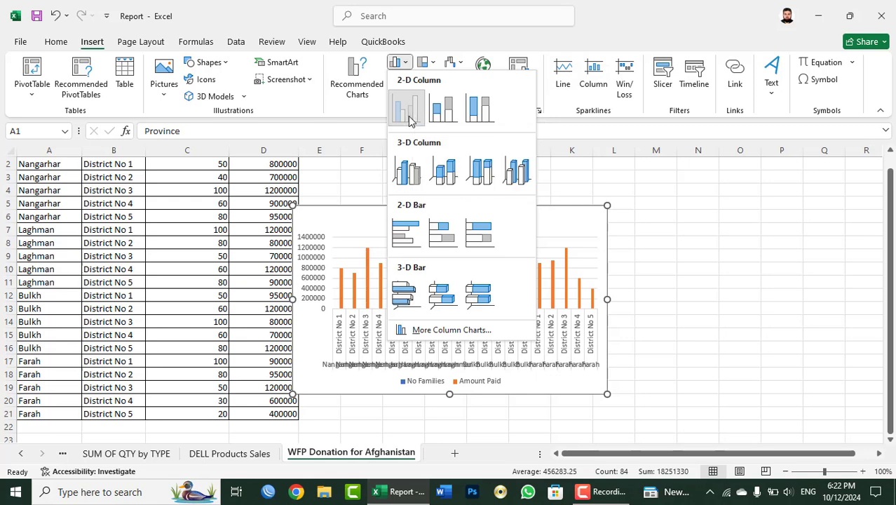
pyautogui.click(412, 119)
pyautogui.moveTo(480, 214)
pyautogui.mouseDown()
pyautogui.moveTo(498, 183)
pyautogui.moveTo(490, 167)
pyautogui.mouseUp()
pyautogui.scroll(1, 488, 273)
pyautogui.moveTo(401, 193); pyautogui.dragTo(400, 164)
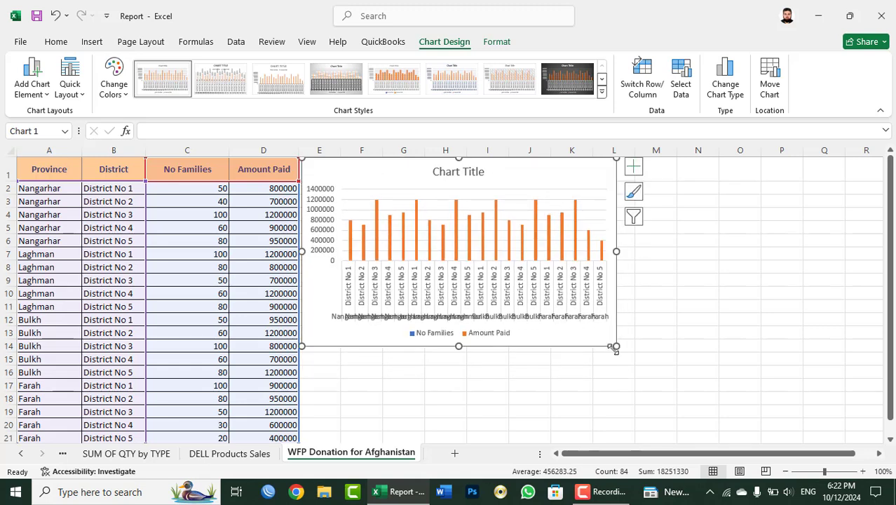
# Step: Enlarge the chart wider and taller with its corner handle, then select the whole chart
pyautogui.moveTo(616, 345); pyautogui.dragTo(720, 424)
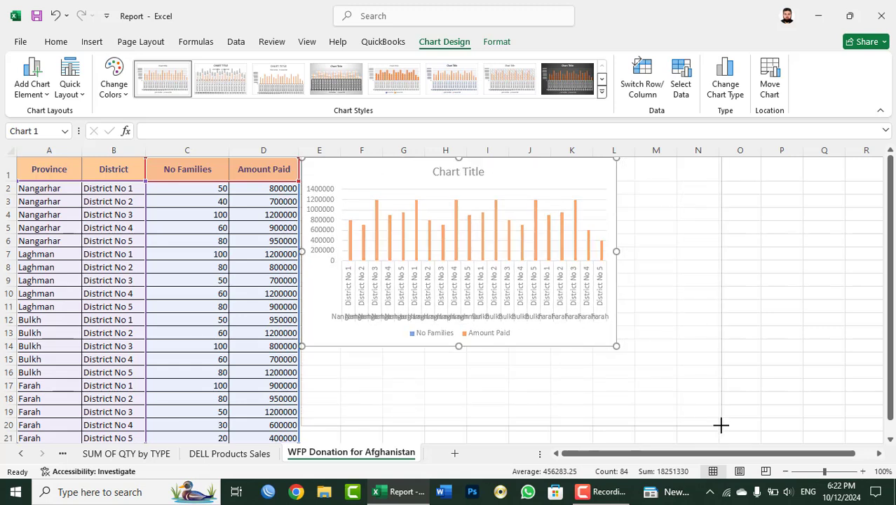
pyautogui.click(738, 84)
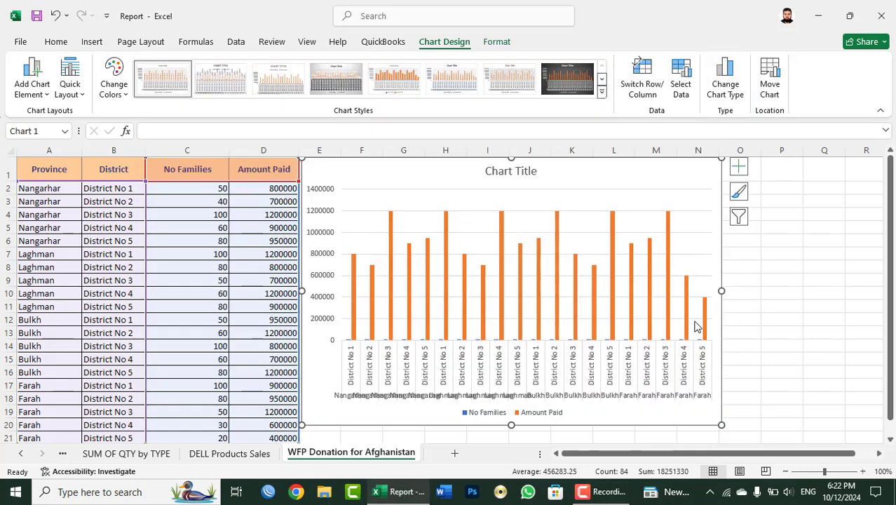
pyautogui.moveTo(722, 427); pyautogui.dragTo(740, 435)
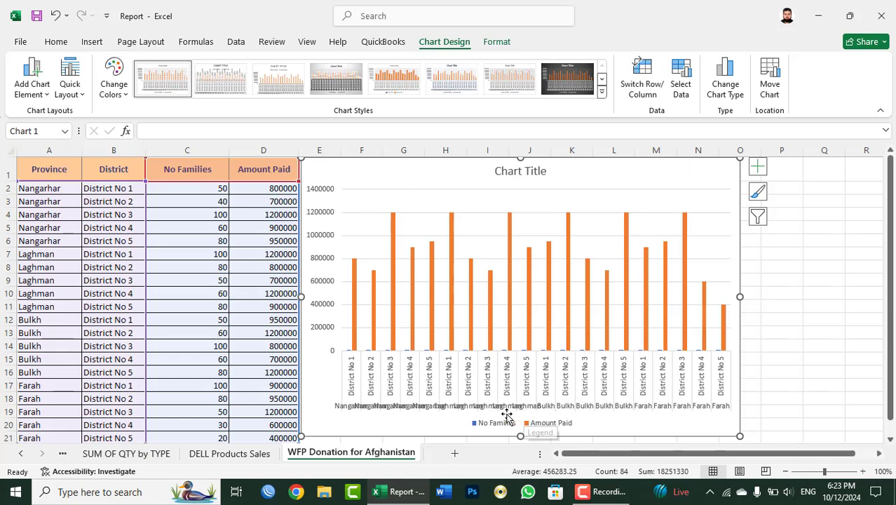
pyautogui.moveTo(357, 269)
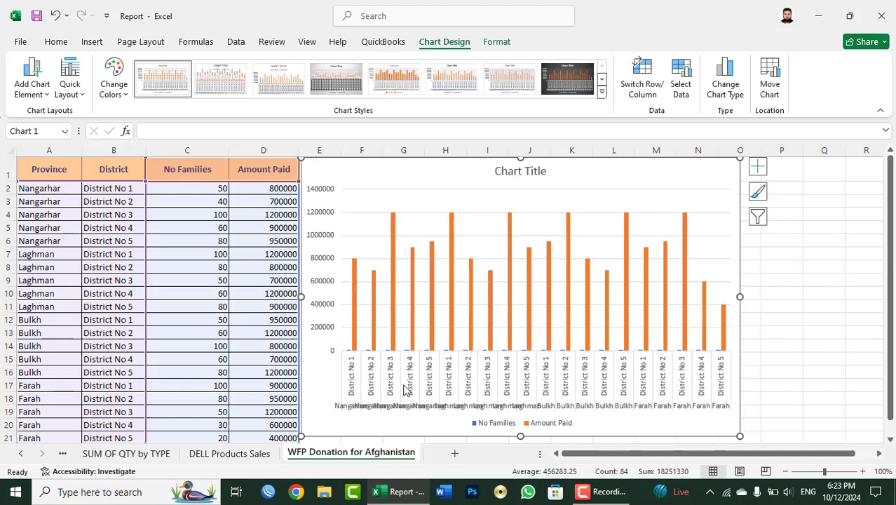
pyautogui.scroll(-1, 750, 434)
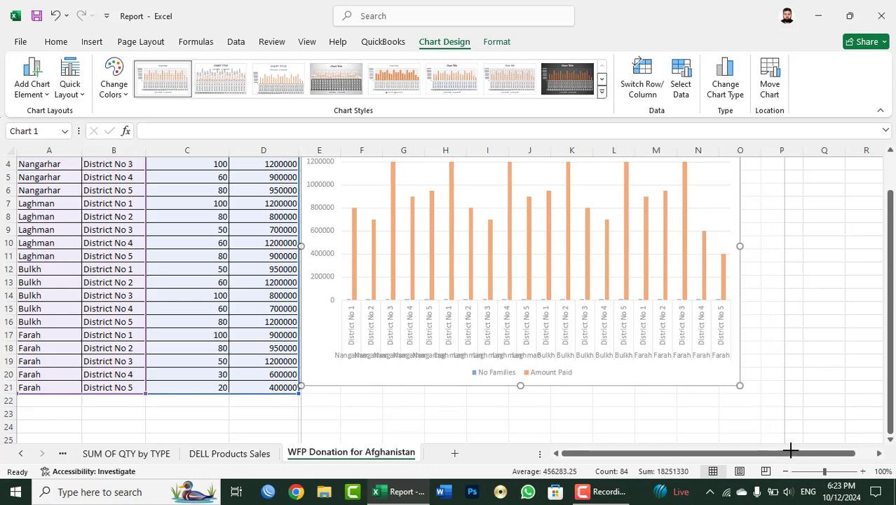
pyautogui.moveTo(790, 449); pyautogui.dragTo(812, 443)
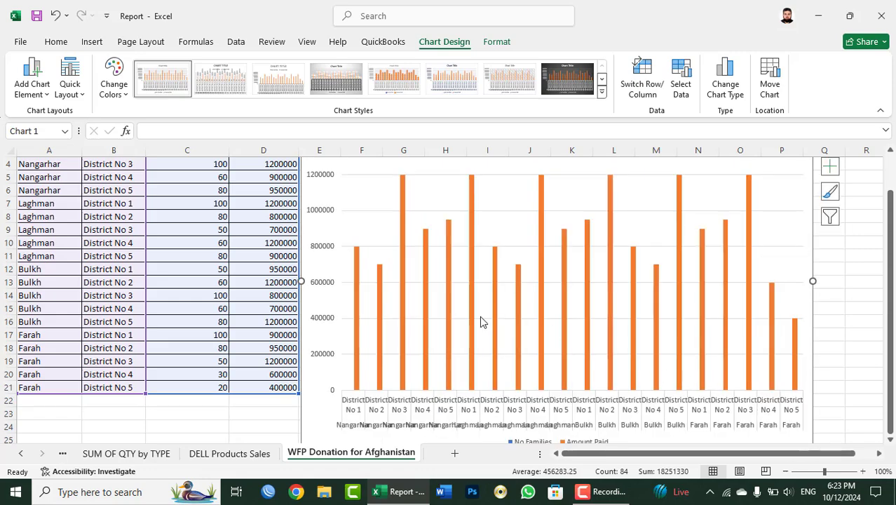
pyautogui.scroll(1, 480, 316)
pyautogui.scroll(-1, 480, 315)
pyautogui.scroll(1, 480, 314)
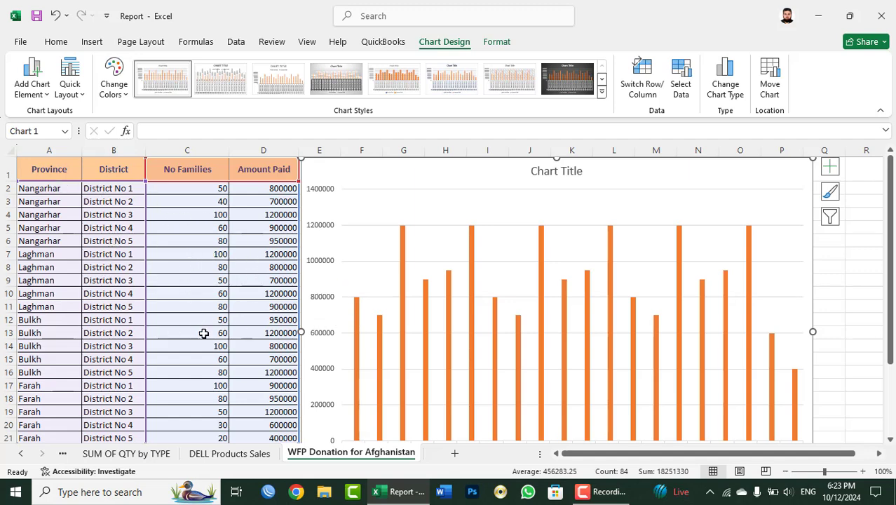
pyautogui.scroll(-2, 199, 330)
pyautogui.scroll(2, 204, 329)
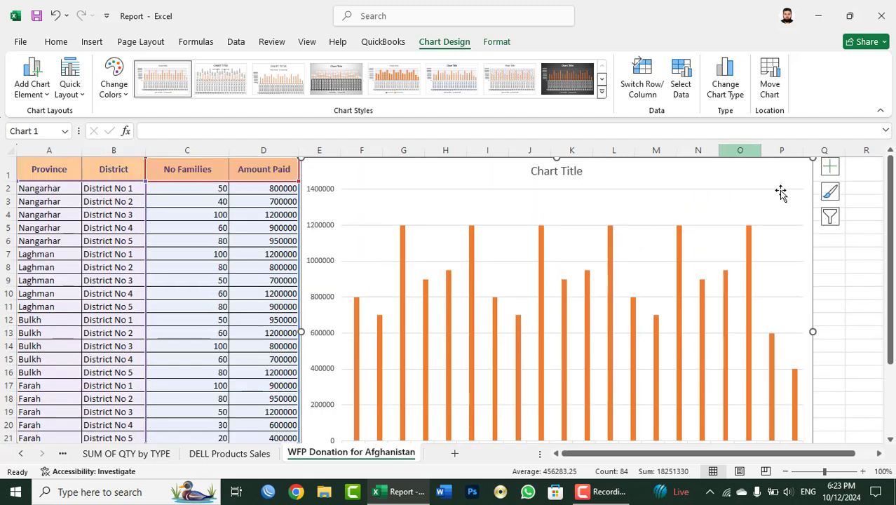
pyautogui.click(804, 223)
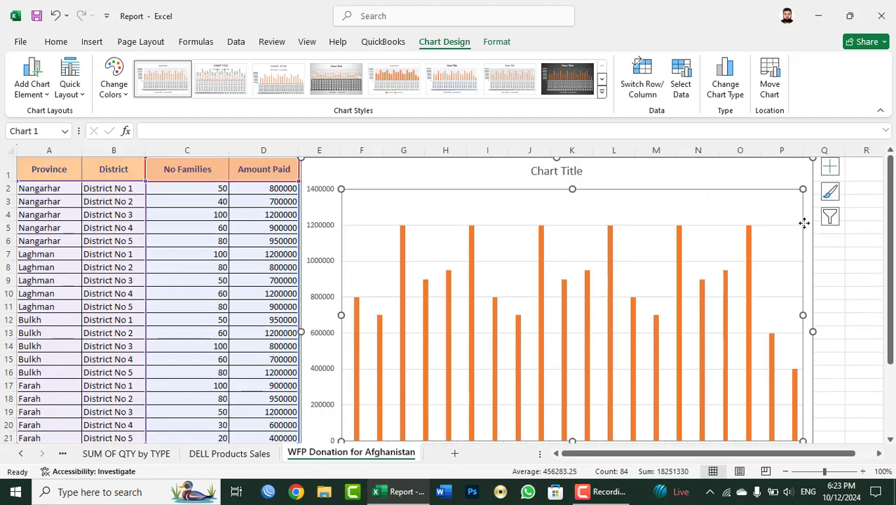
pyautogui.click(792, 176)
# Step: Delete the first chart, select Province (A1:A21) and Amount Paid (D1:D21), and show column chart choices
pyautogui.press('Delete')
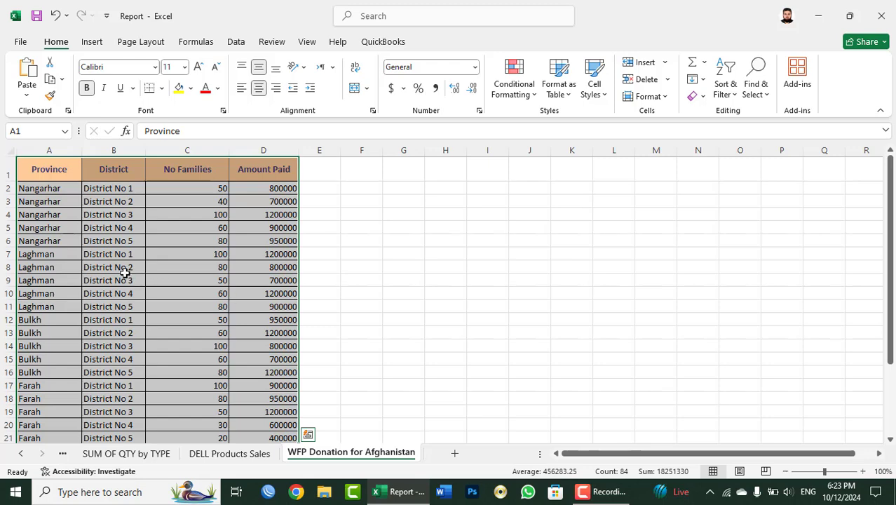
pyautogui.moveTo(44, 188)
pyautogui.mouseDown()
pyautogui.moveTo(58, 454)
pyautogui.moveTo(61, 412)
pyautogui.mouseUp()
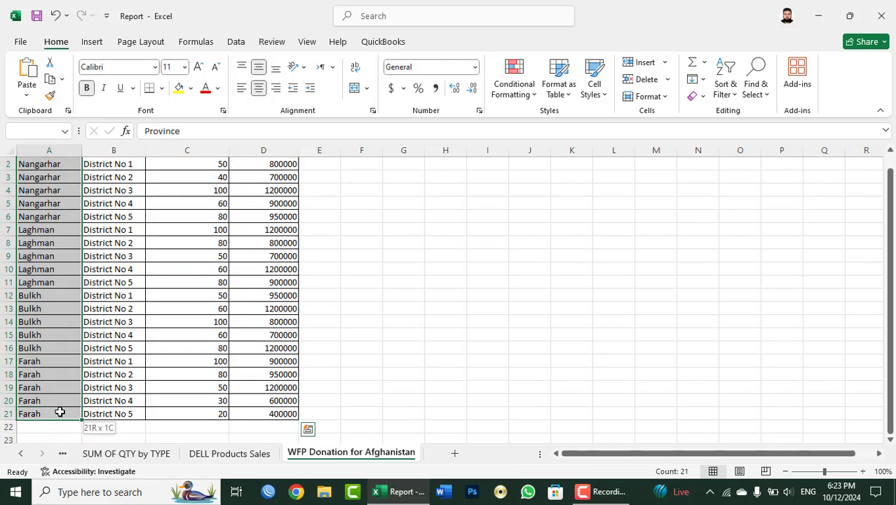
pyautogui.scroll(1, 335, 349)
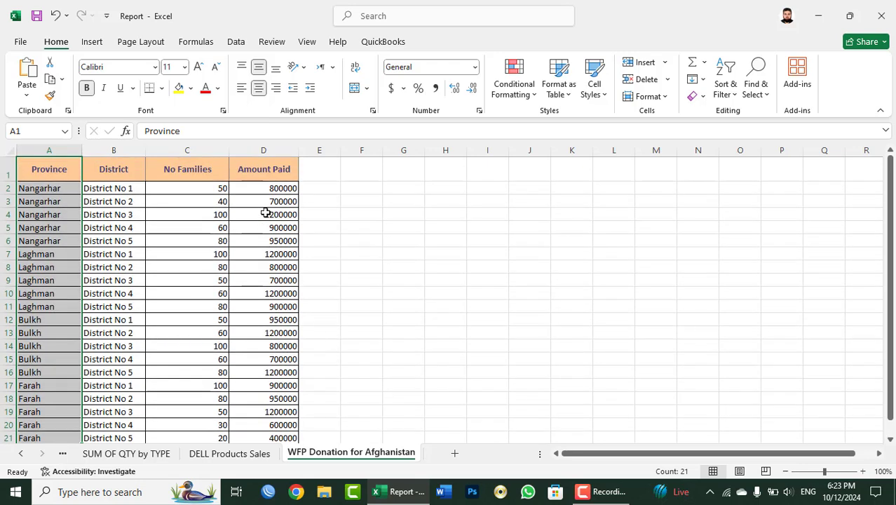
pyautogui.keyDown('ctrl'); pyautogui.moveTo(268, 177); pyautogui.dragTo(263, 425); pyautogui.keyUp('ctrl')
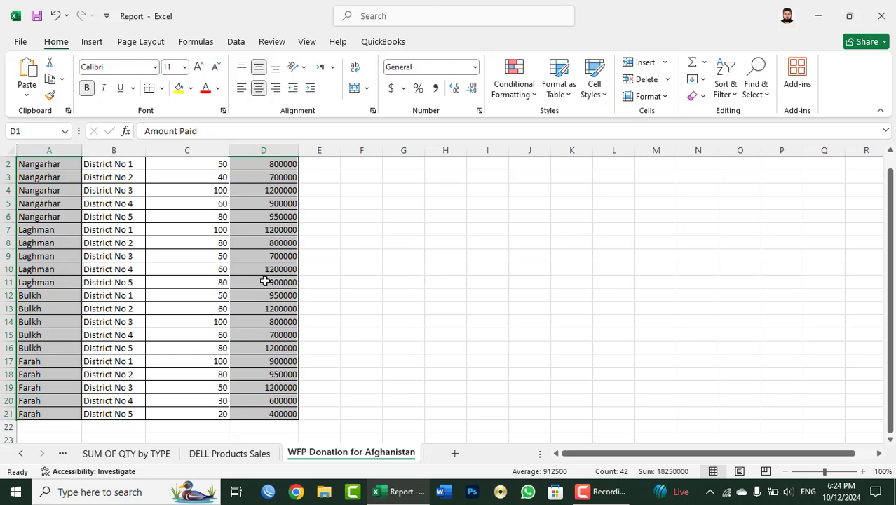
pyautogui.scroll(1, 264, 279)
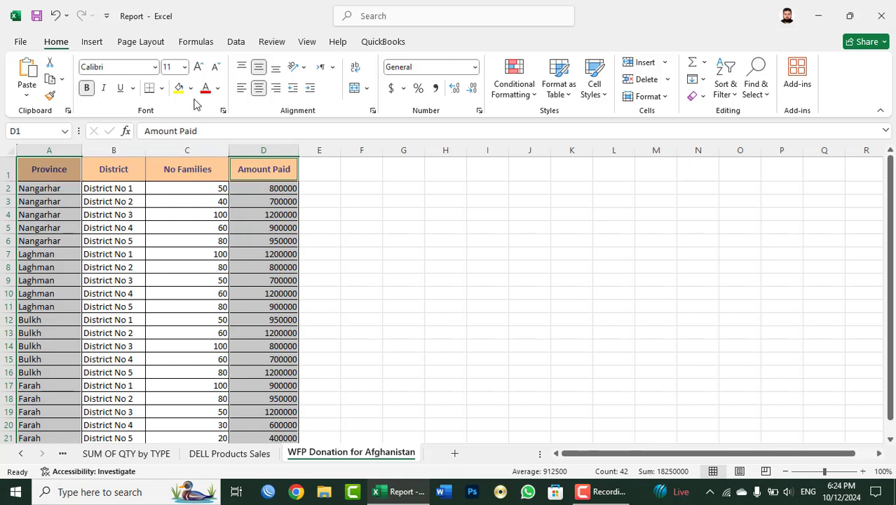
pyautogui.click(92, 42)
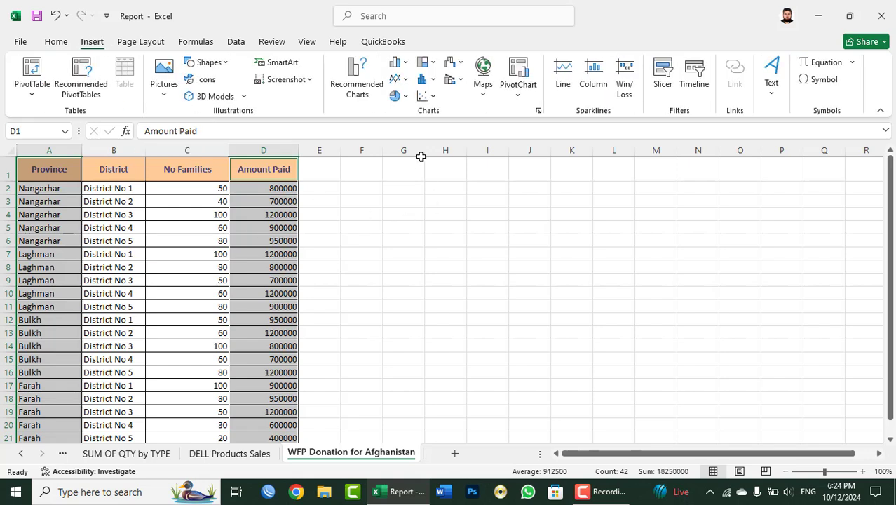
pyautogui.click(405, 63)
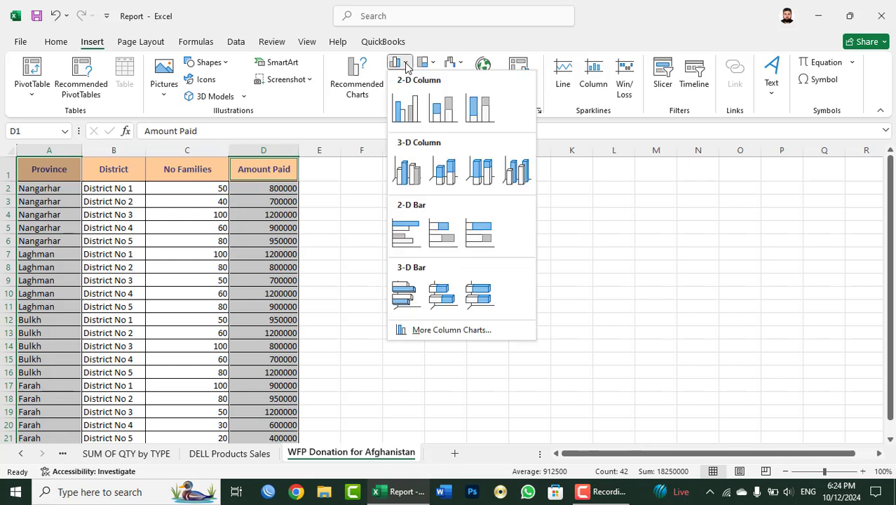
pyautogui.click(515, 173)
pyautogui.moveTo(549, 205)
pyautogui.mouseDown()
pyautogui.moveTo(559, 175)
pyautogui.moveTo(545, 166)
pyautogui.mouseUp()
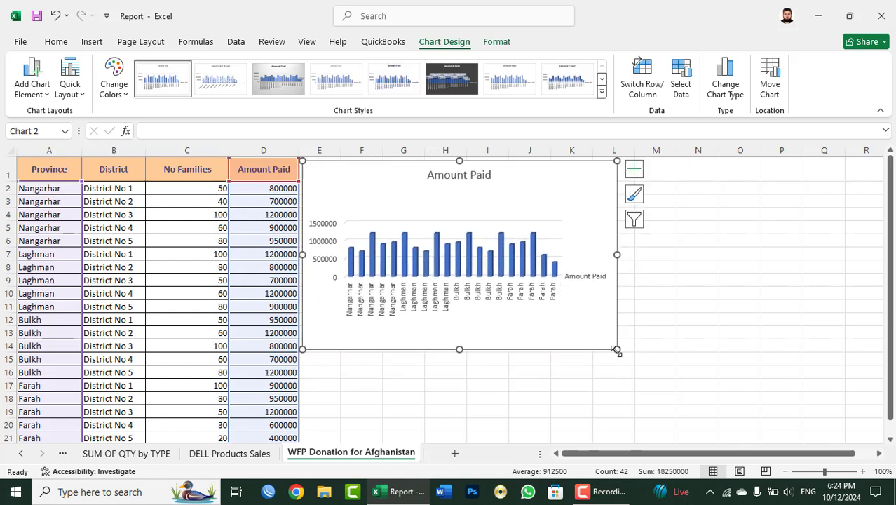
pyautogui.moveTo(616, 349); pyautogui.dragTo(798, 432)
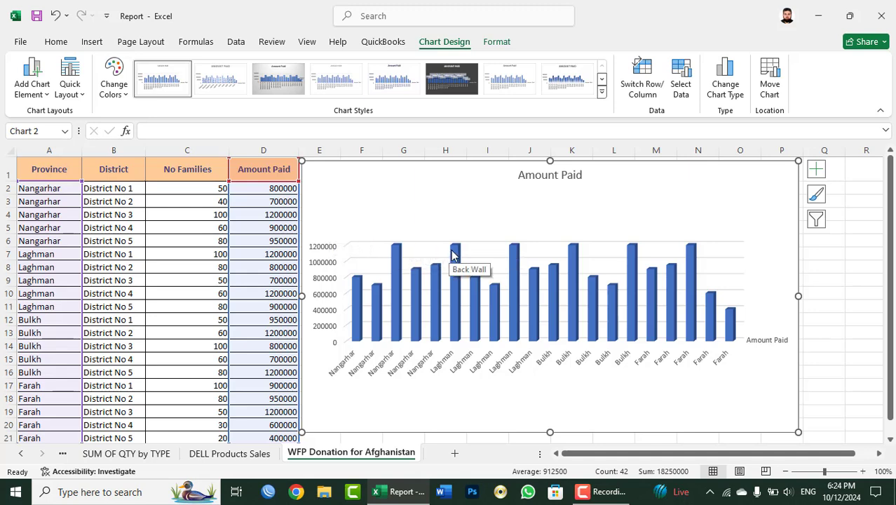
pyautogui.moveTo(514, 257)
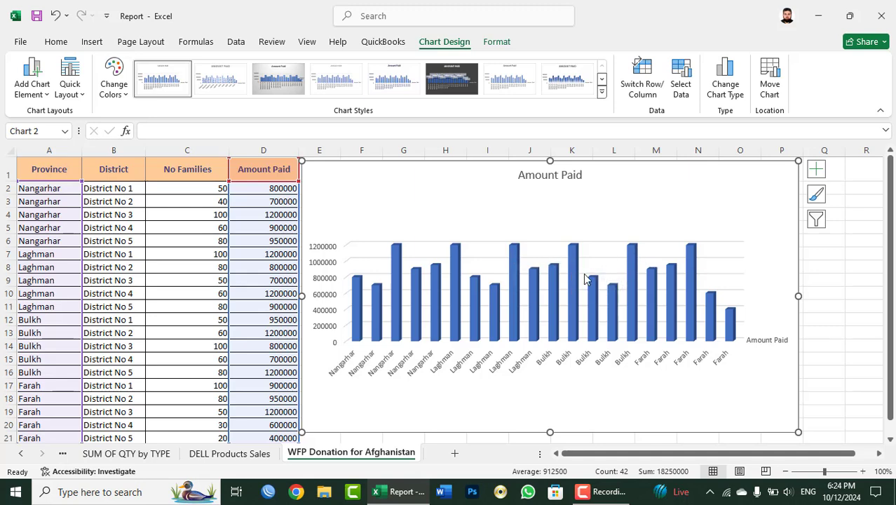
pyautogui.moveTo(690, 253)
pyautogui.moveTo(730, 320)
pyautogui.doubleClick(541, 174)
pyautogui.doubleClick(546, 175)
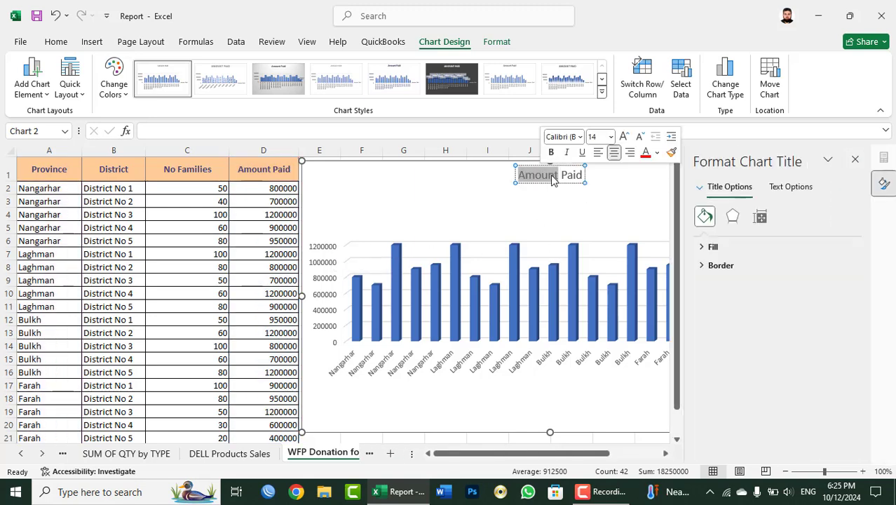
pyautogui.tripleClick(554, 176)
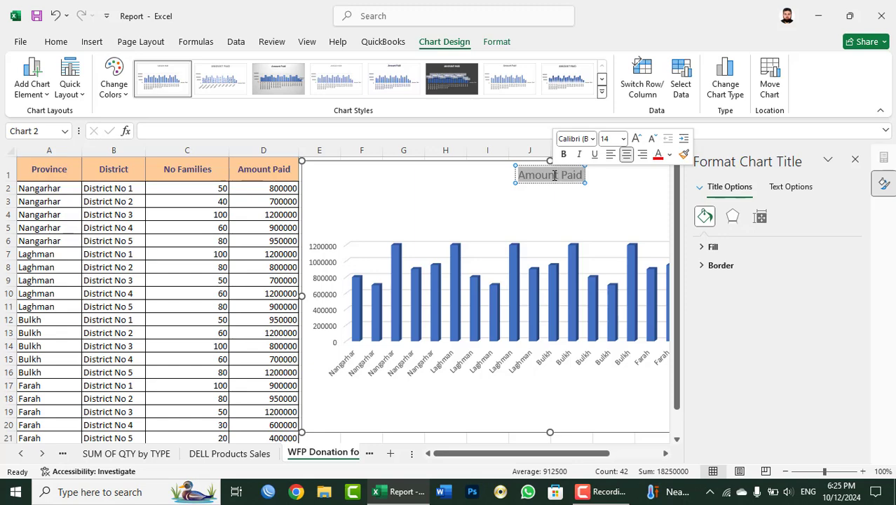
pyautogui.click(855, 159)
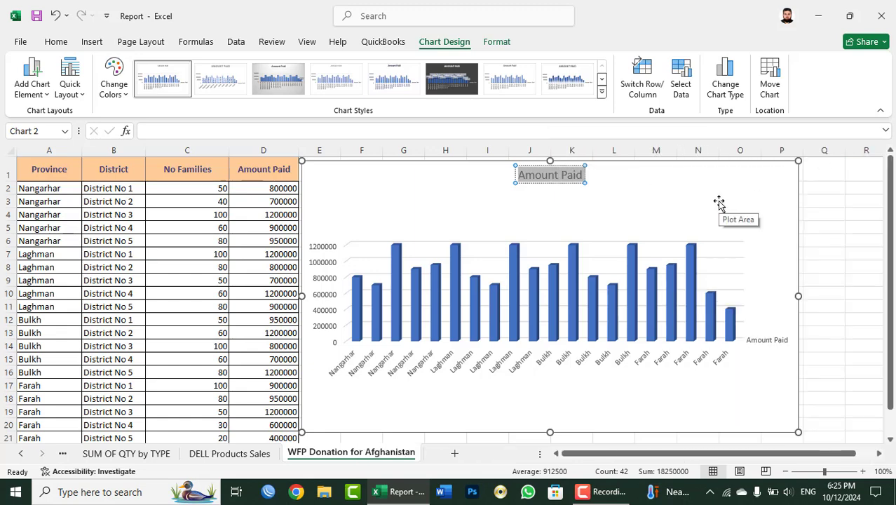
pyautogui.click(710, 177)
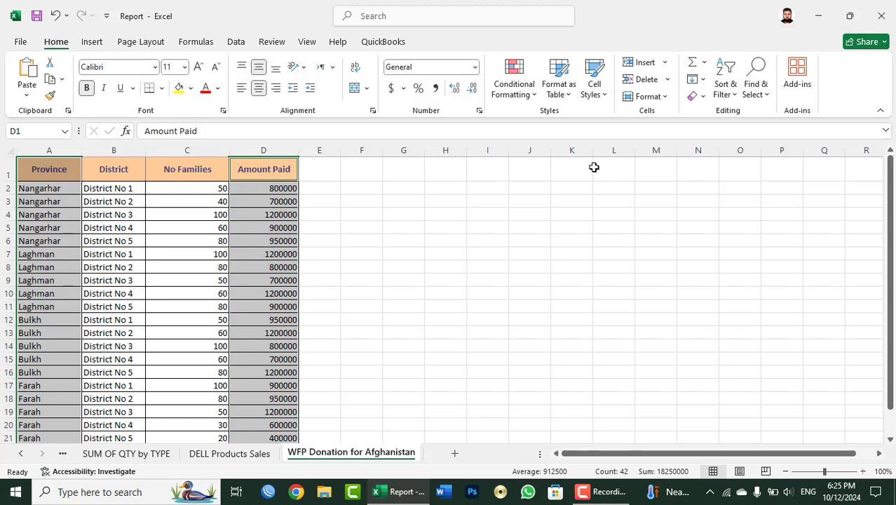
# Step: Select the Province and No Families columns, dropping Amount Paid from the selection
pyautogui.click(92, 42)
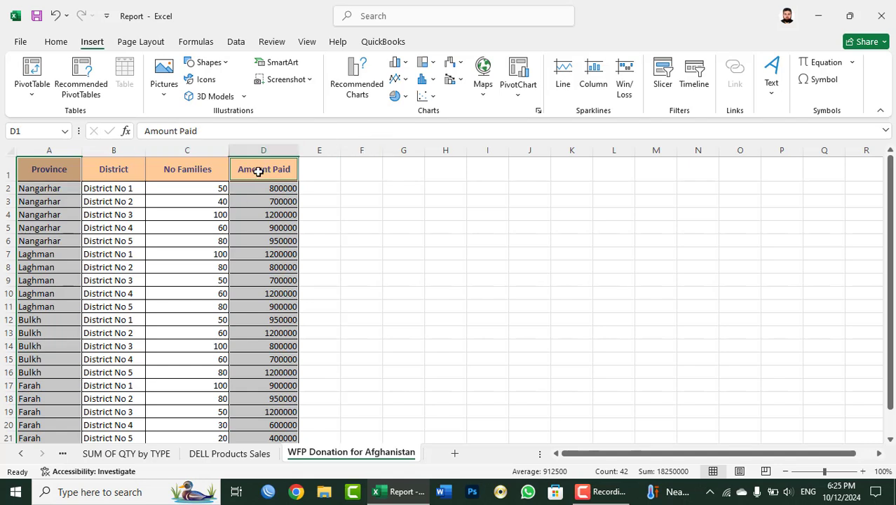
pyautogui.moveTo(259, 169); pyautogui.dragTo(263, 397)
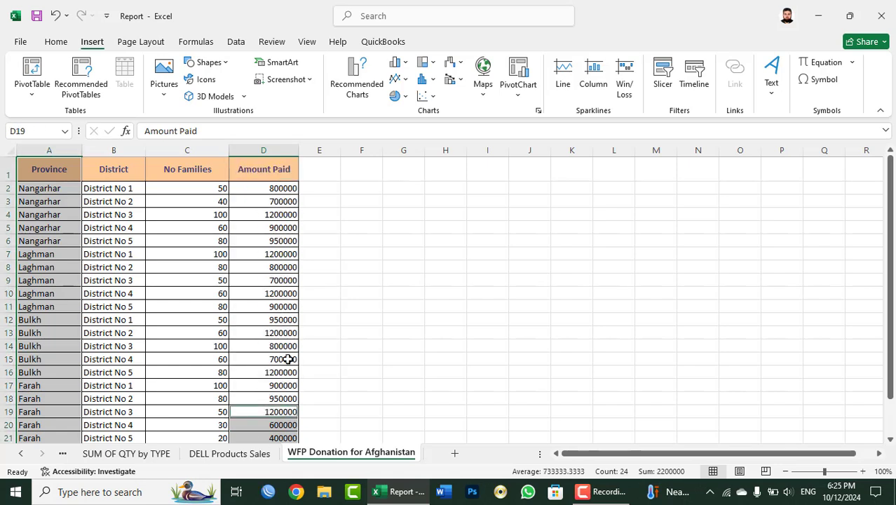
pyautogui.scroll(-3, 287, 359)
pyautogui.moveTo(266, 307); pyautogui.dragTo(269, 308)
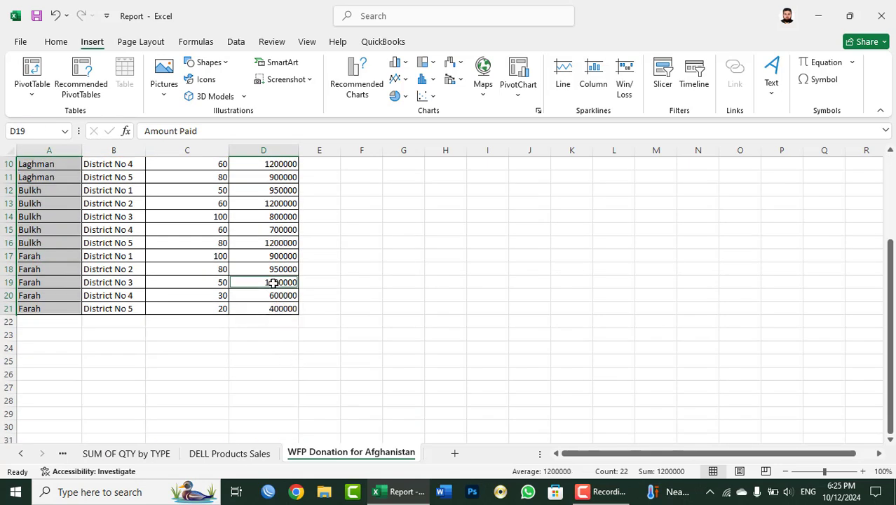
pyautogui.keyDown('ctrl'); pyautogui.click(273, 283); pyautogui.keyUp('ctrl')
pyautogui.scroll(3, 294, 301)
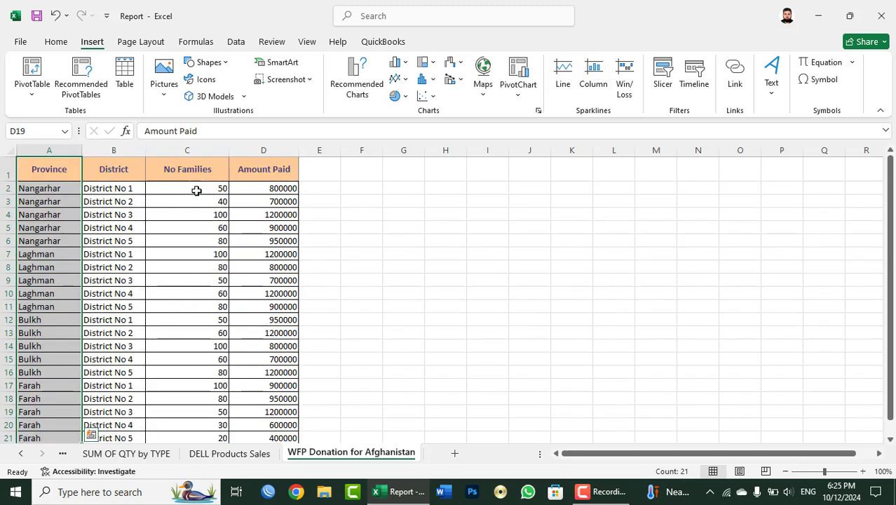
pyautogui.moveTo(196, 171); pyautogui.dragTo(210, 415)
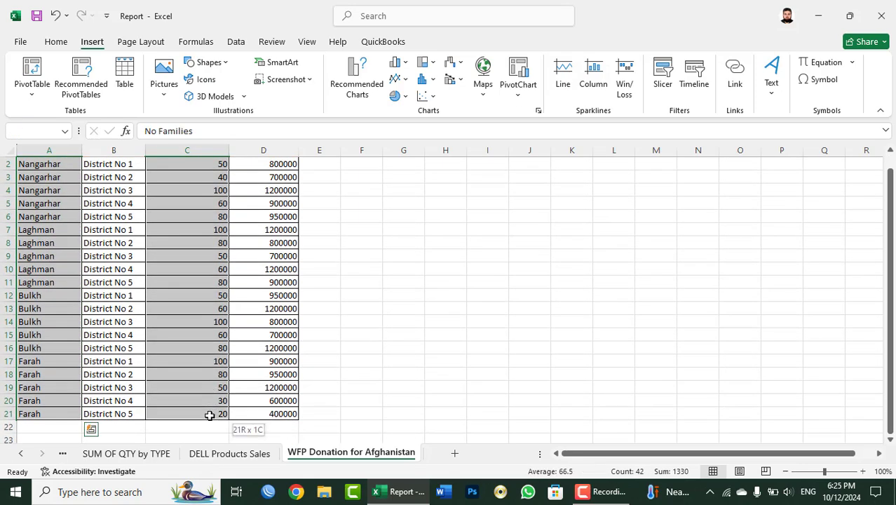
pyautogui.scroll(1, 291, 273)
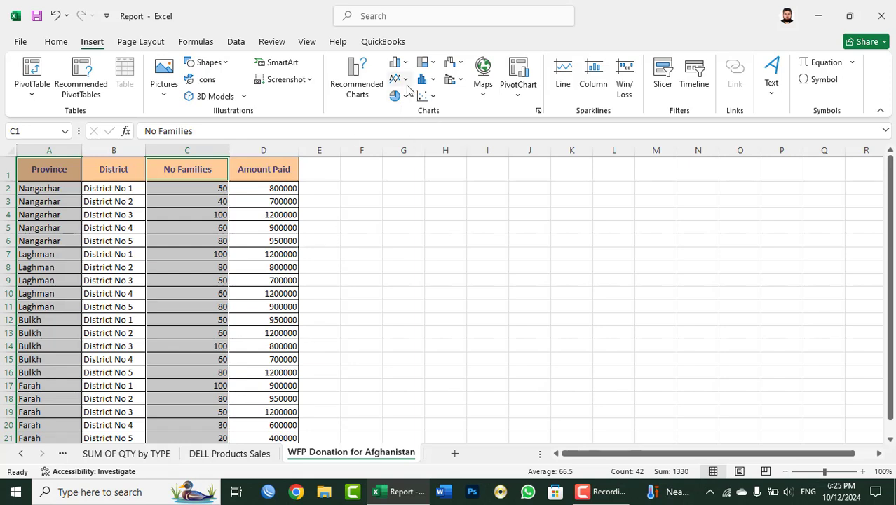
# Step: Insert a Line with Markers chart and move it up beside the table
pyautogui.click(407, 81)
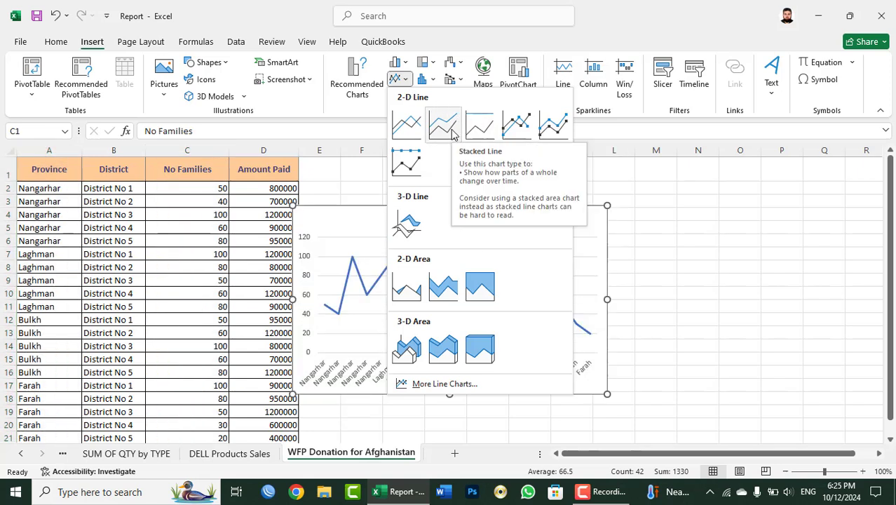
pyautogui.click(516, 130)
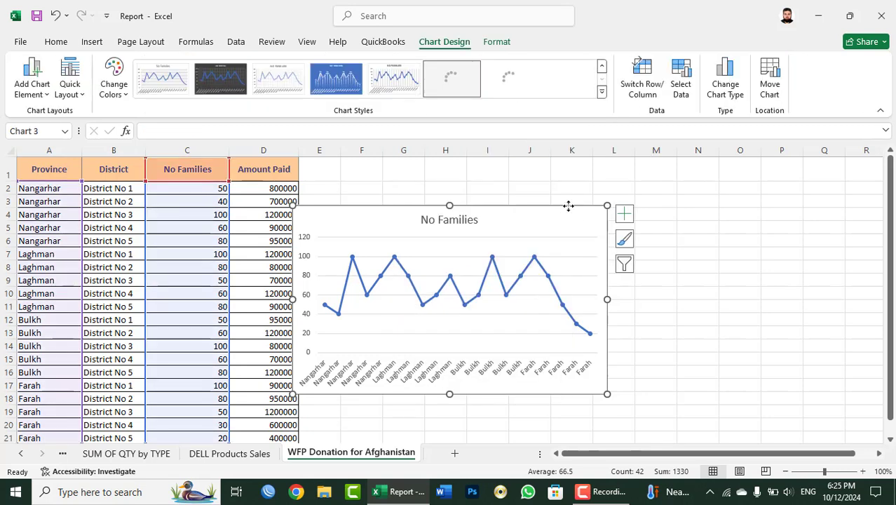
pyautogui.moveTo(570, 204); pyautogui.dragTo(571, 167)
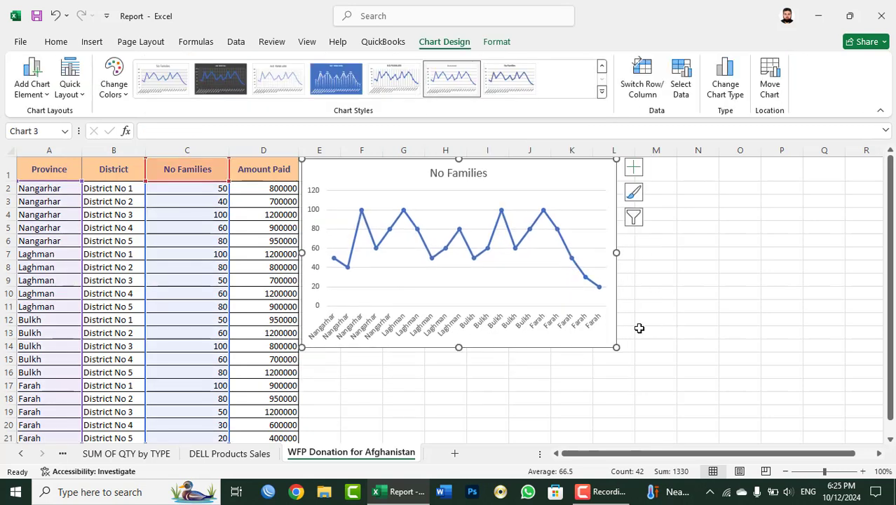
# Step: Stretch the No Families line chart across columns E to Q, then reselect it
pyautogui.moveTo(615, 348); pyautogui.dragTo(843, 429)
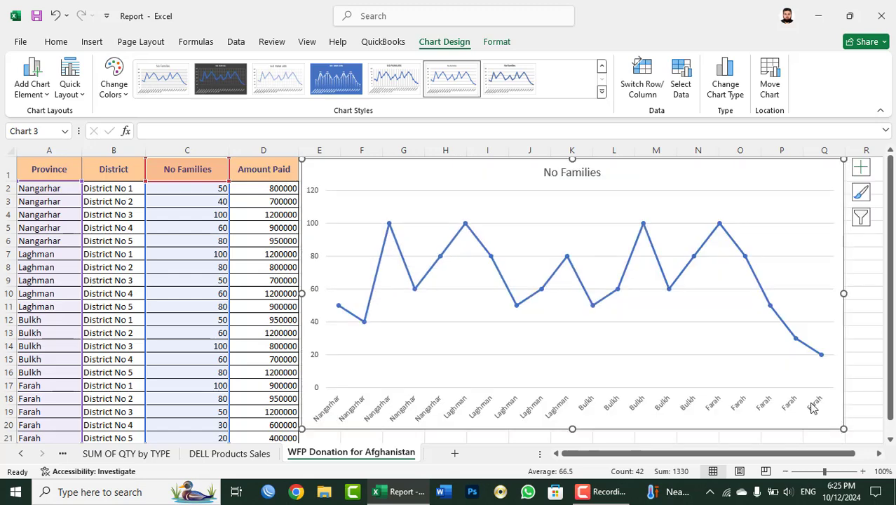
pyautogui.click(858, 267)
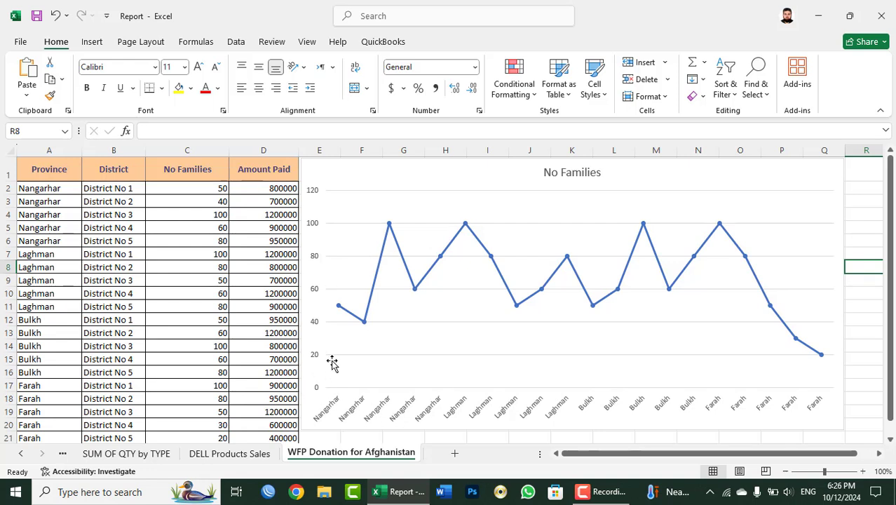
pyautogui.moveTo(339, 312)
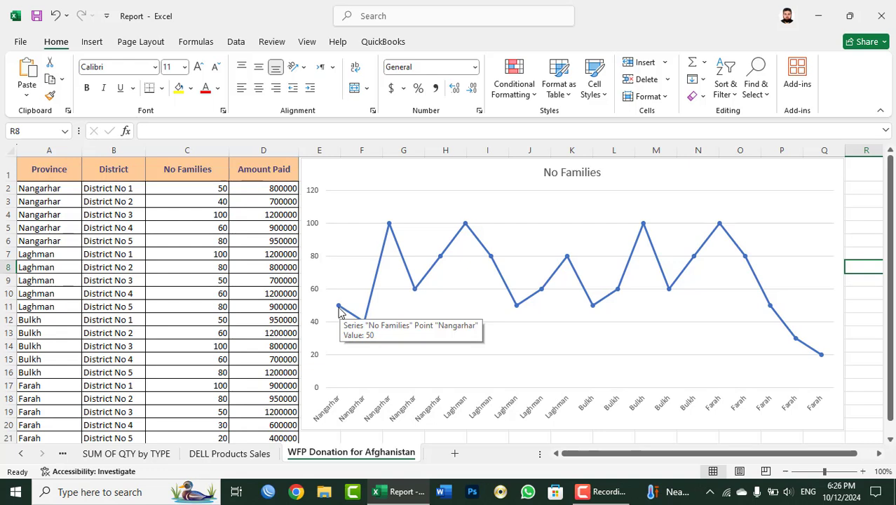
pyautogui.moveTo(365, 328)
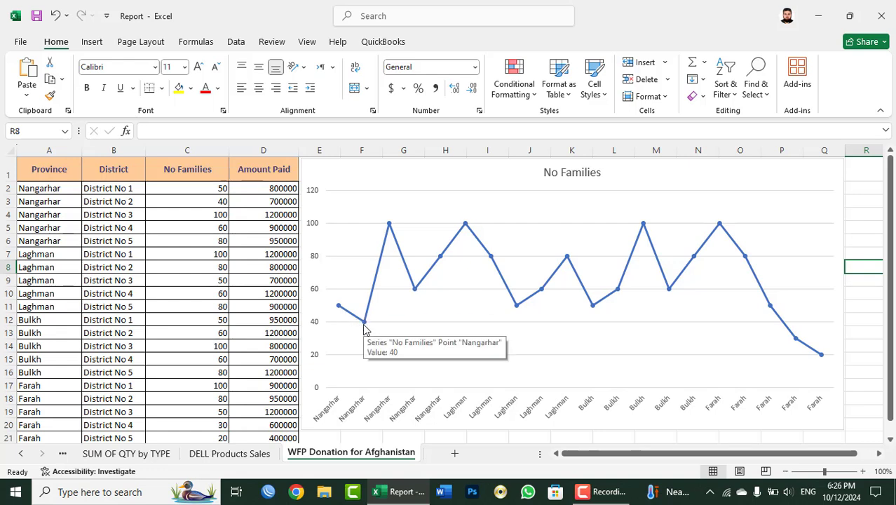
pyautogui.moveTo(392, 227)
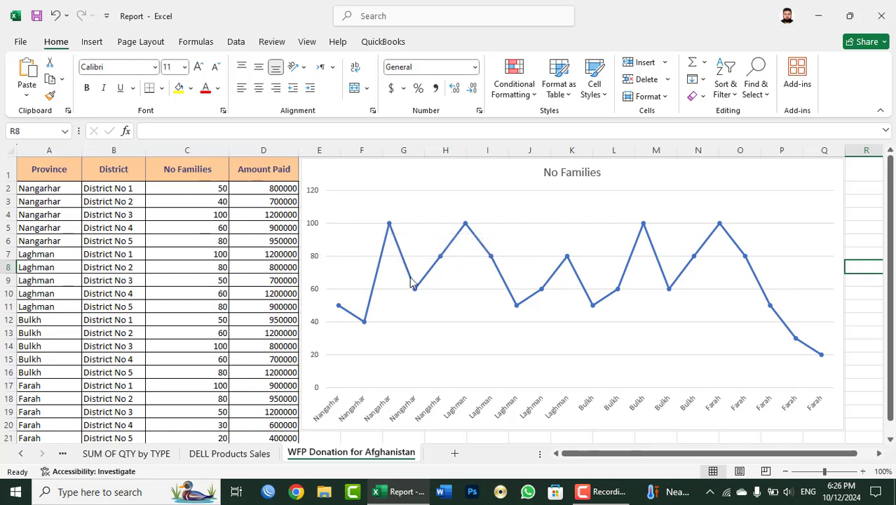
pyautogui.moveTo(415, 287)
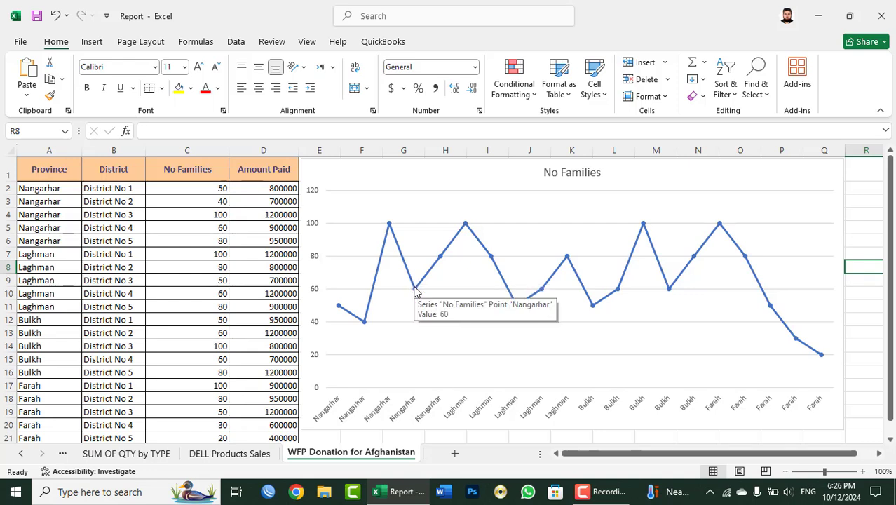
pyautogui.moveTo(465, 225)
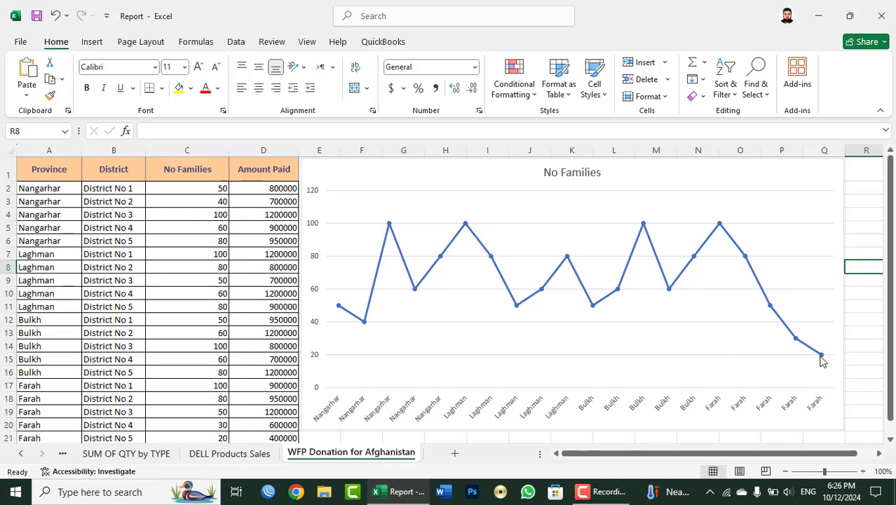
pyautogui.moveTo(822, 359)
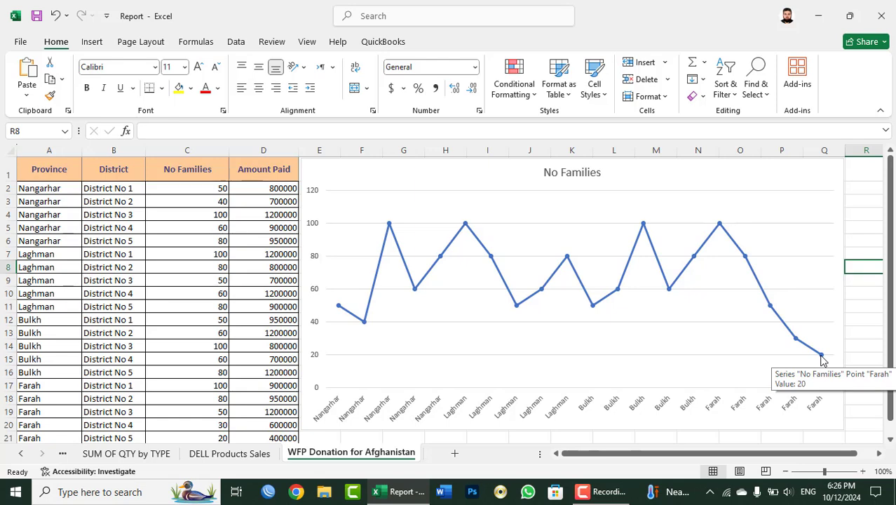
pyautogui.click(774, 185)
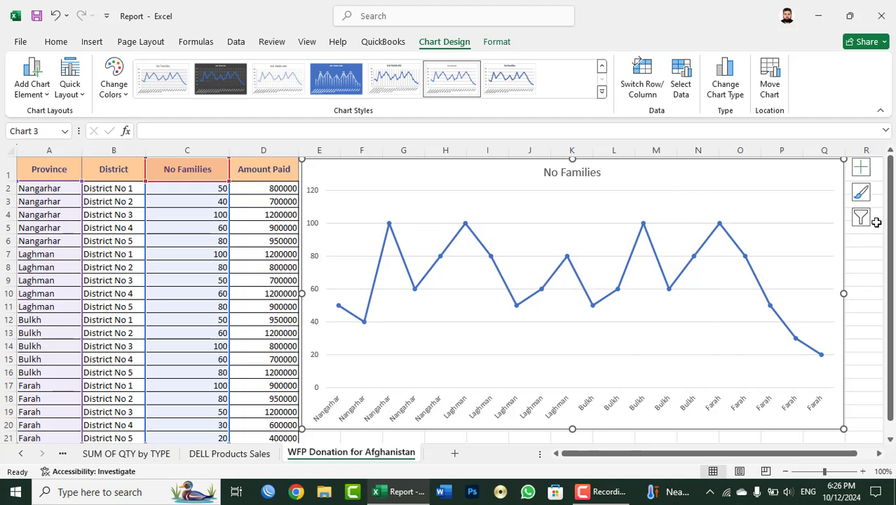
# Step: Apply chart Style 2, the grey gradient style, to the No Families chart
pyautogui.click(869, 263)
pyautogui.click(774, 244)
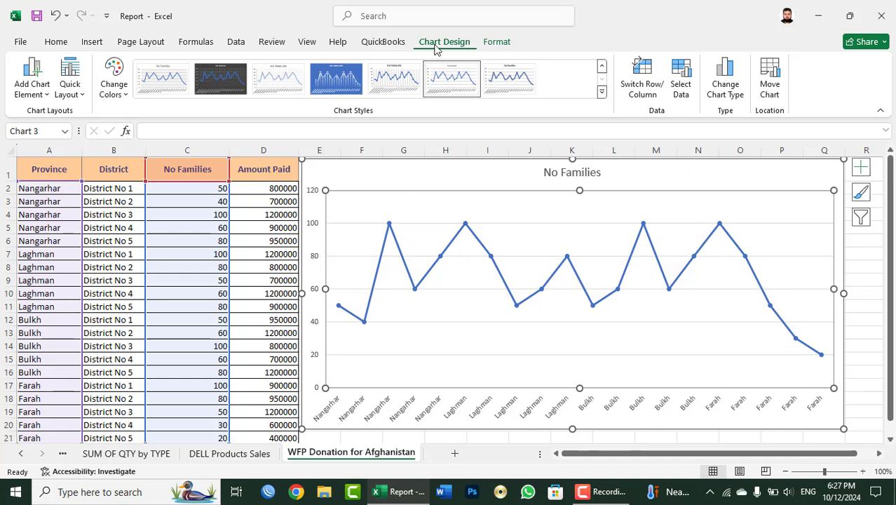
pyautogui.click(500, 43)
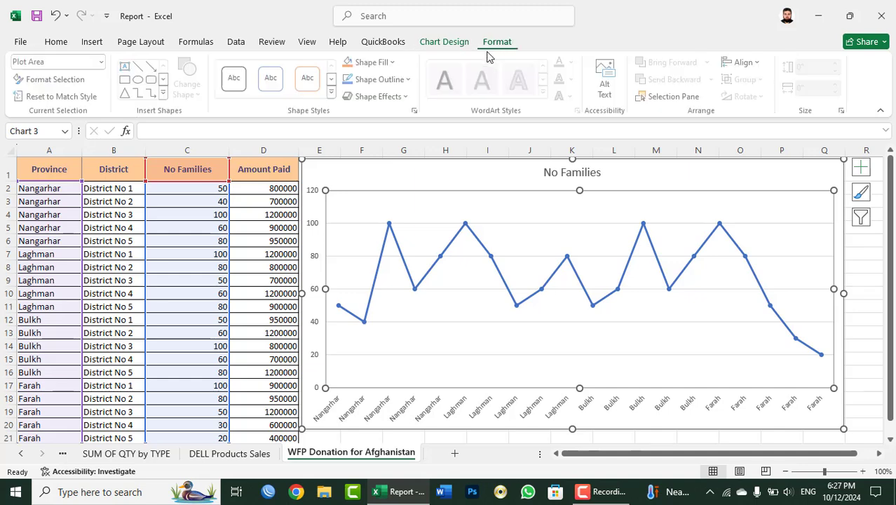
pyautogui.click(446, 44)
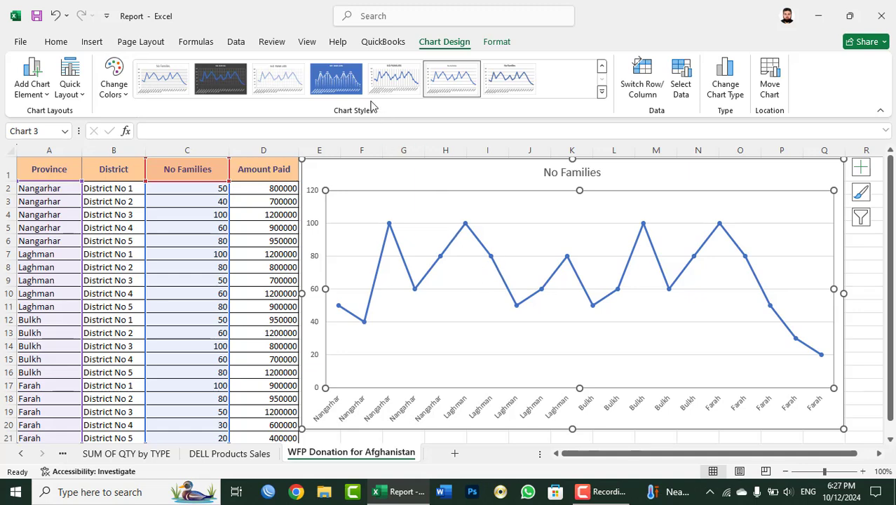
pyautogui.click(601, 93)
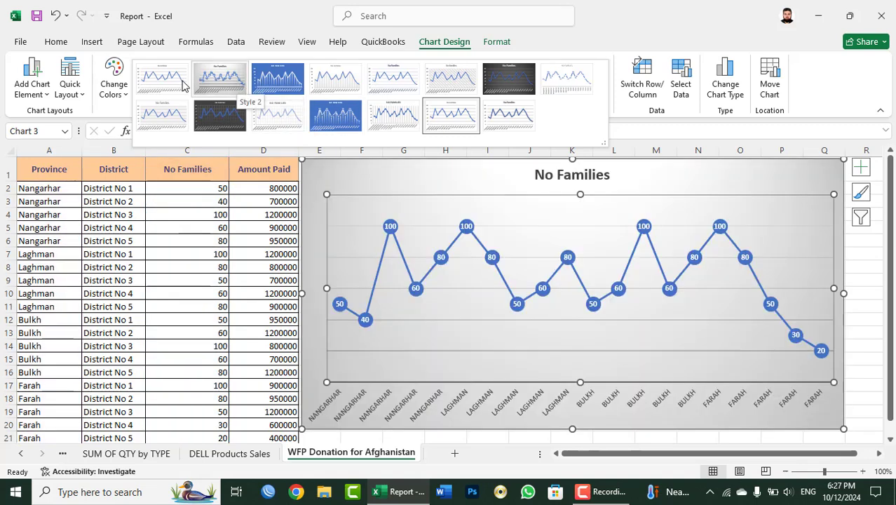
pyautogui.click(220, 78)
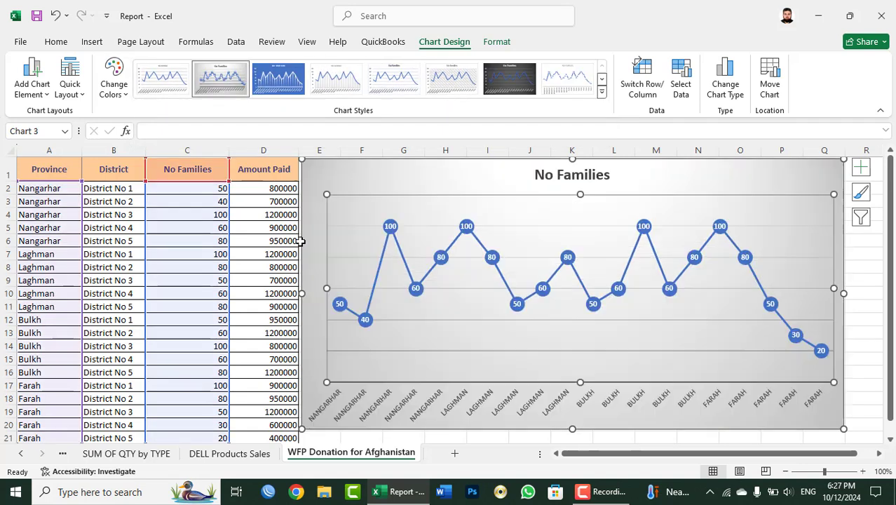
pyautogui.click(601, 91)
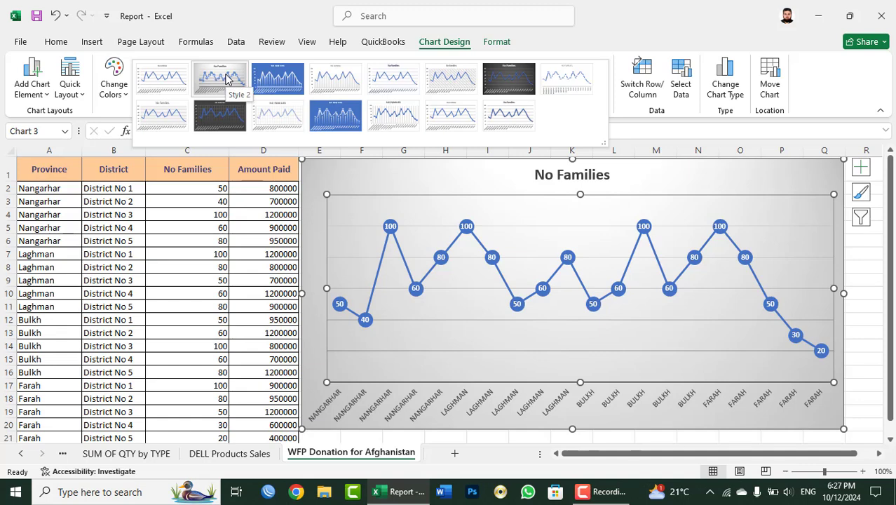
pyautogui.click(225, 78)
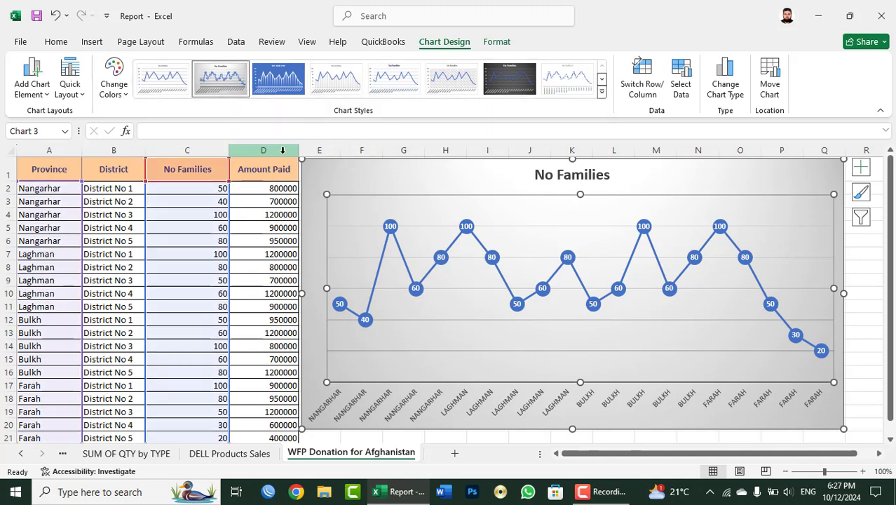
# Step: Look through the chart colour palettes, then bring up the Quick Layout gallery
pyautogui.click(127, 96)
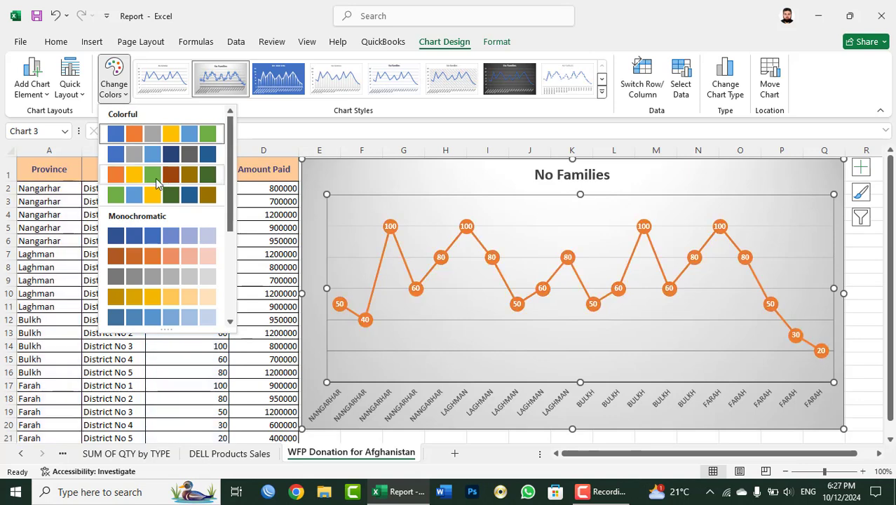
pyautogui.press('Escape')
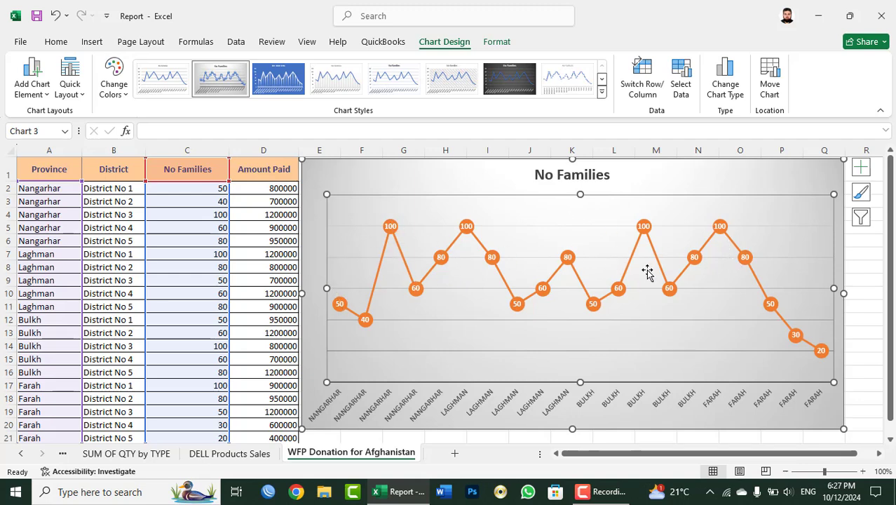
pyautogui.moveTo(629, 267)
pyautogui.click(82, 94)
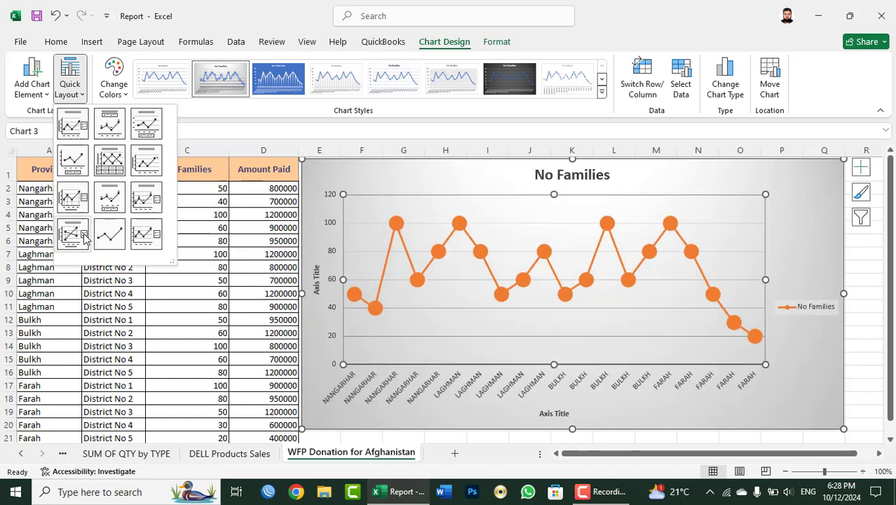
# Step: Apply Layout 1 with vertical axis title and legend, then show the Chart Elements list
pyautogui.click(73, 124)
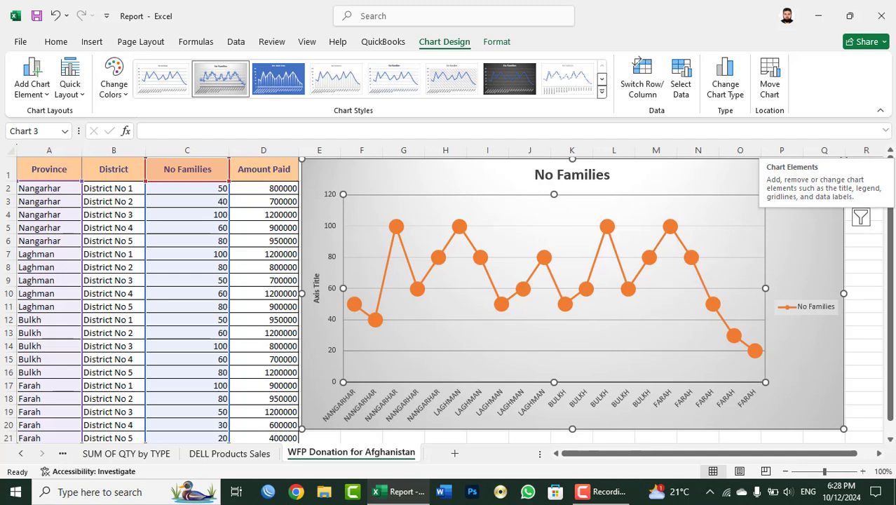
pyautogui.click(862, 171)
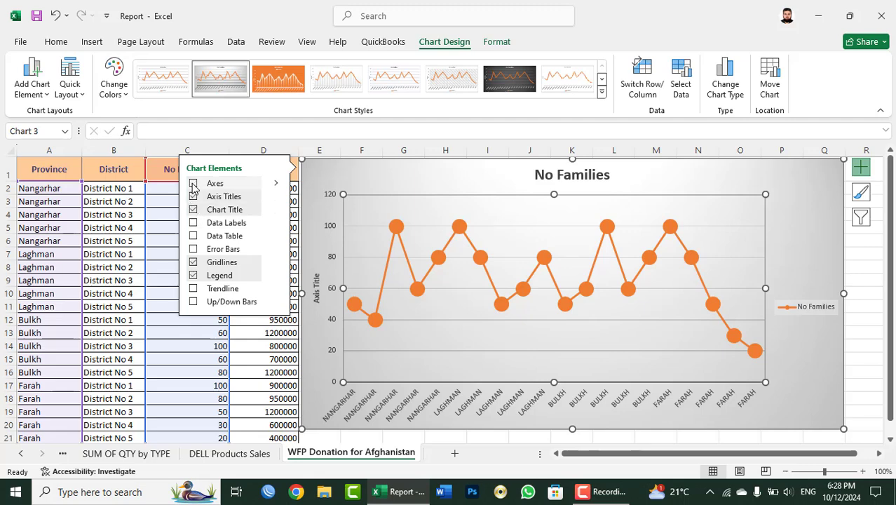
# Step: Add axis titles and data labels to the No Families chart, keeping its axes and title
pyautogui.click(193, 184)
pyautogui.click(193, 184)
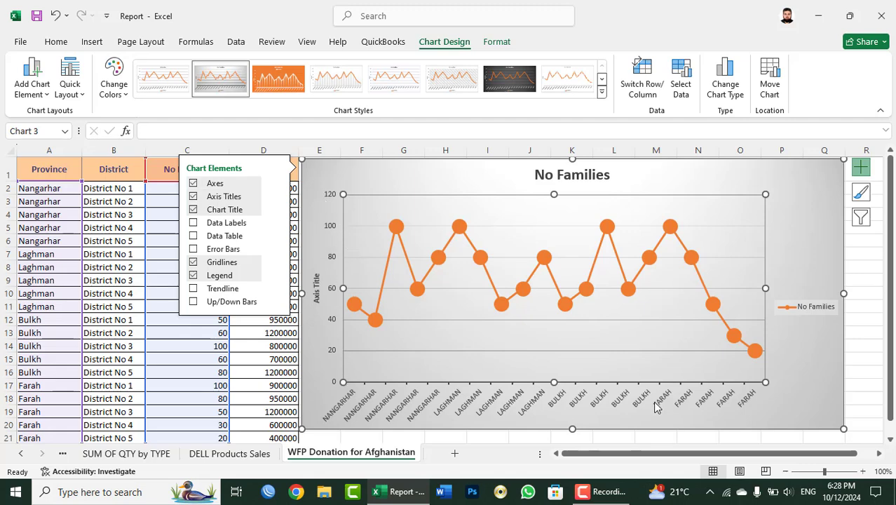
pyautogui.click(194, 184)
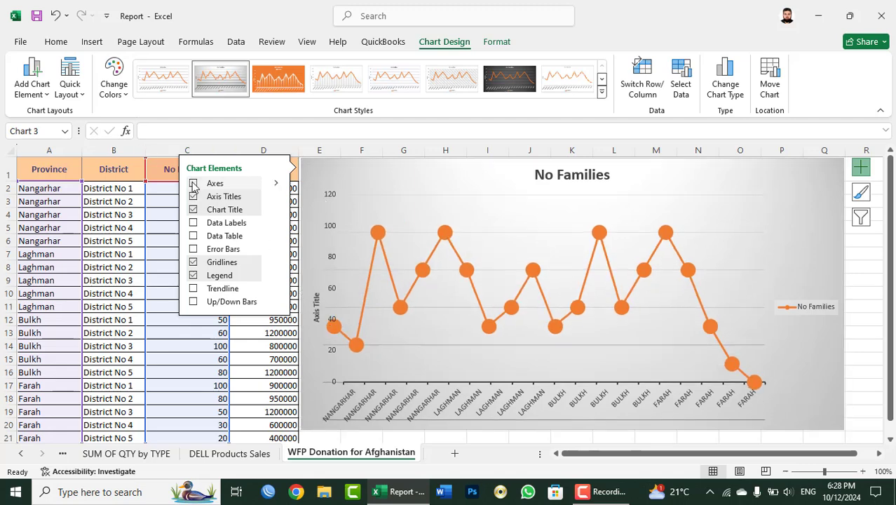
pyautogui.click(193, 183)
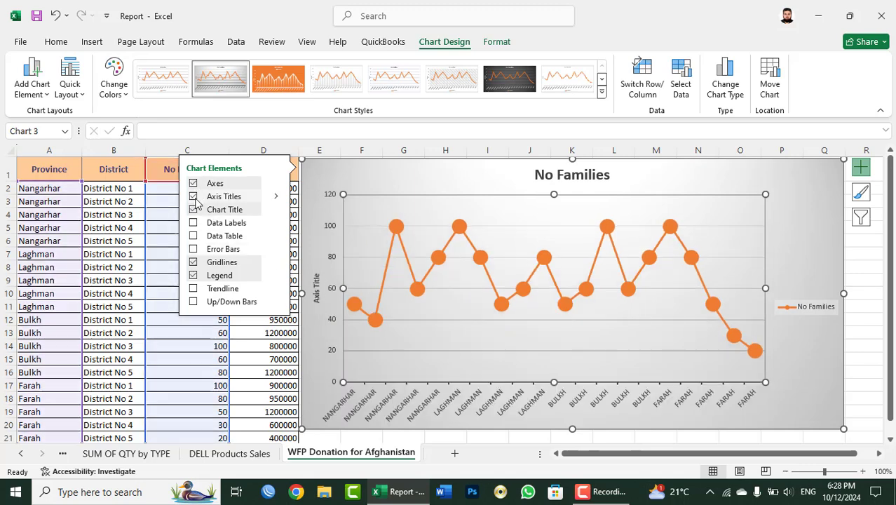
pyautogui.click(194, 197)
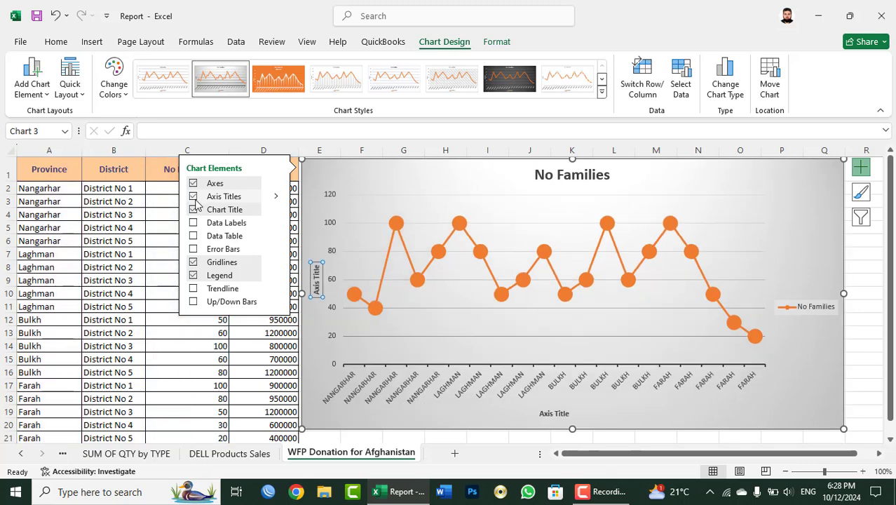
pyautogui.click(194, 209)
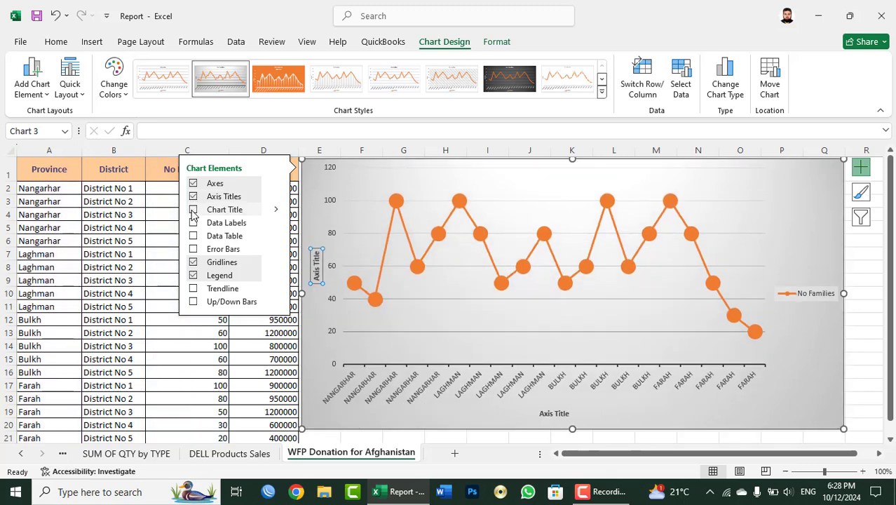
pyautogui.click(194, 210)
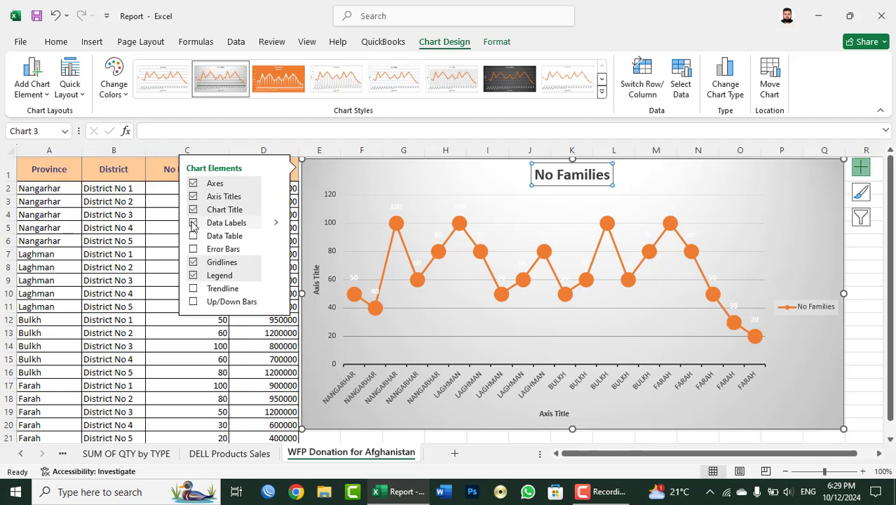
pyautogui.click(193, 223)
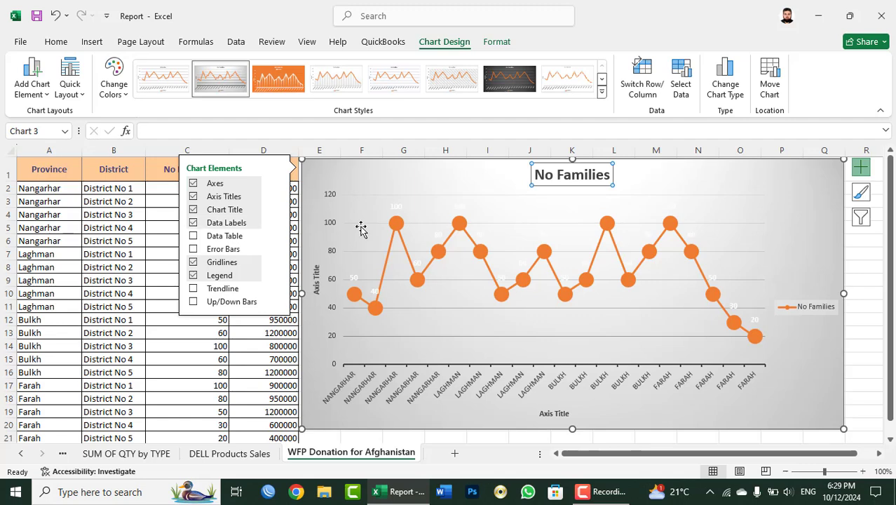
pyautogui.click(193, 223)
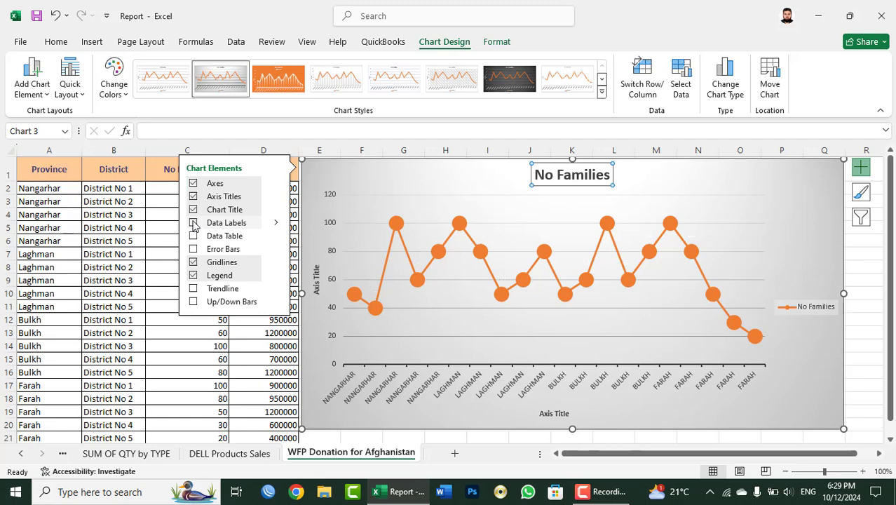
pyautogui.click(276, 223)
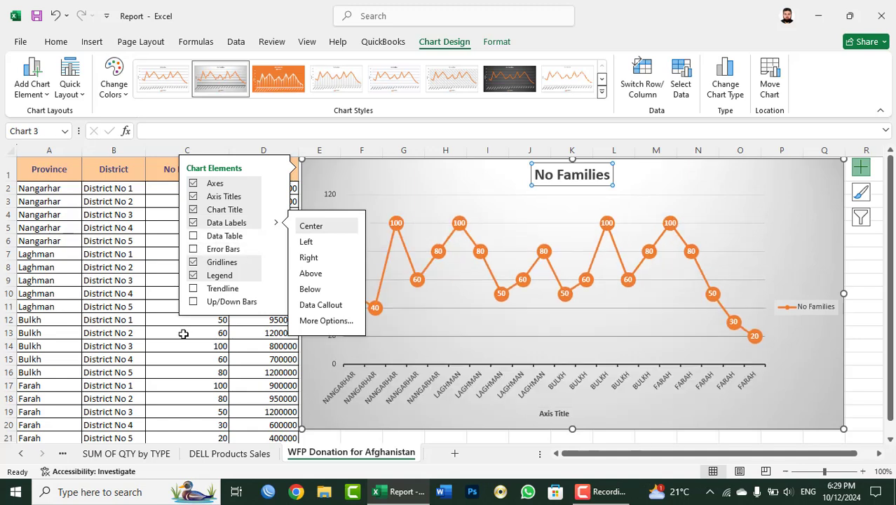
# Step: Try a data table then remove it, keeping the chart's horizontal gridlines on
pyautogui.click(193, 236)
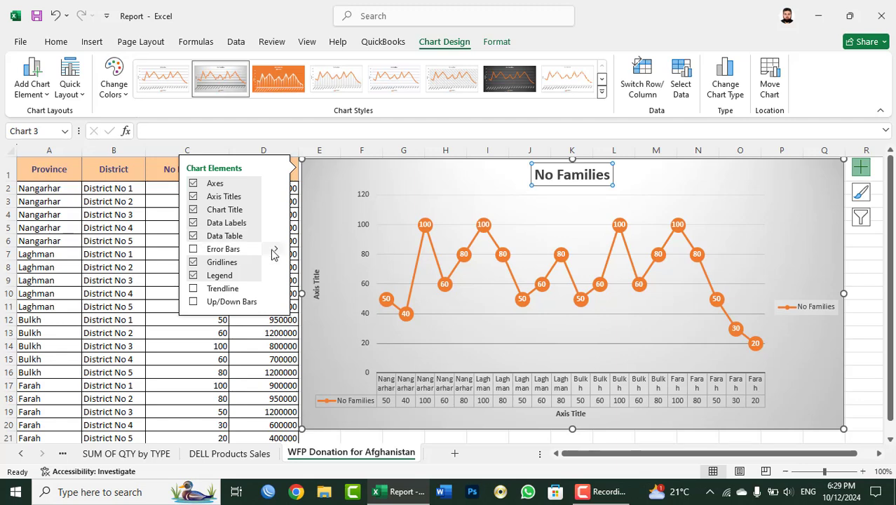
pyautogui.moveTo(278, 238)
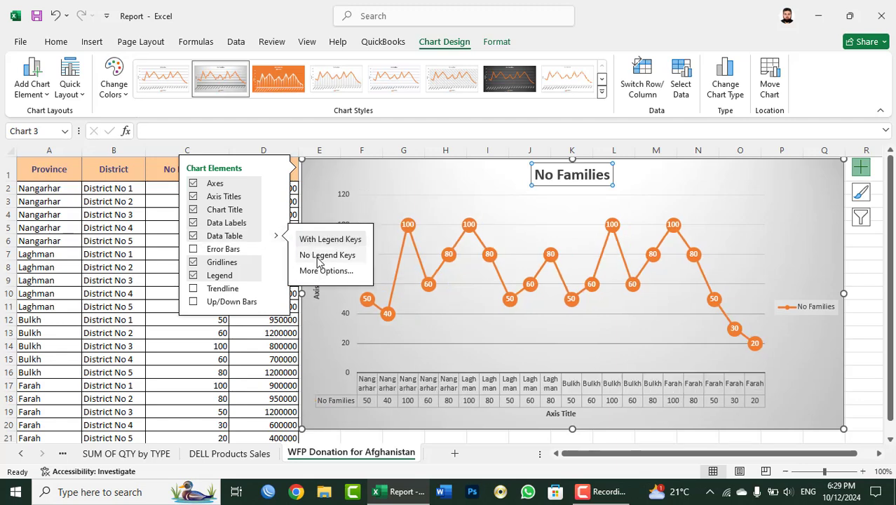
pyautogui.click(194, 236)
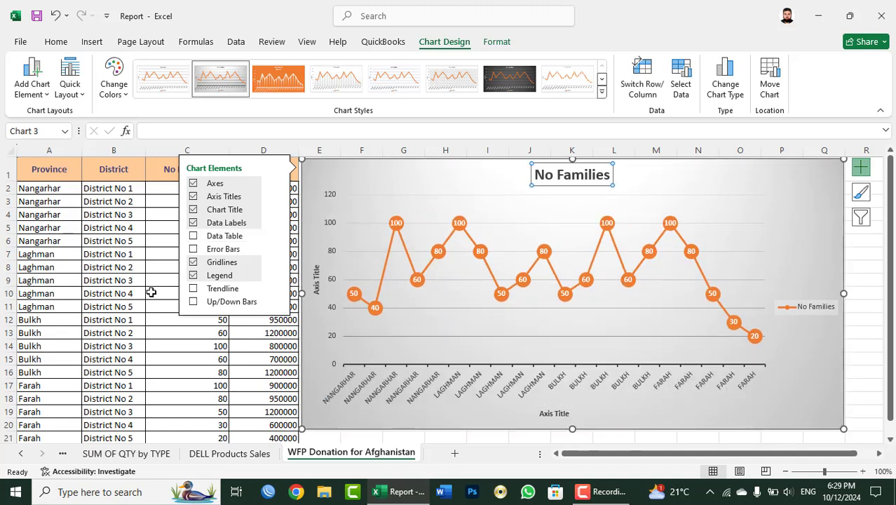
pyautogui.click(194, 249)
pyautogui.click(194, 263)
pyautogui.click(194, 264)
# Step: Remove the legend from the No Families chart and reselect the chart
pyautogui.click(194, 277)
pyautogui.click(194, 276)
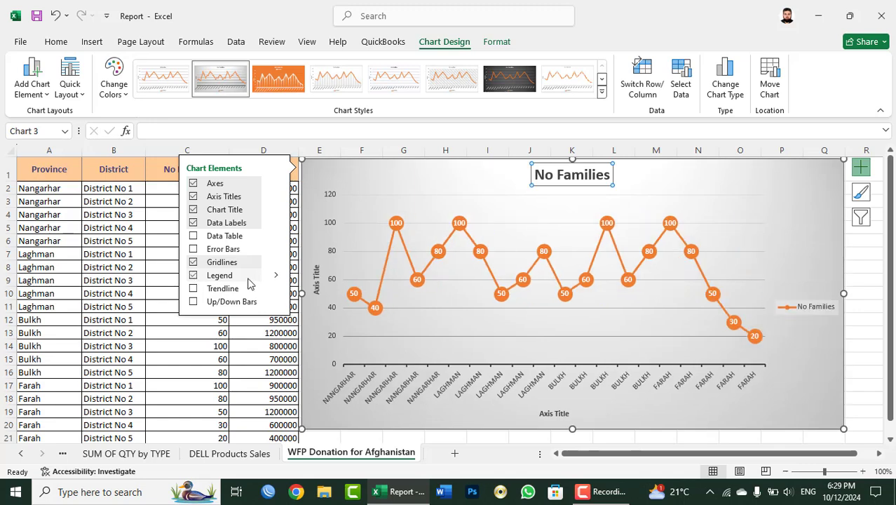
pyautogui.click(276, 277)
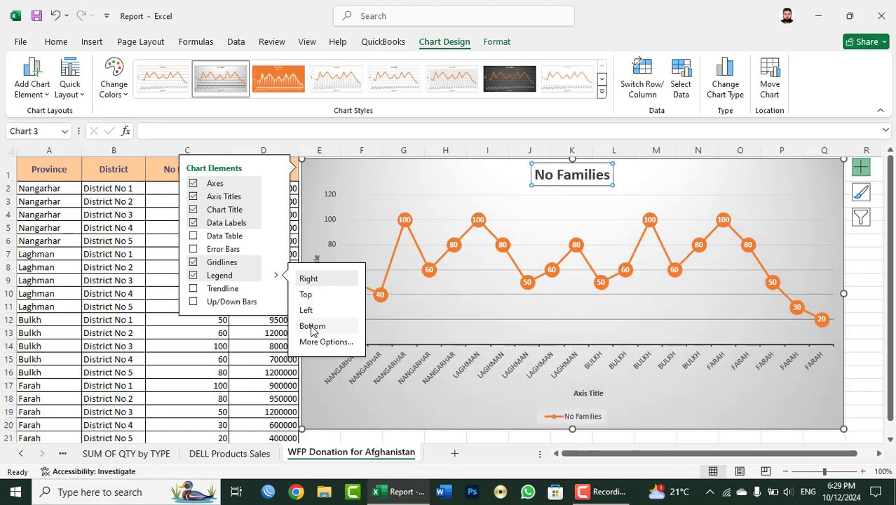
pyautogui.click(194, 275)
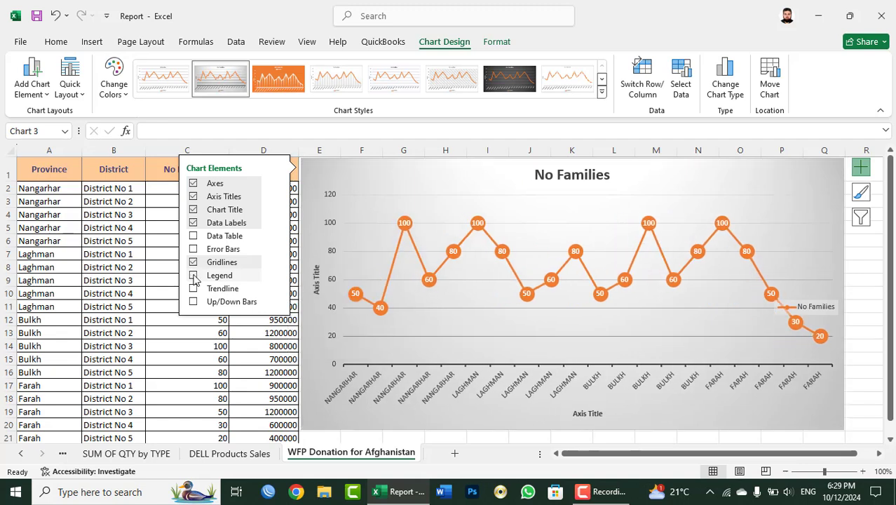
pyautogui.click(863, 255)
pyautogui.click(807, 195)
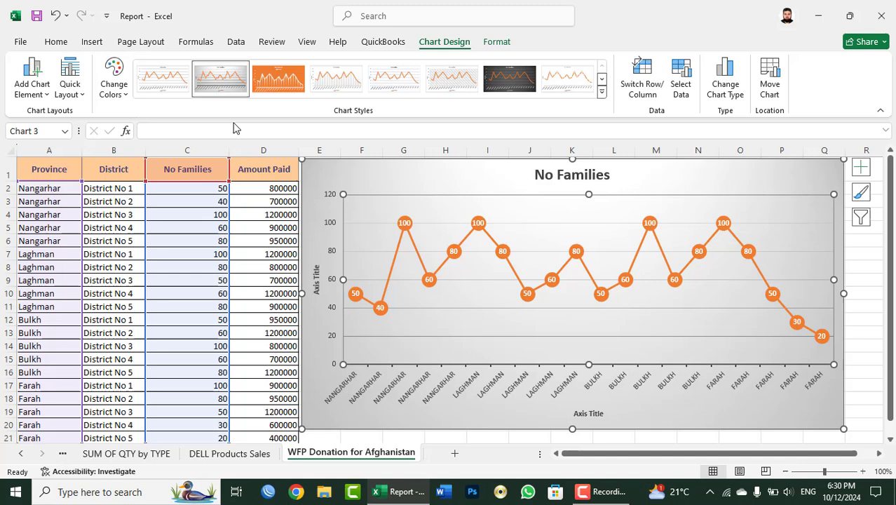
# Step: Set the No Families data labels to the Center position on each point
pyautogui.click(40, 98)
pyautogui.moveTo(46, 205)
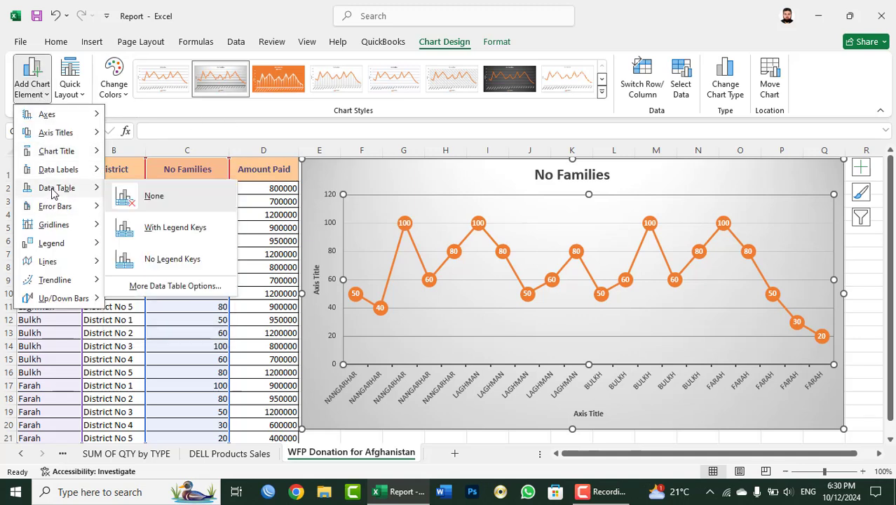
pyautogui.moveTo(58, 178)
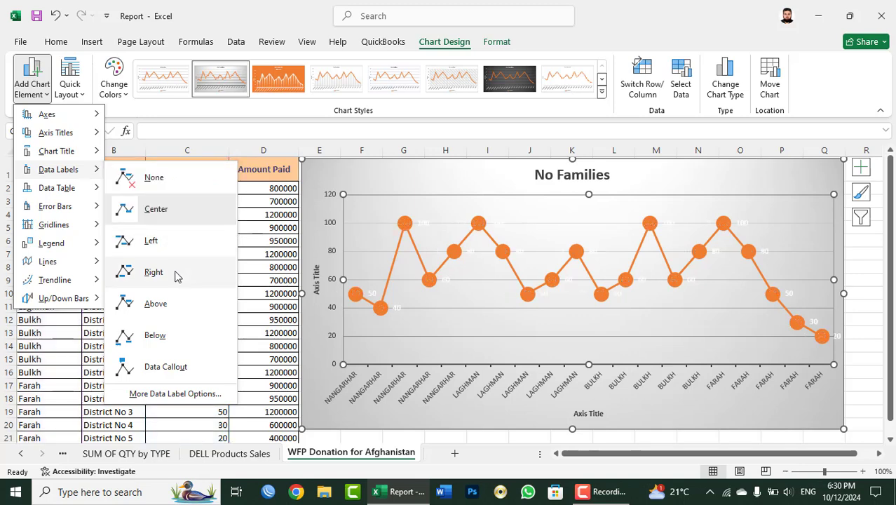
pyautogui.click(168, 210)
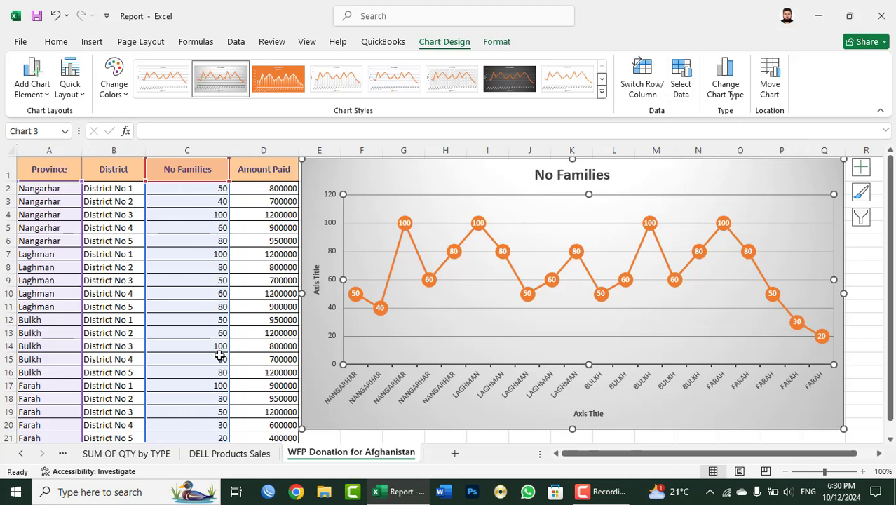
# Step: In Select Data Source, review the axis label range and cancel adding a new series
pyautogui.click(680, 90)
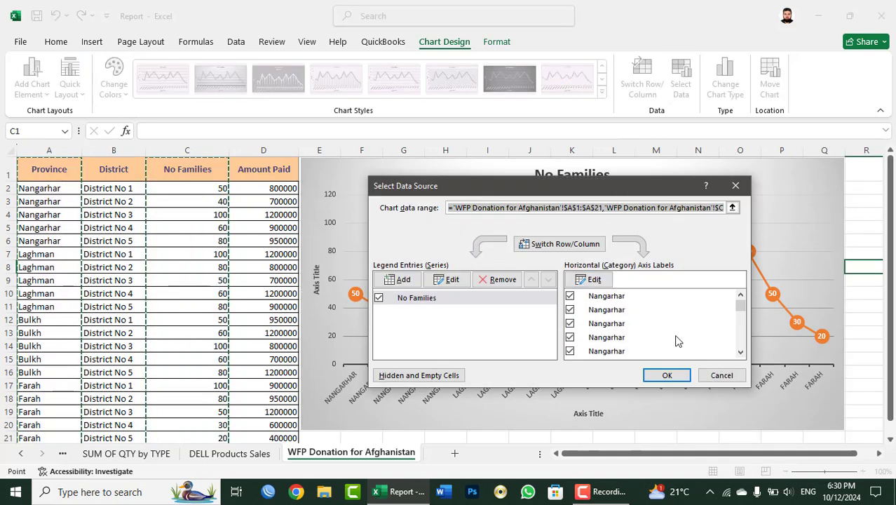
pyautogui.moveTo(740, 305)
pyautogui.mouseDown()
pyautogui.moveTo(746, 359)
pyautogui.moveTo(741, 306)
pyautogui.mouseUp()
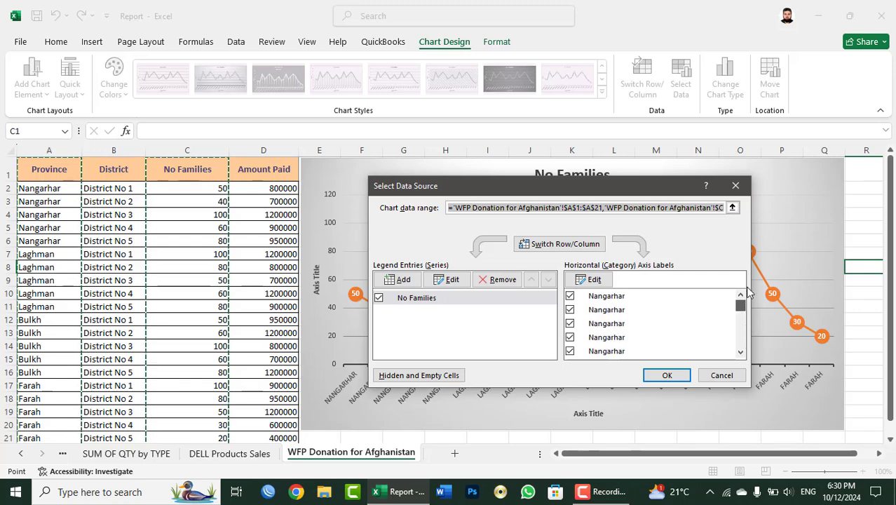
pyautogui.click(590, 280)
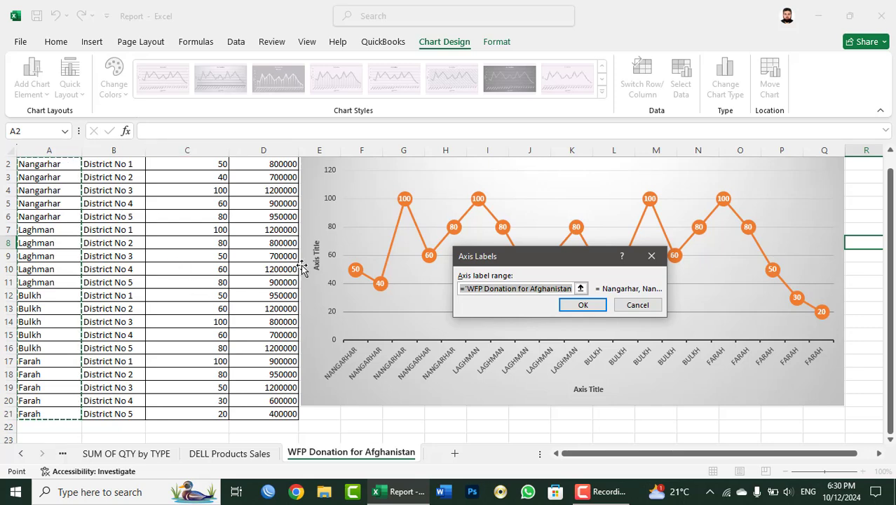
pyautogui.click(645, 307)
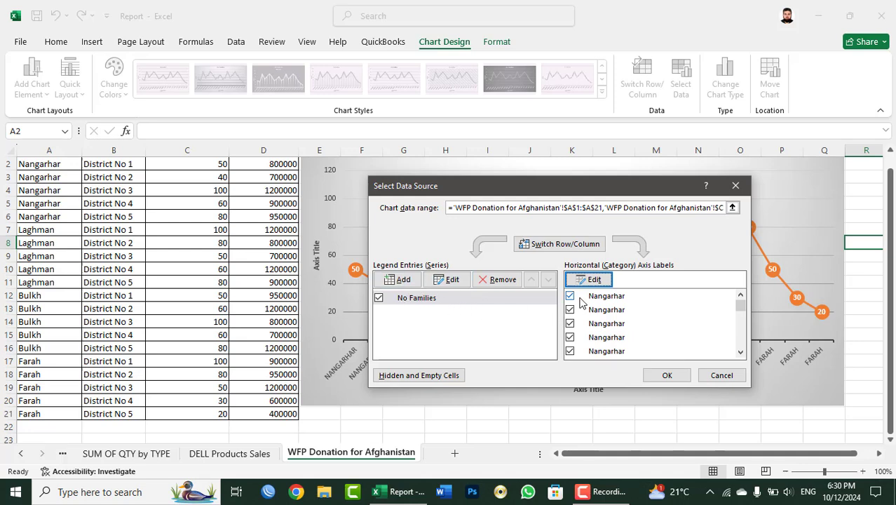
pyautogui.click(403, 281)
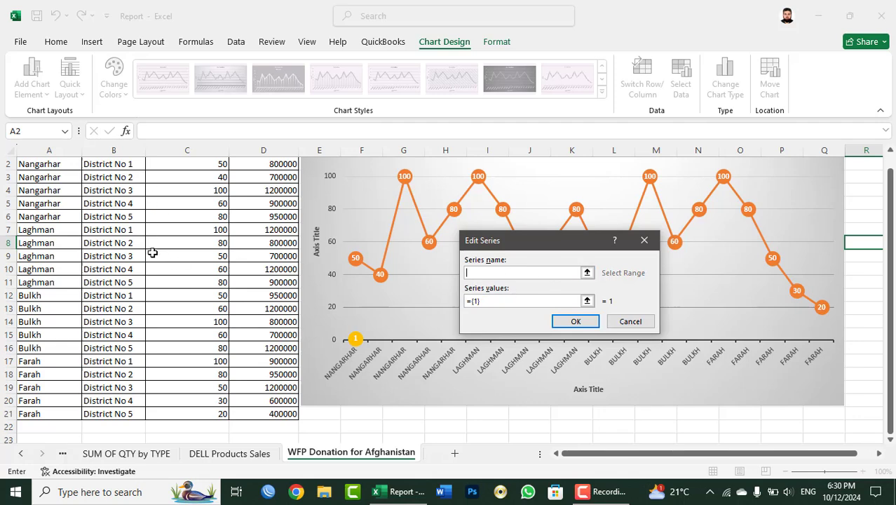
pyautogui.click(629, 322)
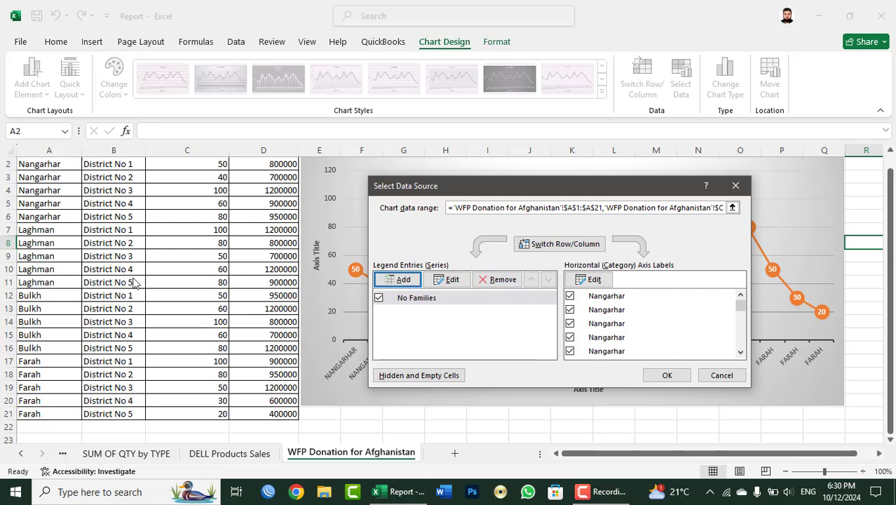
# Step: Set hidden and empty cells to show as zero and apply the change
pyautogui.click(419, 376)
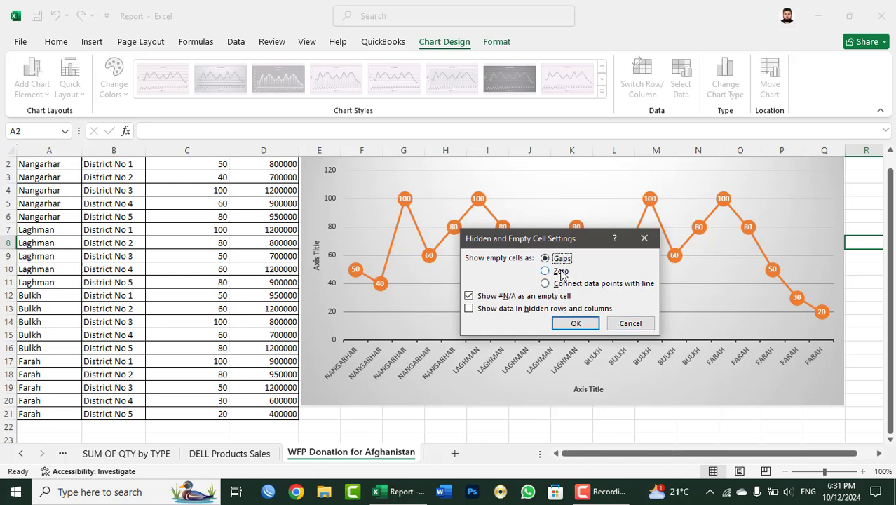
pyautogui.click(560, 271)
pyautogui.click(573, 323)
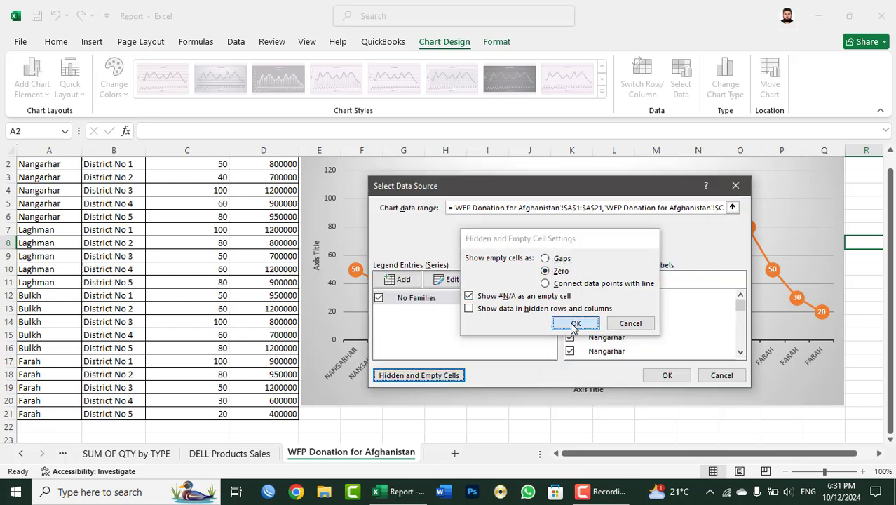
pyautogui.click(662, 374)
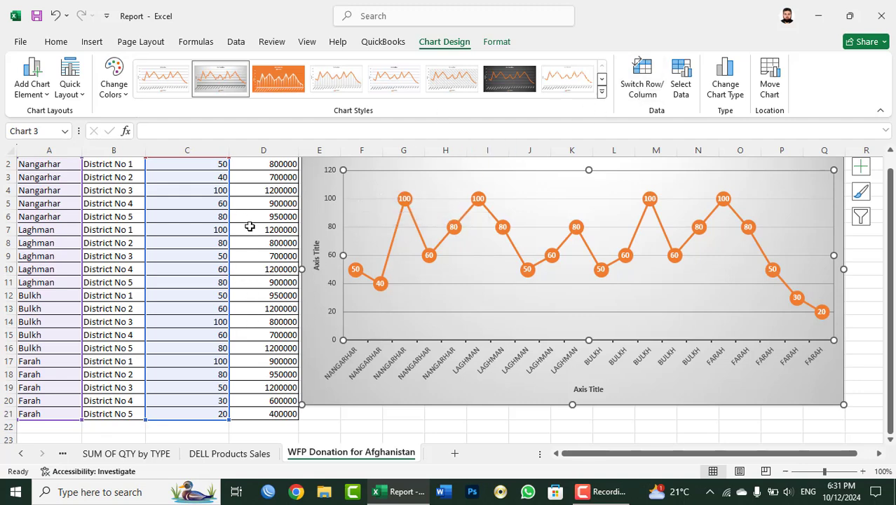
pyautogui.scroll(1, 141, 252)
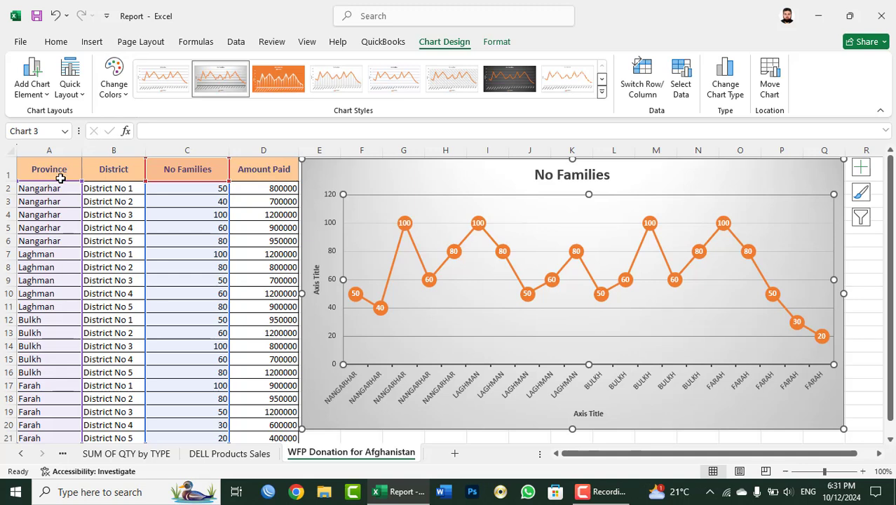
pyautogui.click(637, 90)
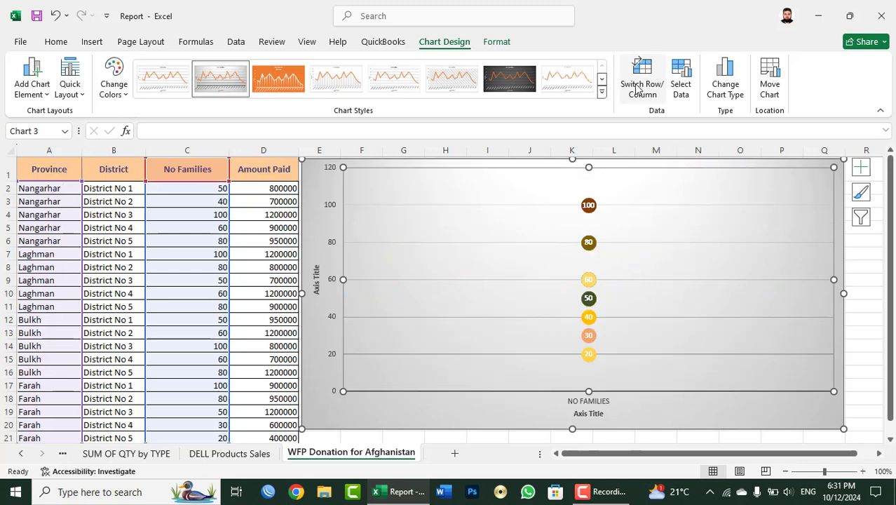
pyautogui.click(637, 87)
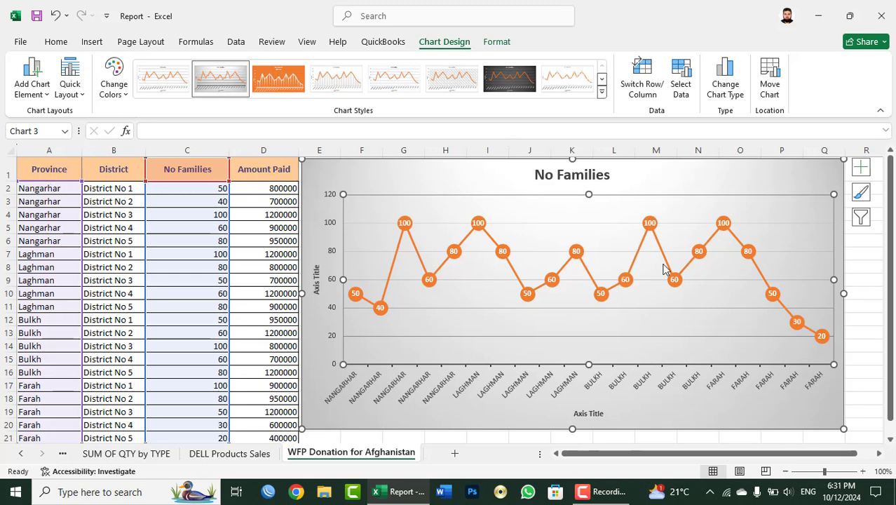
pyautogui.click(640, 89)
pyautogui.click(640, 89)
pyautogui.click(642, 88)
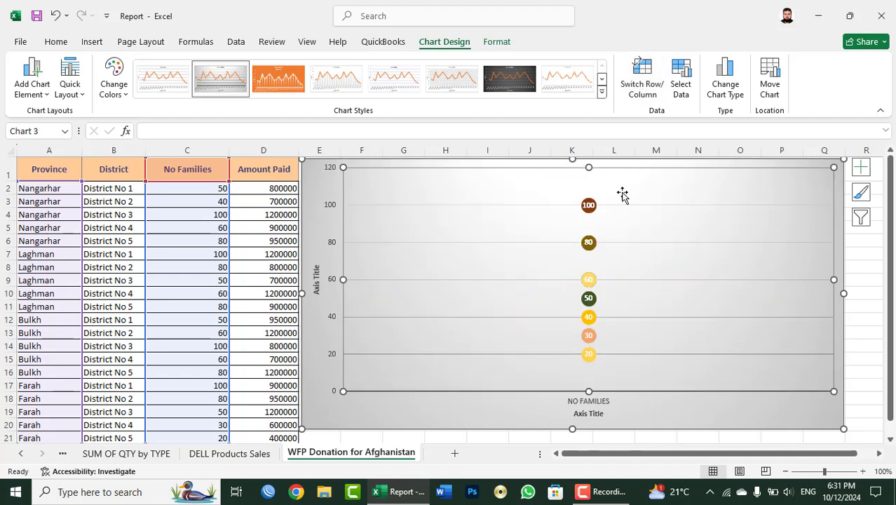
pyautogui.click(640, 77)
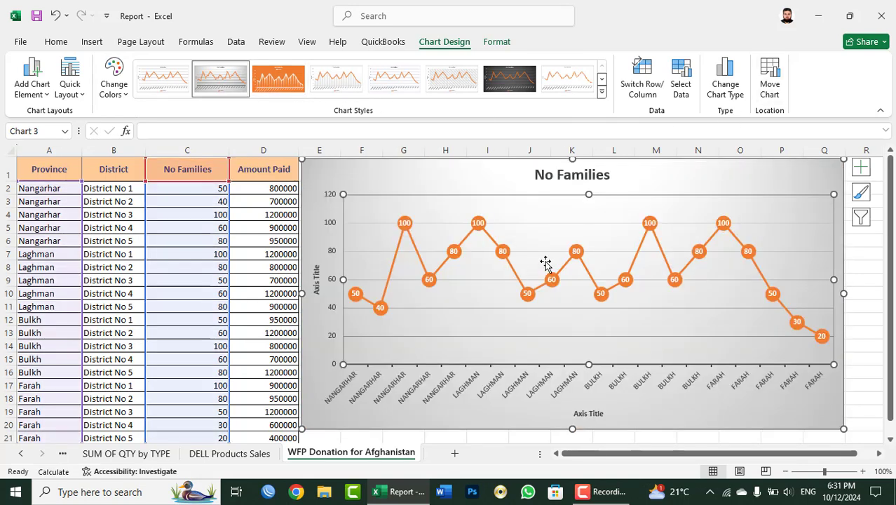
# Step: Change the No Families chart type to a 3-D Pie
pyautogui.click(725, 80)
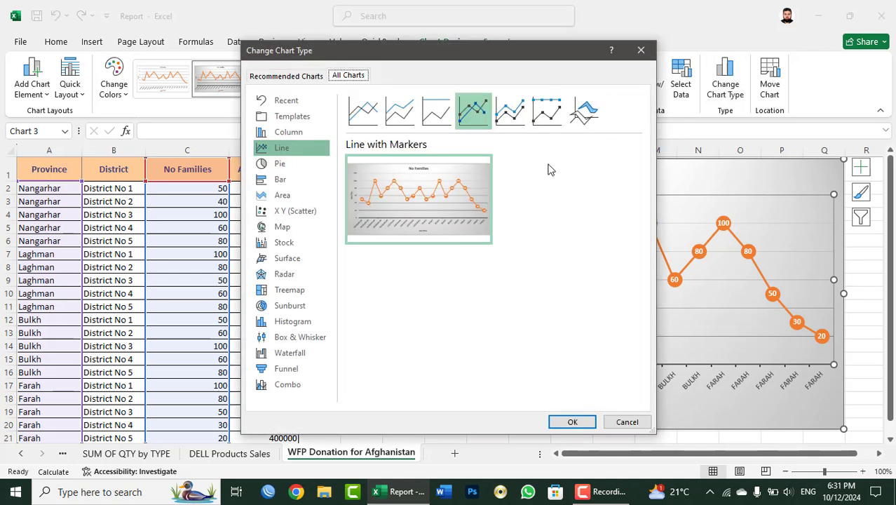
pyautogui.click(283, 167)
pyautogui.click(401, 114)
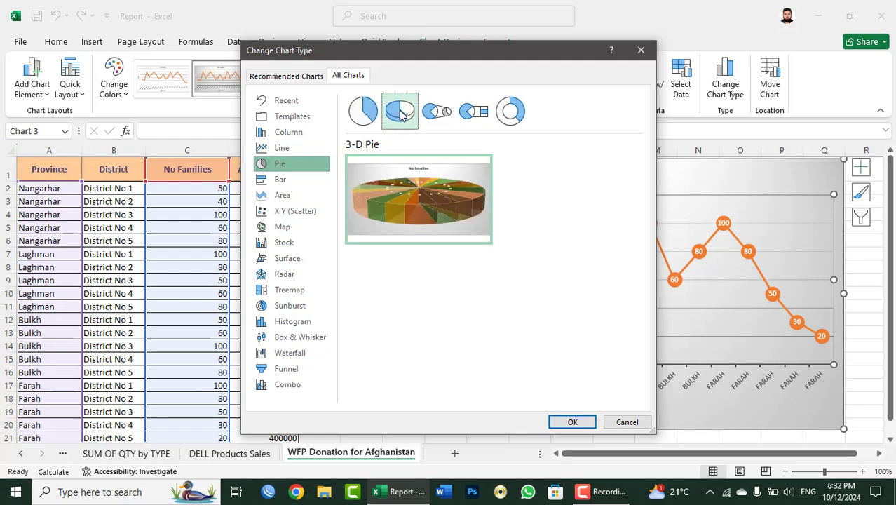
pyautogui.click(572, 422)
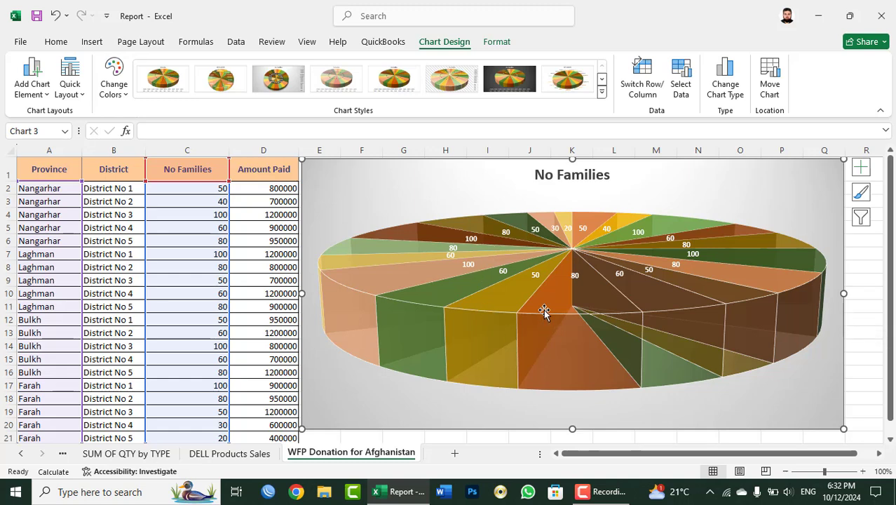
# Step: Add a legend listing the provinces to the pie chart
pyautogui.click(861, 171)
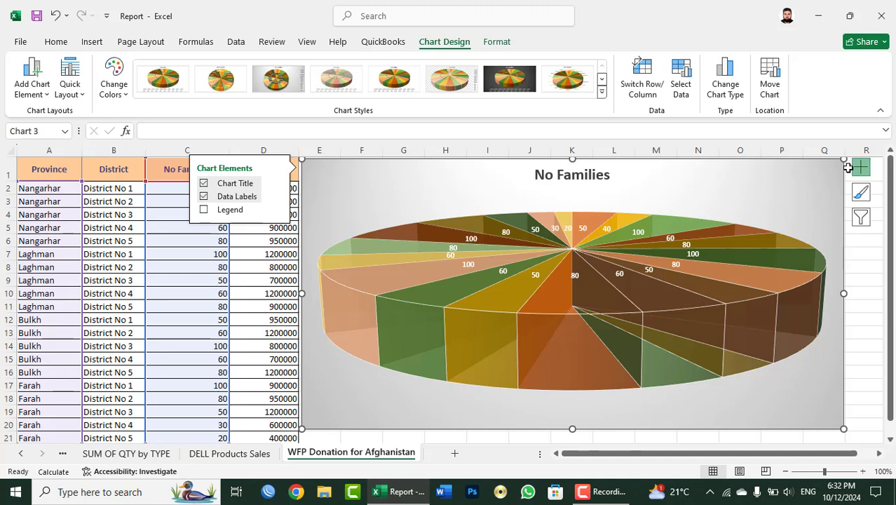
pyautogui.click(202, 211)
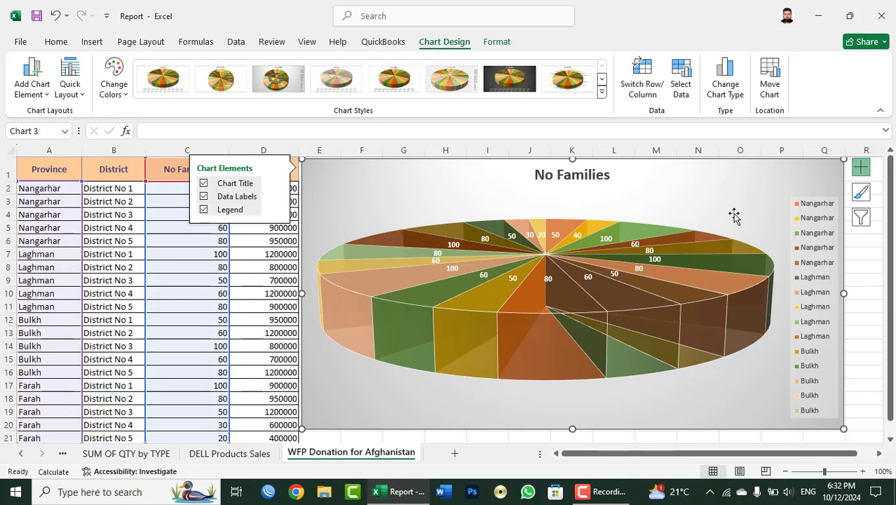
pyautogui.click(863, 267)
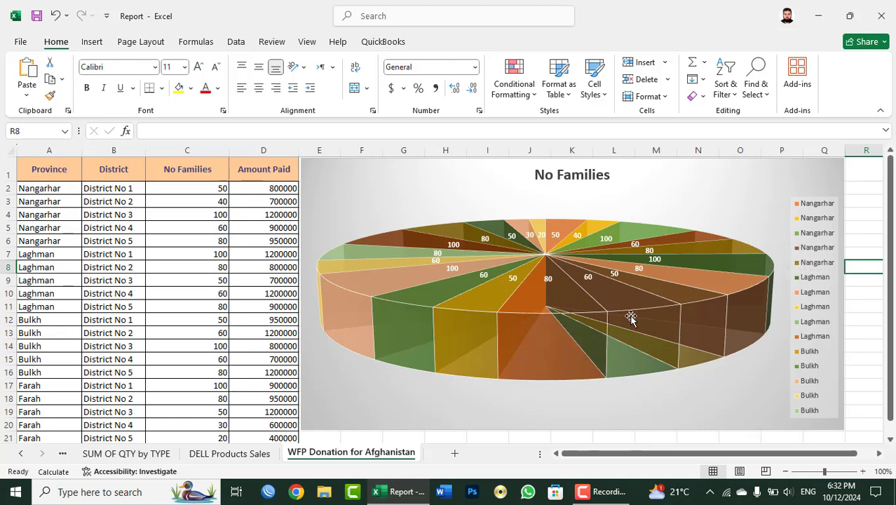
# Step: Preview the chart styles without applying one, then resize the 3-D pie from its bottom edge
pyautogui.click(753, 189)
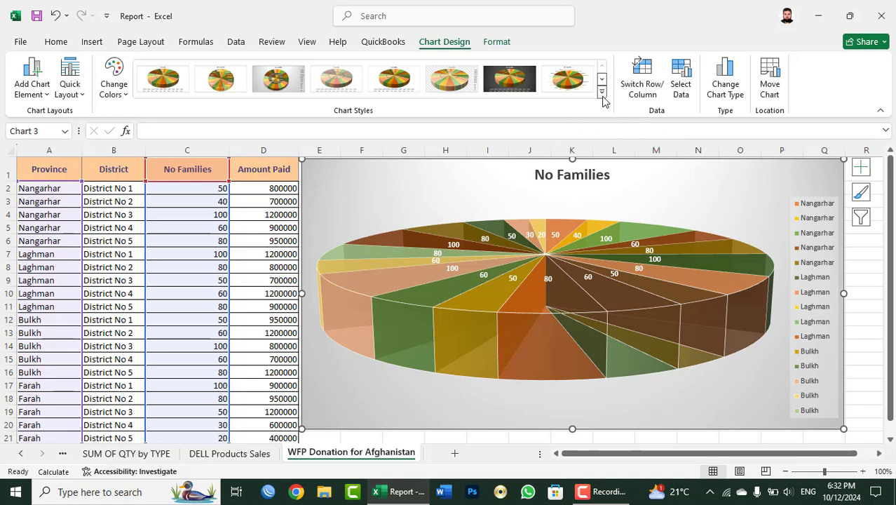
pyautogui.click(603, 96)
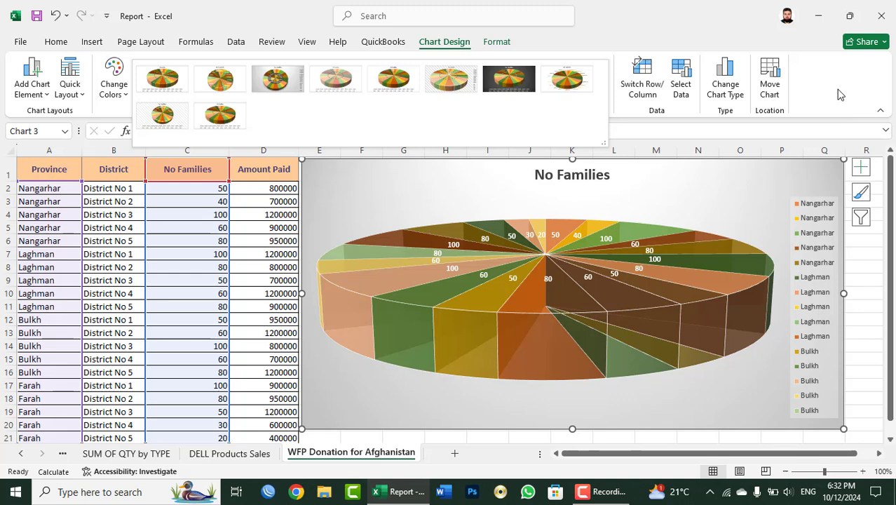
pyautogui.click(840, 95)
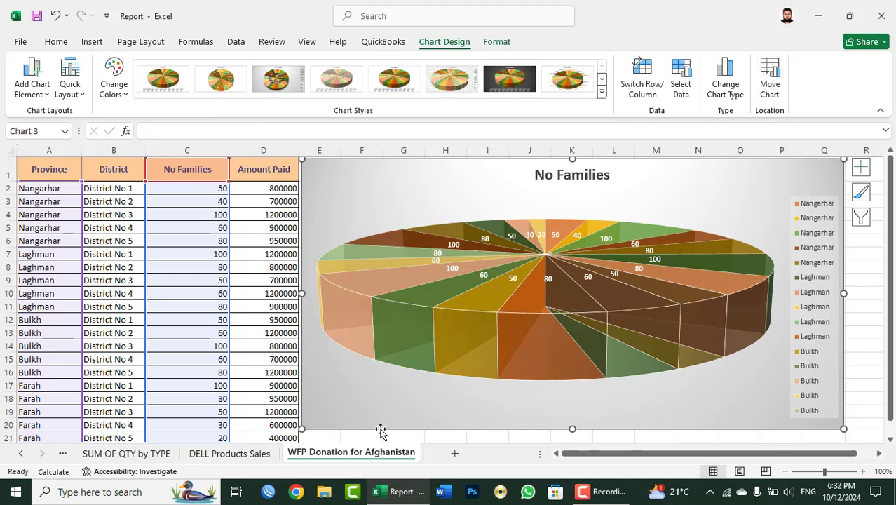
pyautogui.moveTo(572, 427); pyautogui.dragTo(568, 391)
pyautogui.scroll(1, 703, 295)
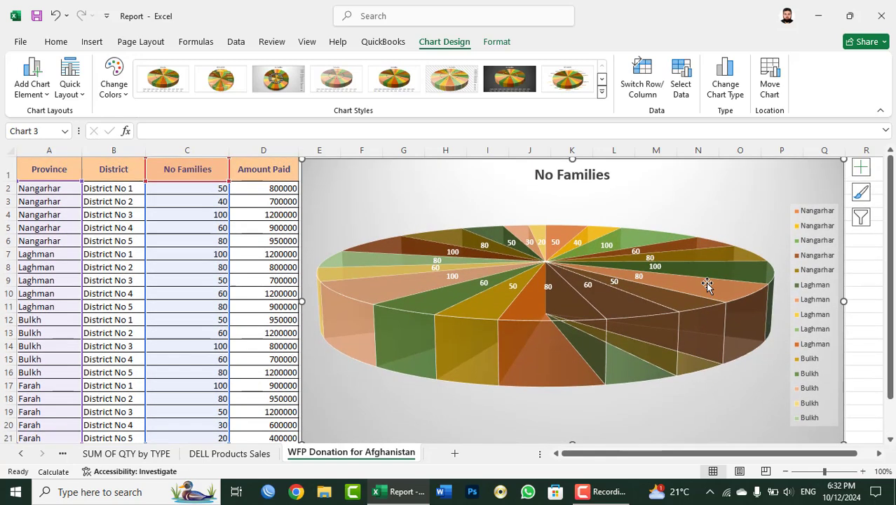
# Step: Move the No Families pie chart onto a new sheet named Chart1
pyautogui.click(770, 78)
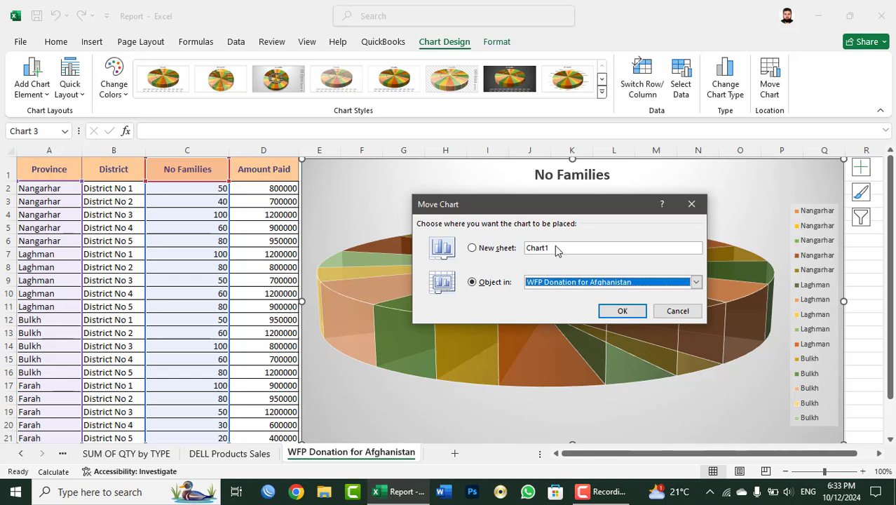
pyautogui.click(483, 252)
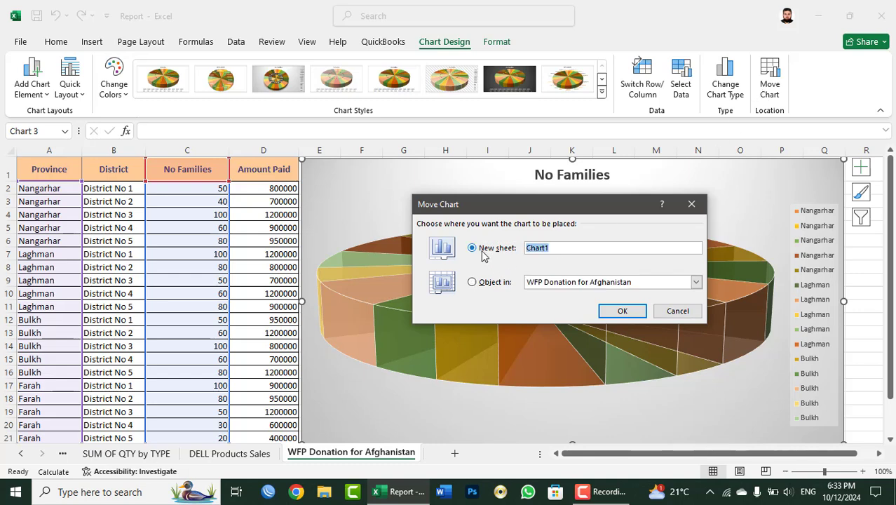
pyautogui.click(489, 288)
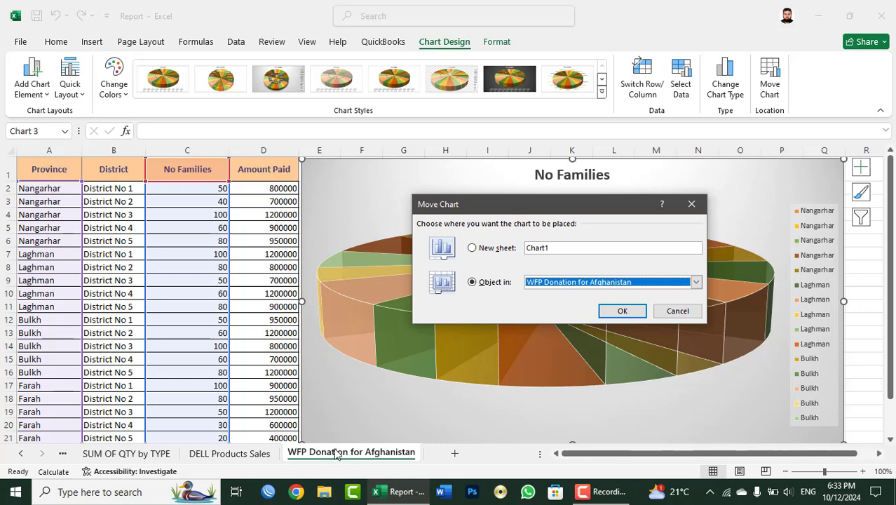
pyautogui.click(496, 248)
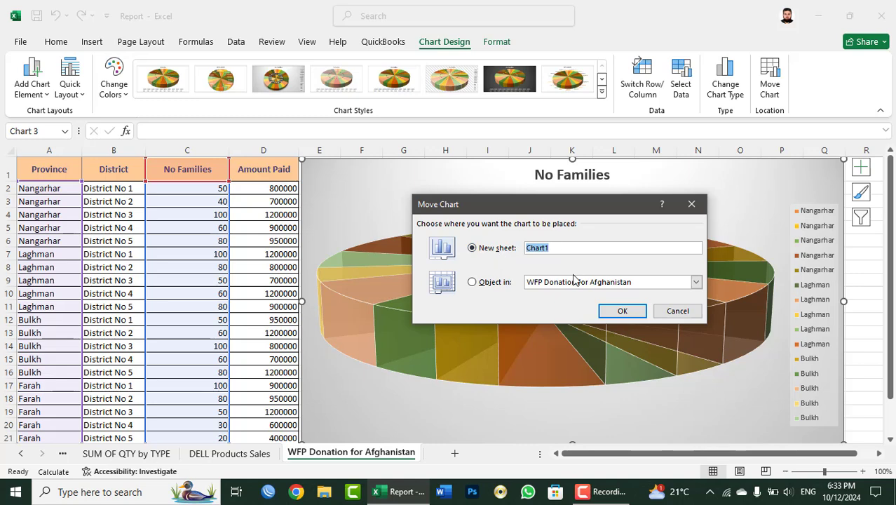
pyautogui.click(623, 313)
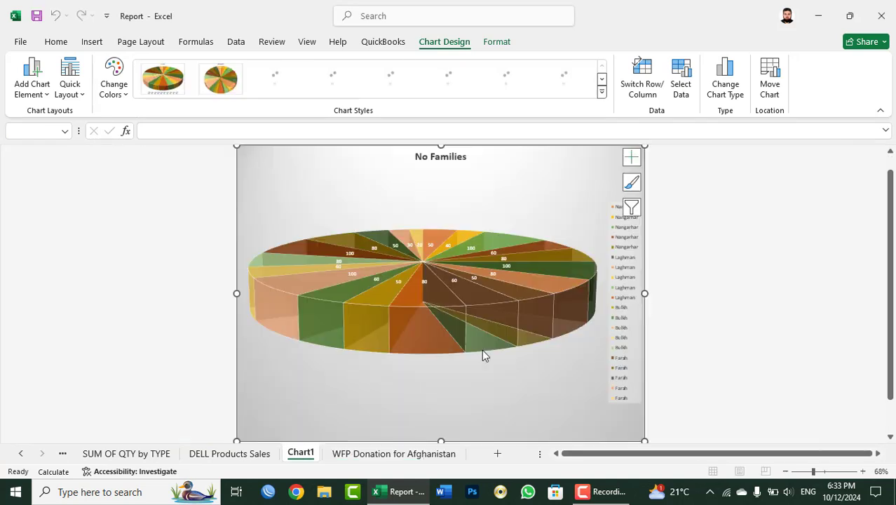
# Step: Delete the Chart1 sheet permanently
pyautogui.moveTo(482, 349)
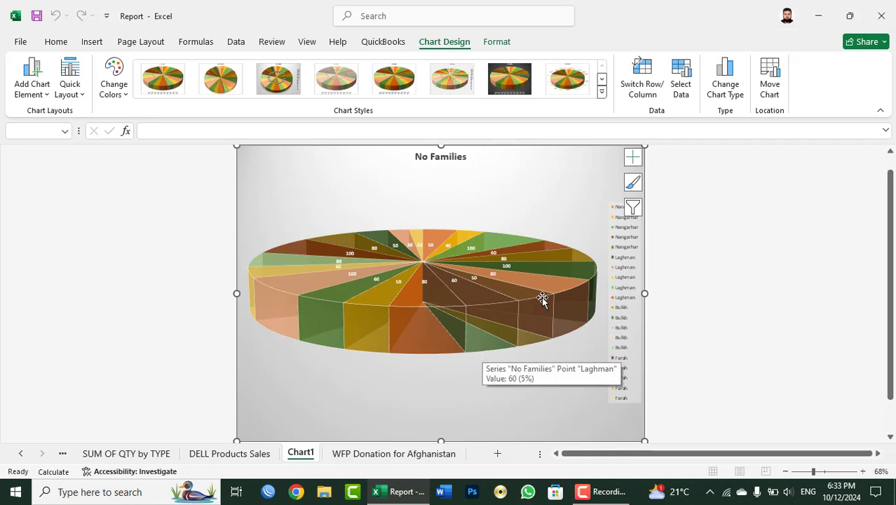
pyautogui.rightClick(291, 455)
pyautogui.click(342, 291)
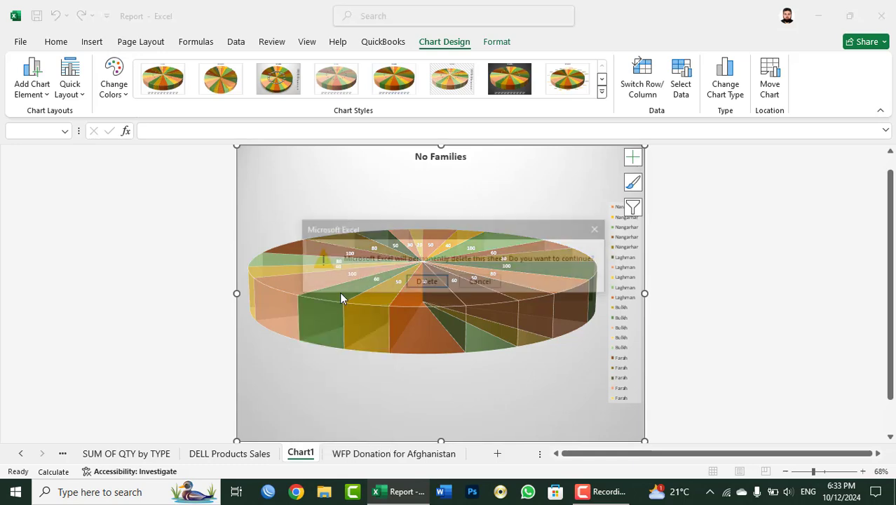
pyautogui.click(432, 283)
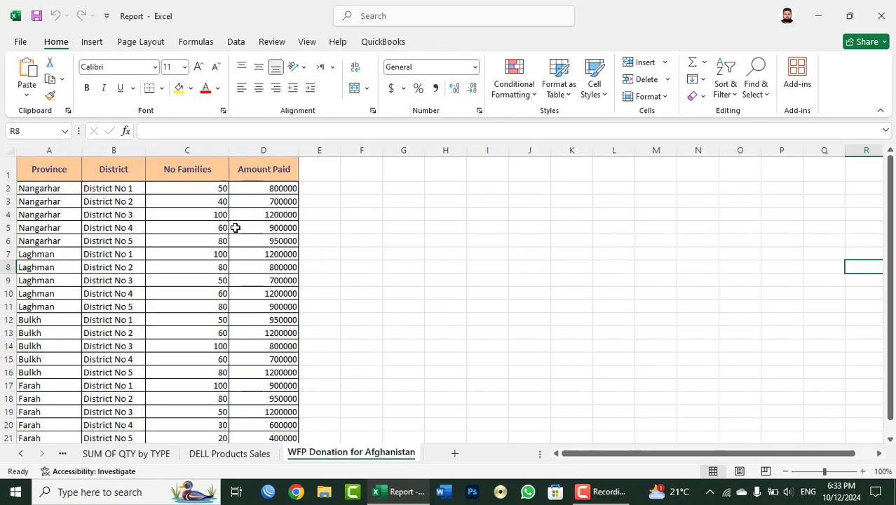
# Step: Browse the Insert tab's Maps and PivotChart options without inserting anything
pyautogui.click(241, 201)
pyautogui.click(92, 42)
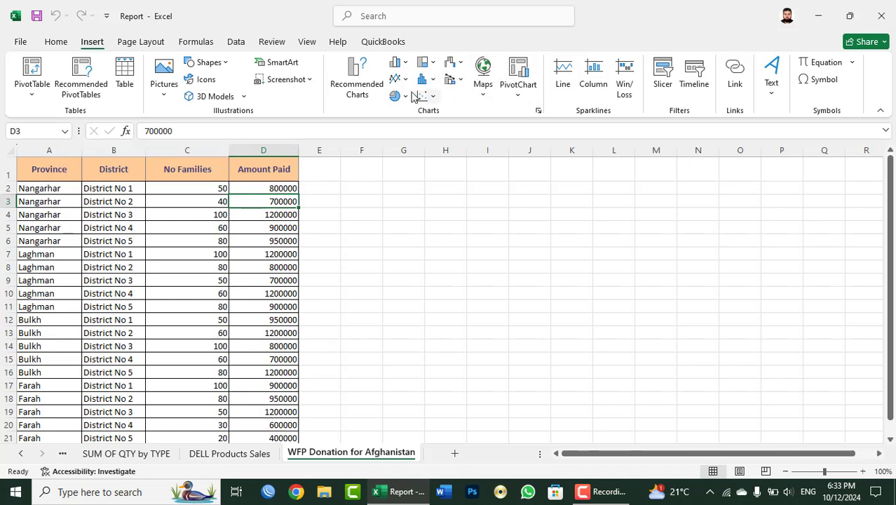
pyautogui.click(484, 98)
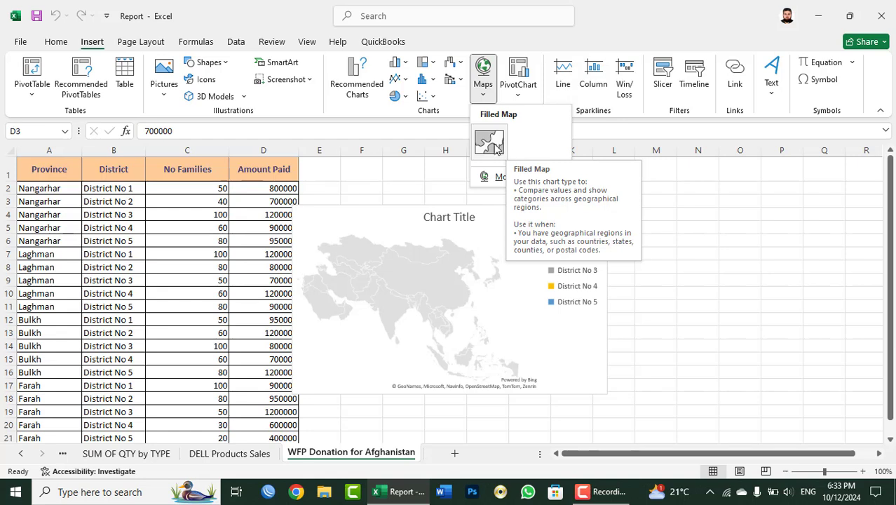
pyautogui.click(518, 100)
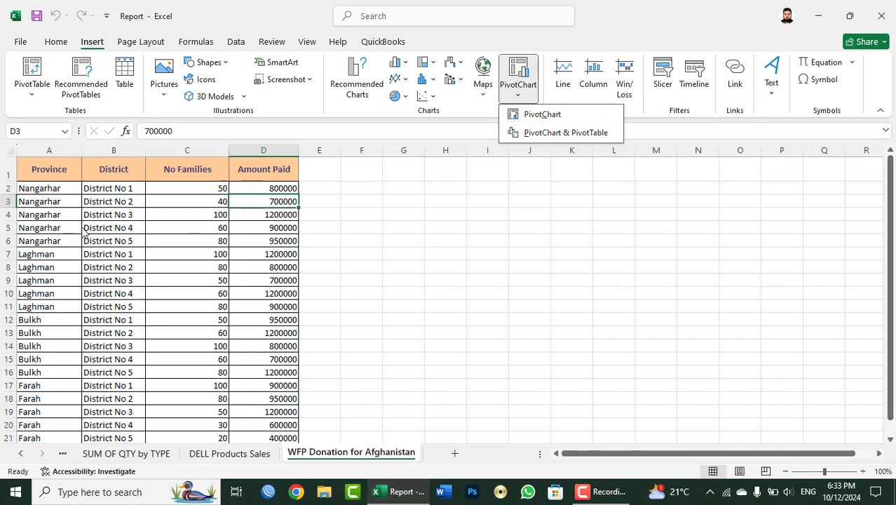
pyautogui.press('Escape')
# Step: Select the donation table range A1:D21, from the Province header down
pyautogui.moveTo(70, 172); pyautogui.dragTo(281, 320)
pyautogui.moveTo(283, 379); pyautogui.dragTo(266, 384)
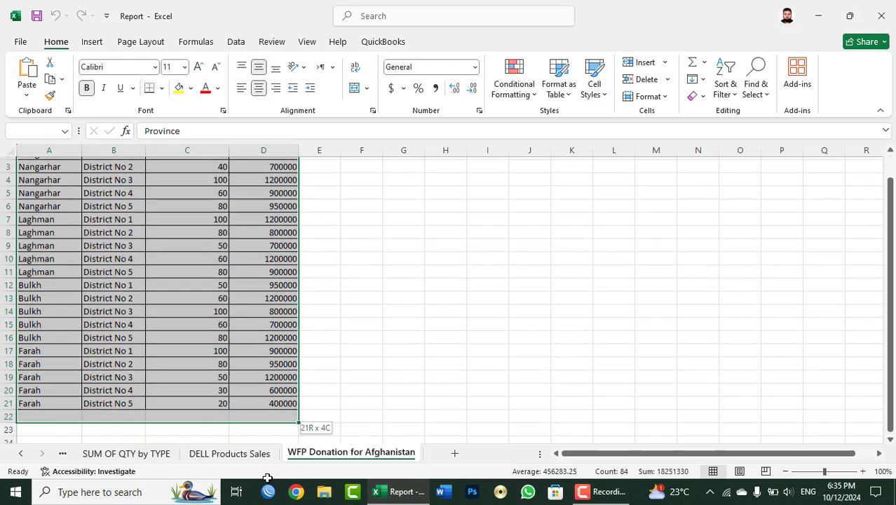
pyautogui.scroll(1, 194, 299)
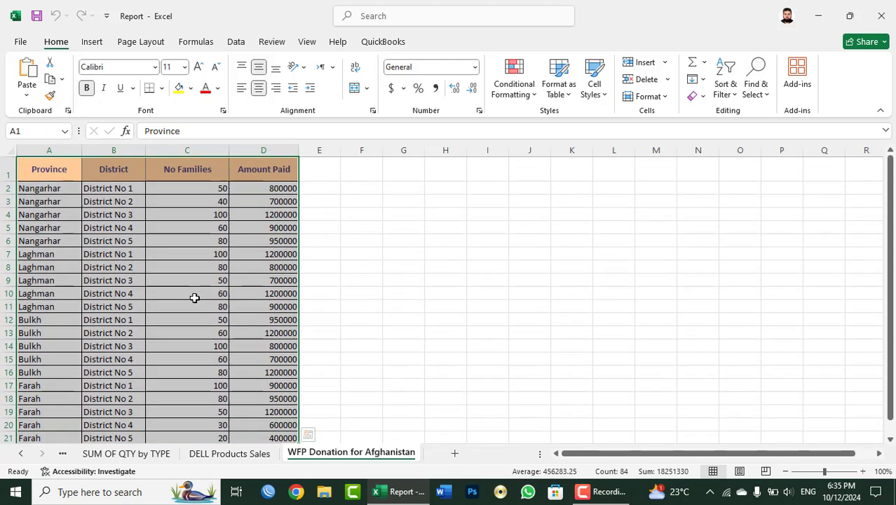
pyautogui.click(92, 42)
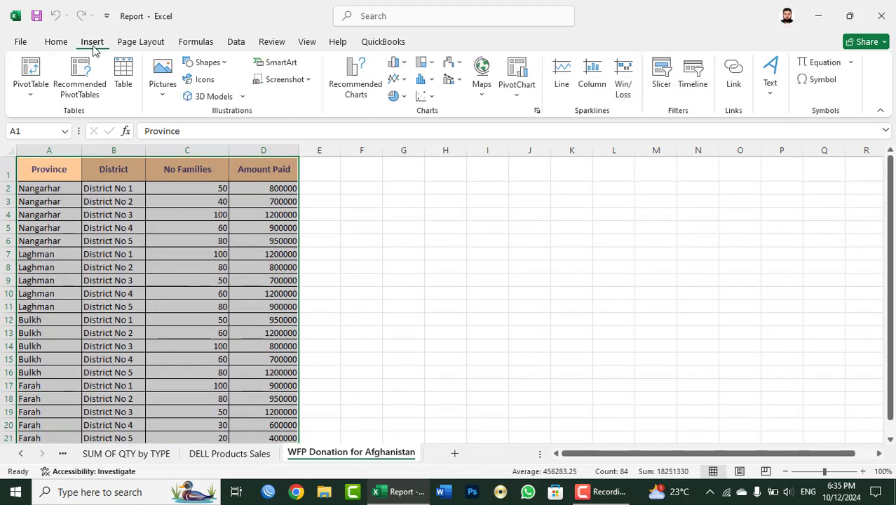
# Step: Insert a PivotChart from the table on a new worksheet
pyautogui.click(518, 95)
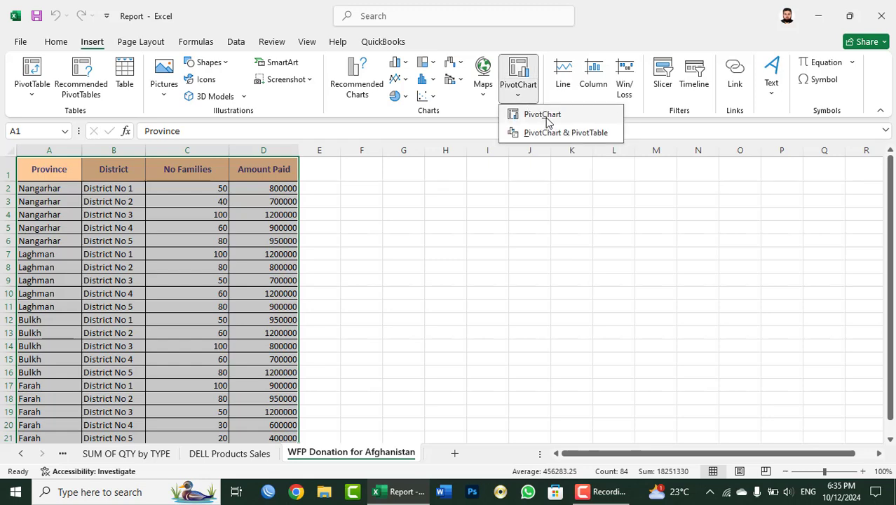
pyautogui.click(543, 116)
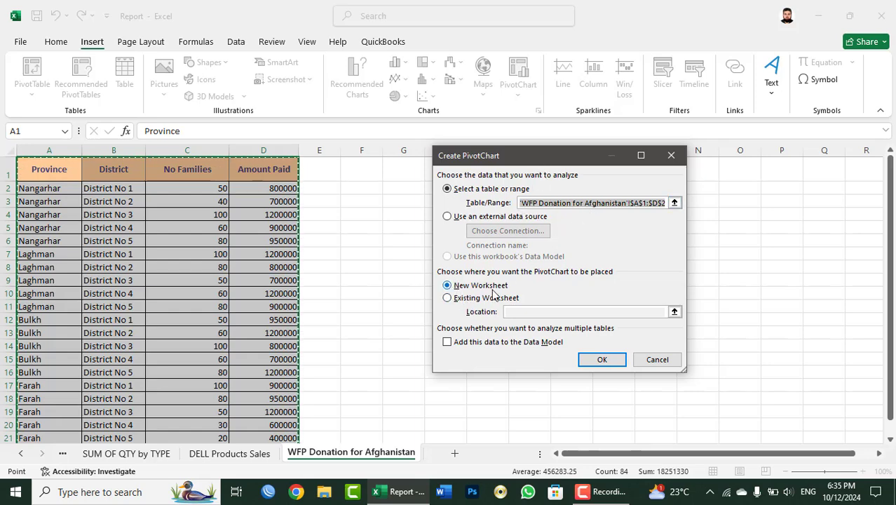
pyautogui.click(600, 360)
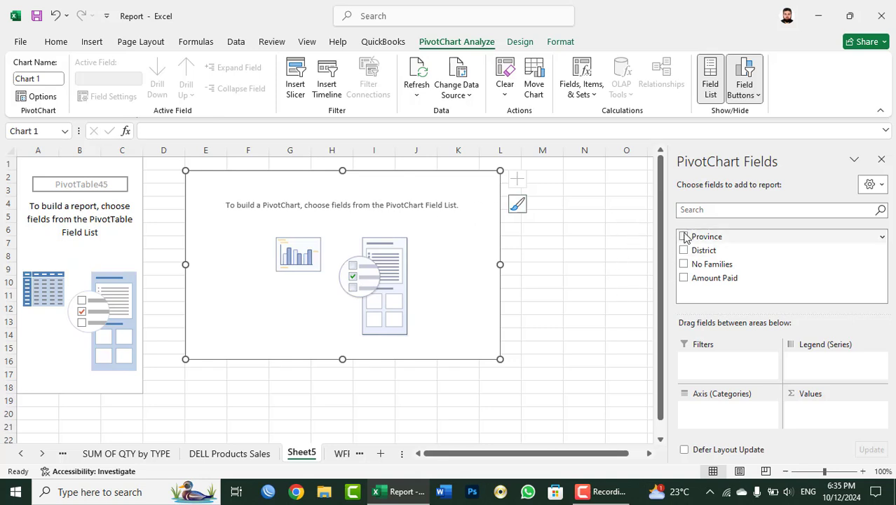
# Step: Add Province, No Families and Amount Paid as PivotChart fields
pyautogui.click(684, 237)
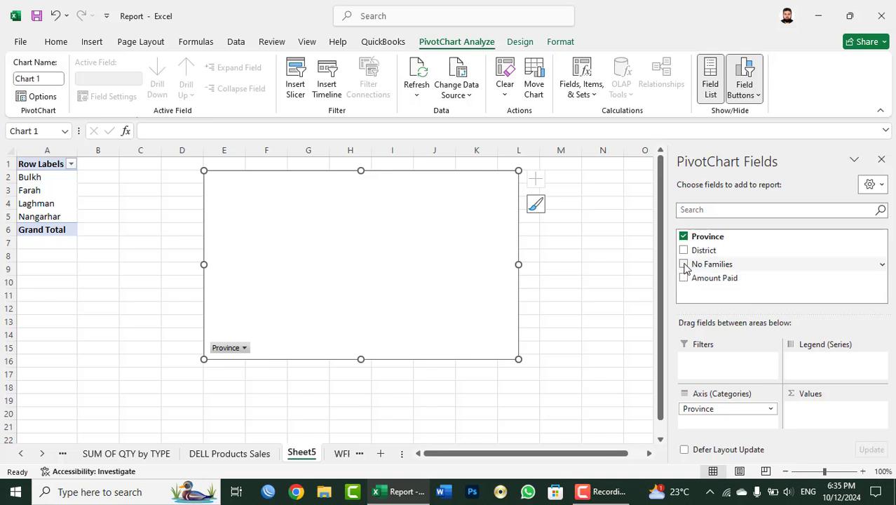
pyautogui.click(683, 265)
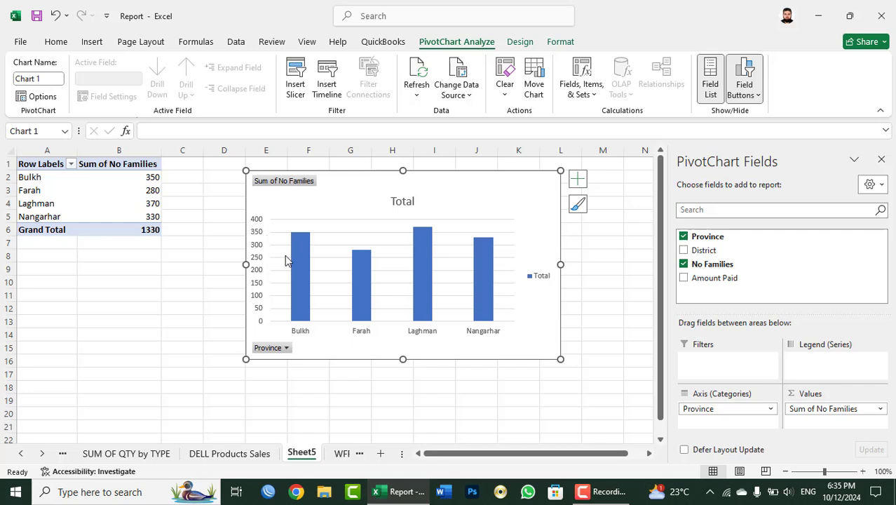
pyautogui.click(684, 278)
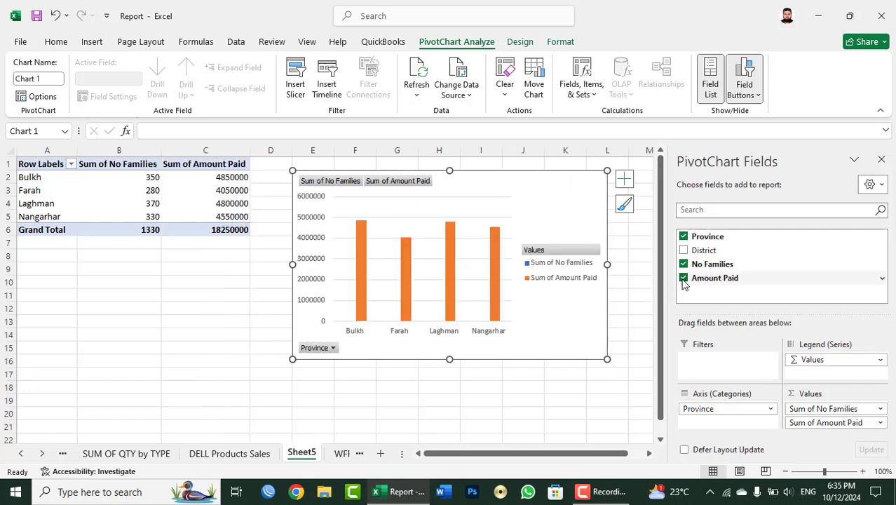
pyautogui.click(332, 349)
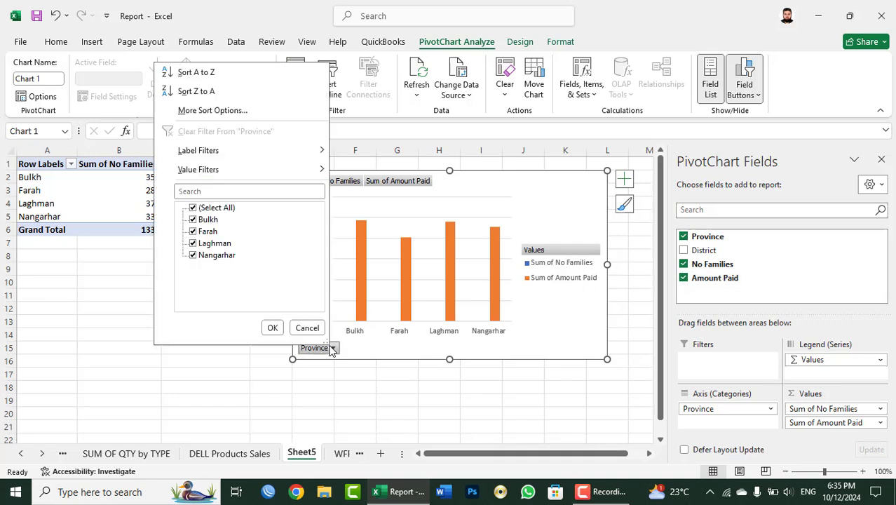
# Step: Limit the PivotChart's Province filter to Bulkh only, showing 350 families and 4850000 paid
pyautogui.click(194, 208)
pyautogui.click(194, 219)
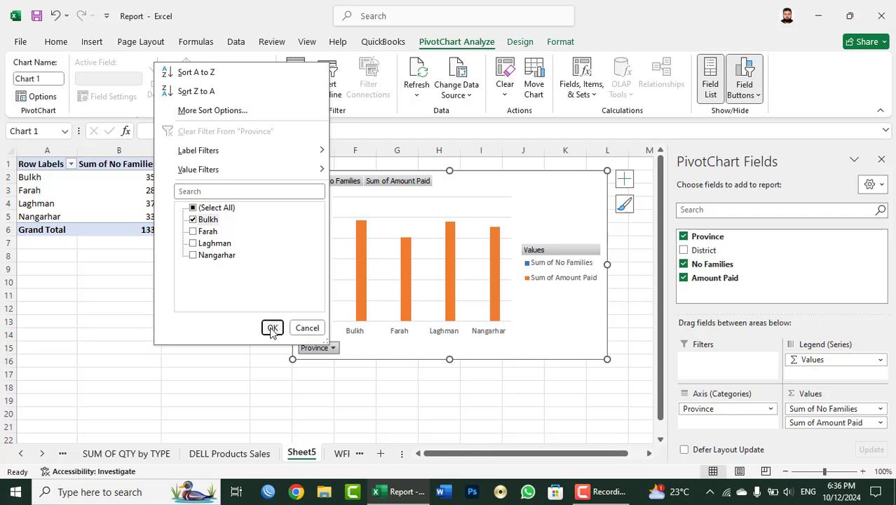
pyautogui.click(272, 328)
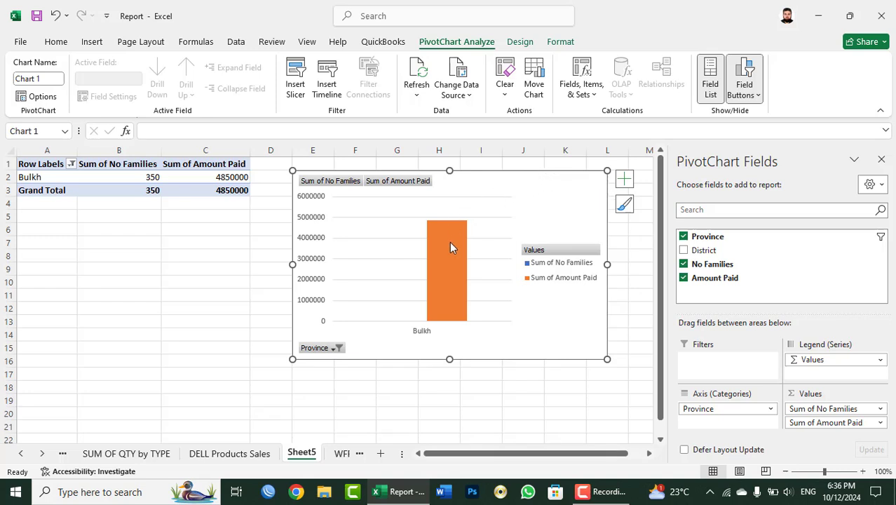
pyautogui.moveTo(450, 247)
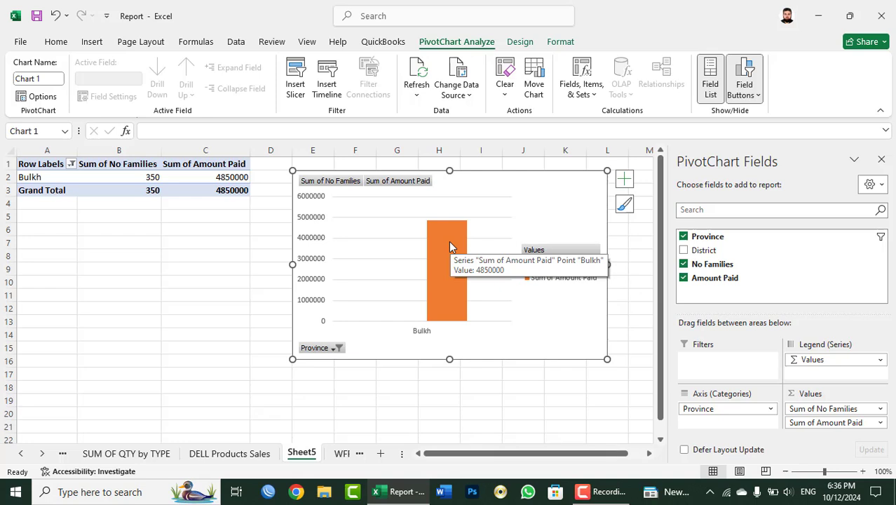
pyautogui.moveTo(444, 232)
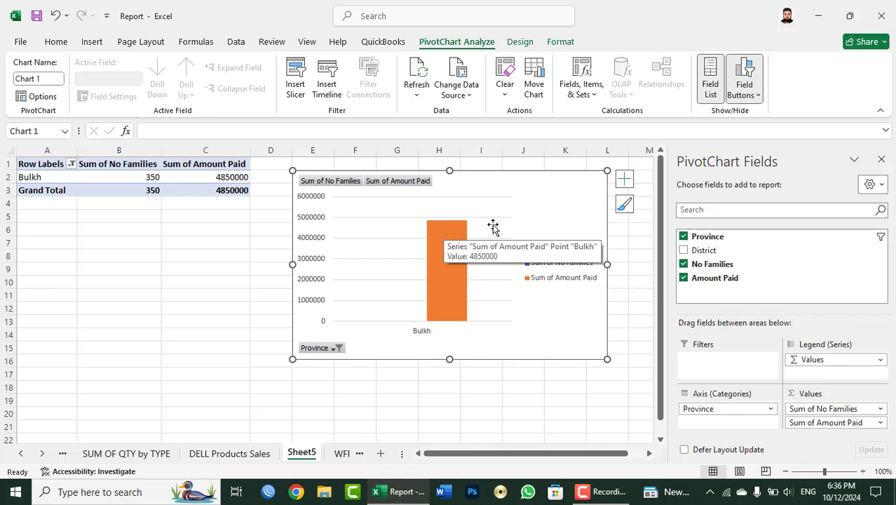
# Step: Show data labels on the PivotChart columns and reselect all provinces in the filter
pyautogui.click(627, 180)
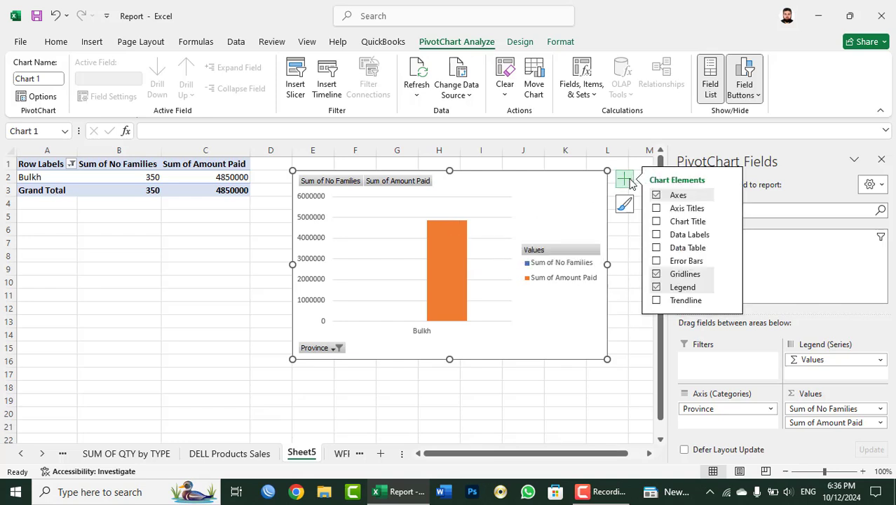
pyautogui.click(660, 237)
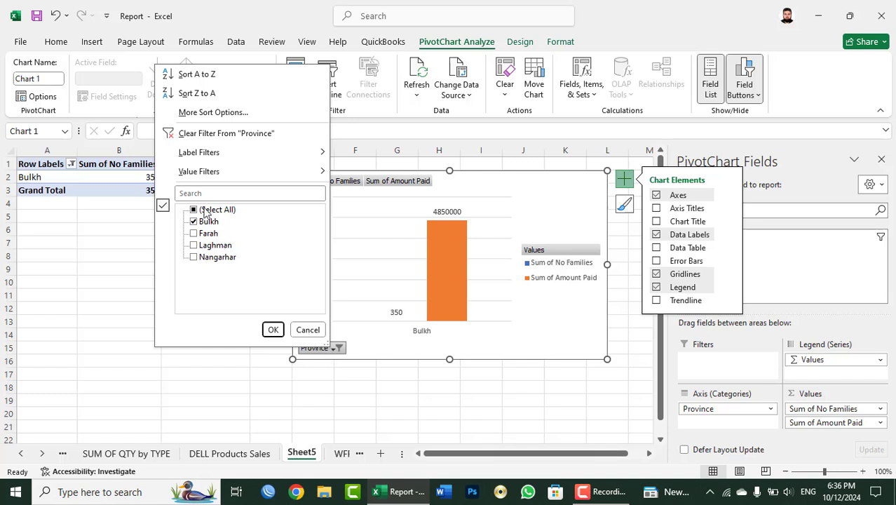
pyautogui.click(194, 209)
pyautogui.click(273, 330)
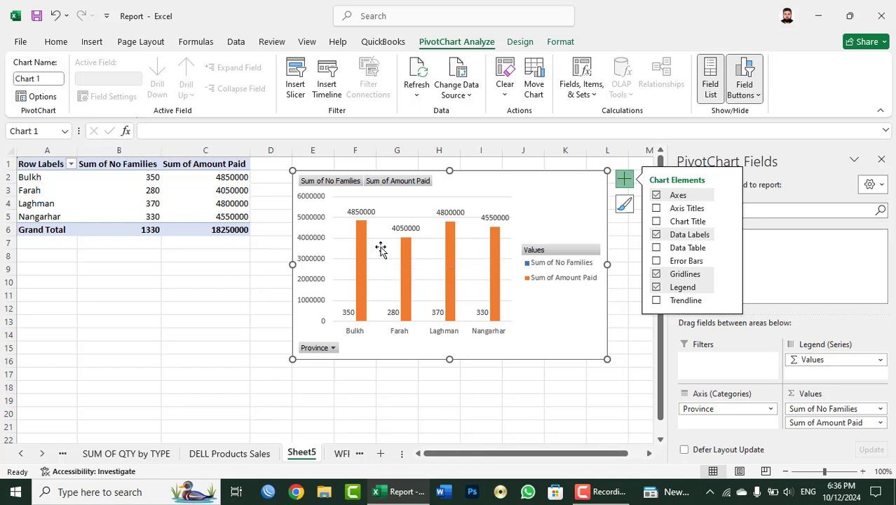
pyautogui.moveTo(405, 268)
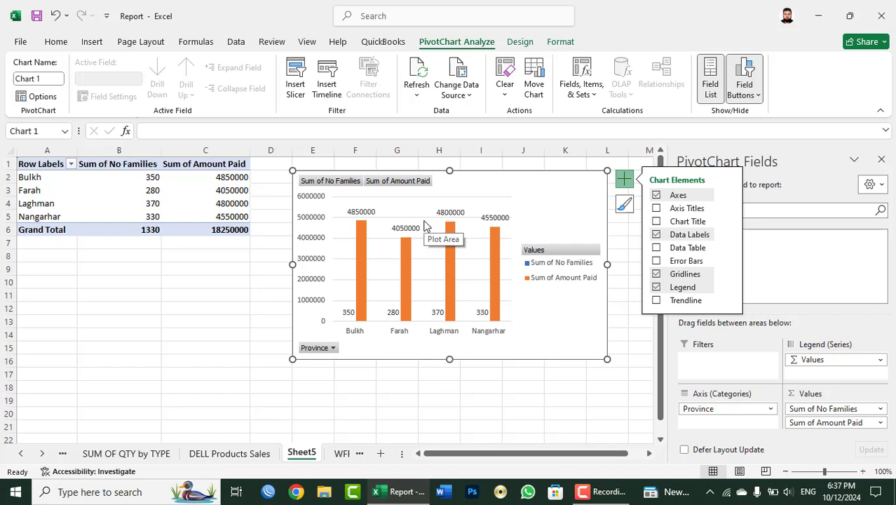
pyautogui.moveTo(453, 232)
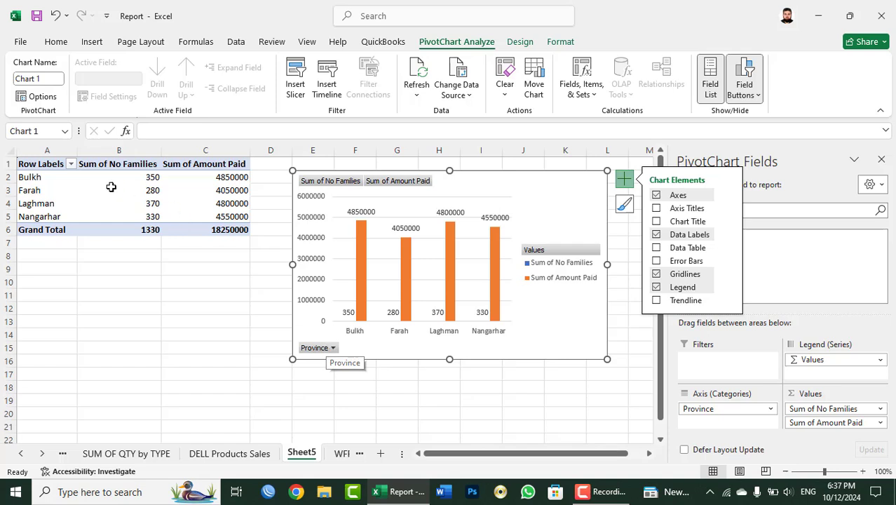
# Step: Filter the pivot table's Row Labels to Bulkh only
pyautogui.click(71, 164)
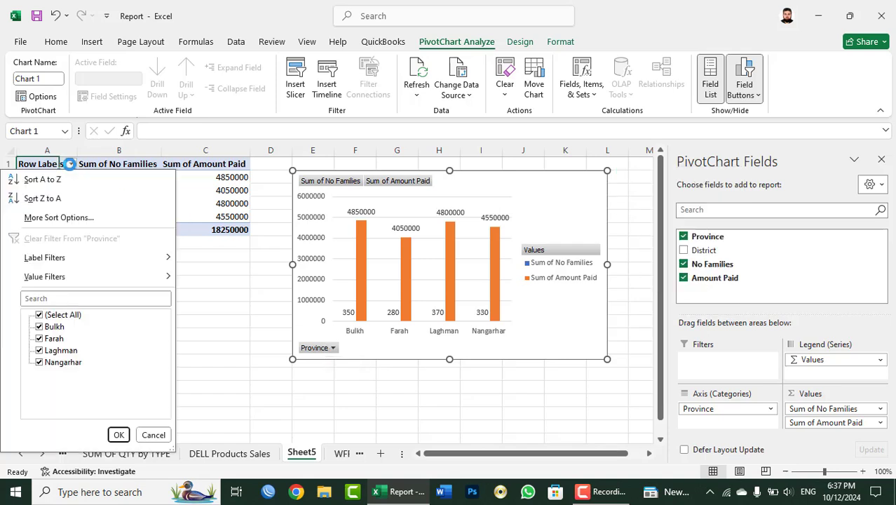
pyautogui.click(39, 315)
pyautogui.click(39, 327)
pyautogui.click(118, 435)
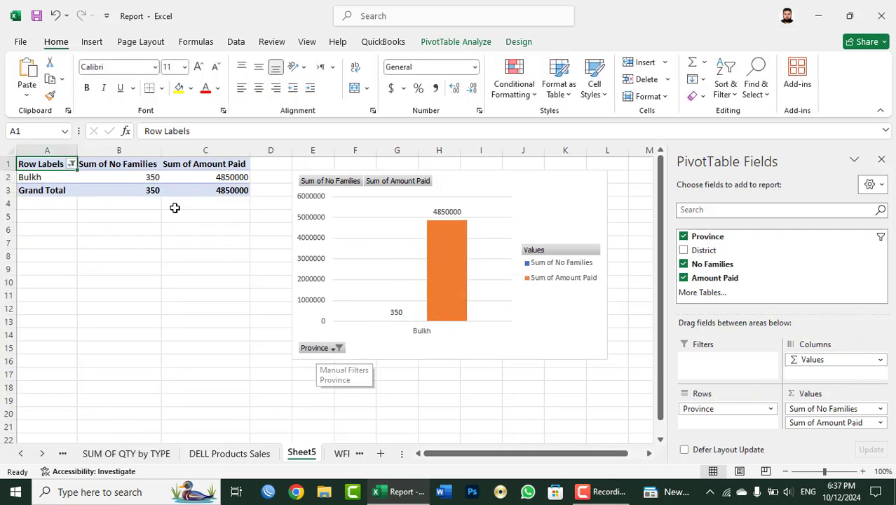
# Step: Clear the Province filter to list all four provinces, and close the field list
pyautogui.click(71, 164)
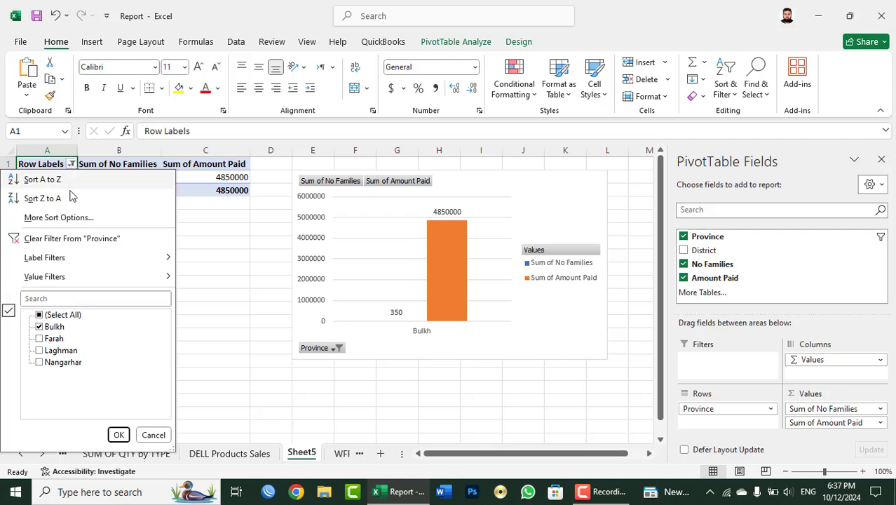
pyautogui.click(45, 240)
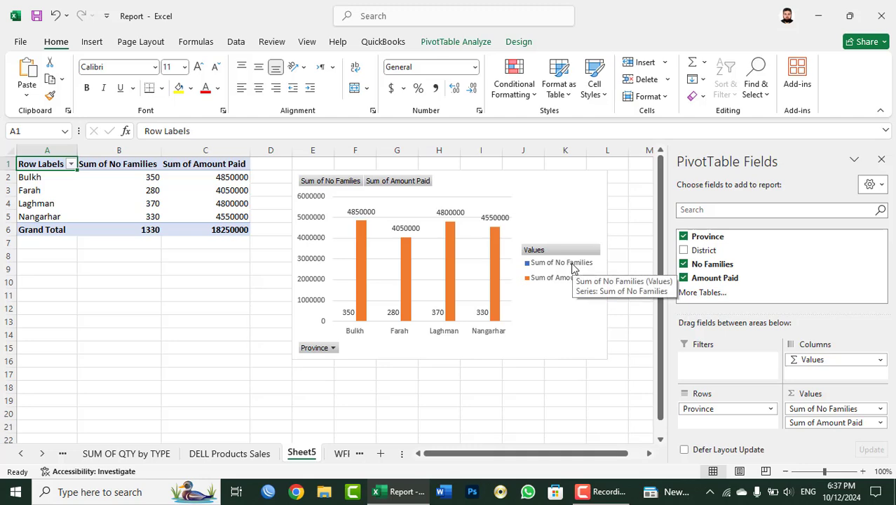
pyautogui.click(881, 160)
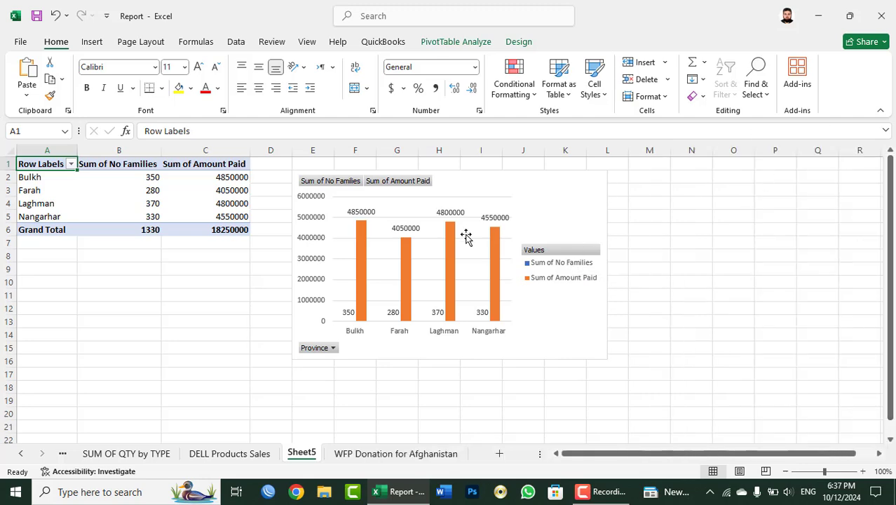
pyautogui.click(343, 455)
pyautogui.hotkey('ctrl', 'a')
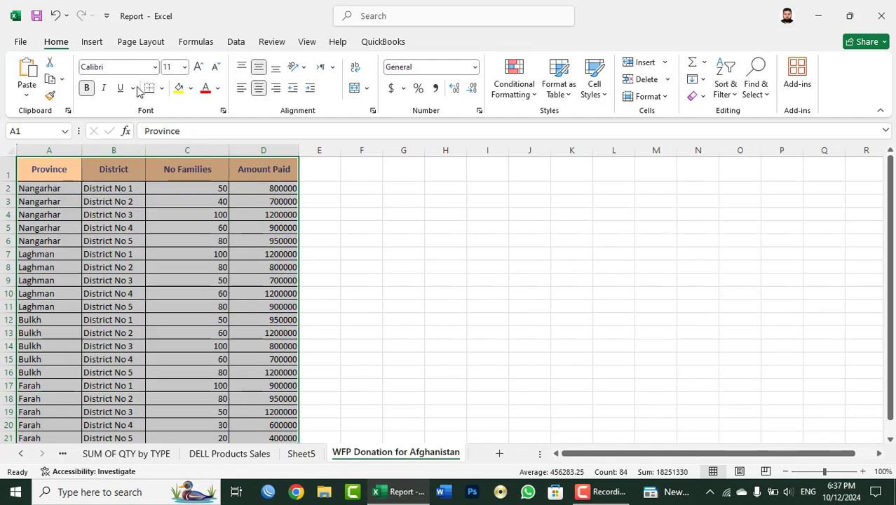
pyautogui.click(95, 43)
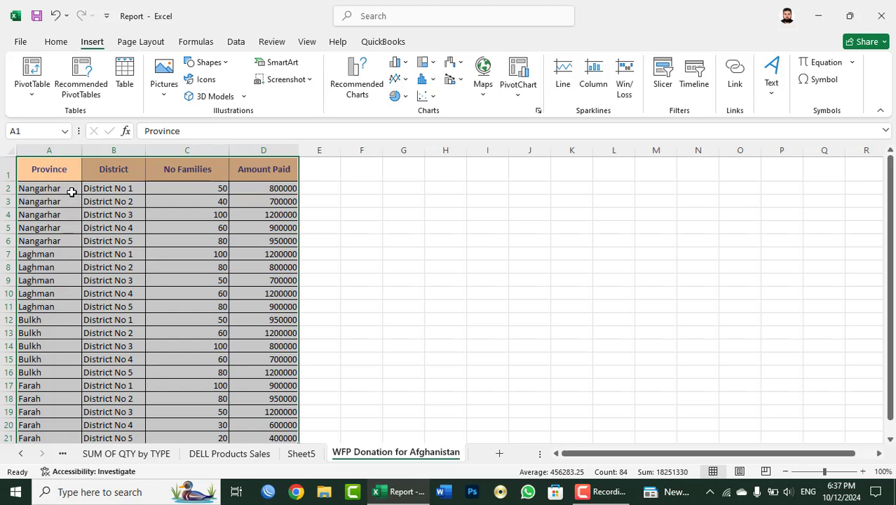
pyautogui.scroll(-1, 71, 202)
pyautogui.scroll(-1, 71, 203)
pyautogui.scroll(2, 71, 202)
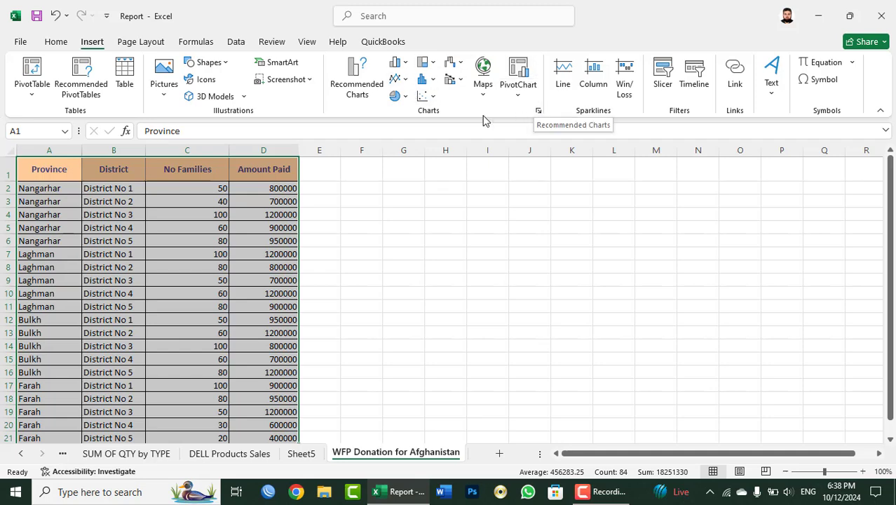
pyautogui.click(537, 112)
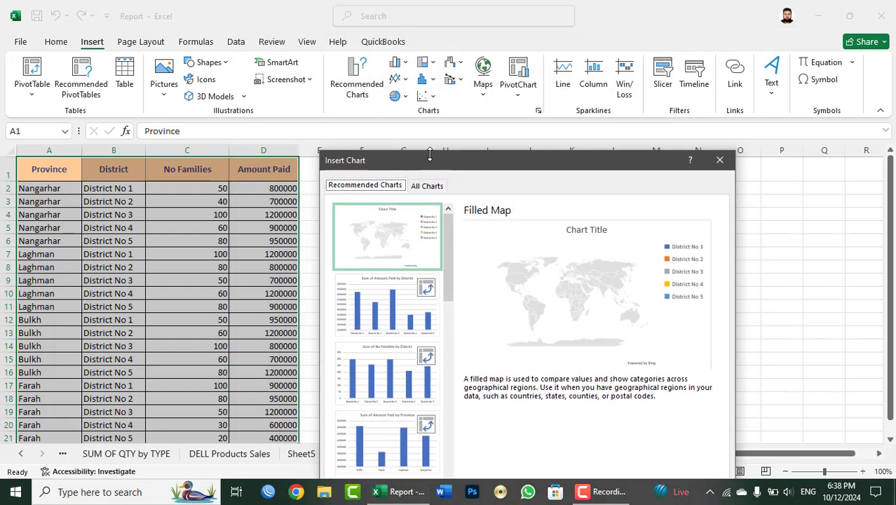
pyautogui.click(666, 76)
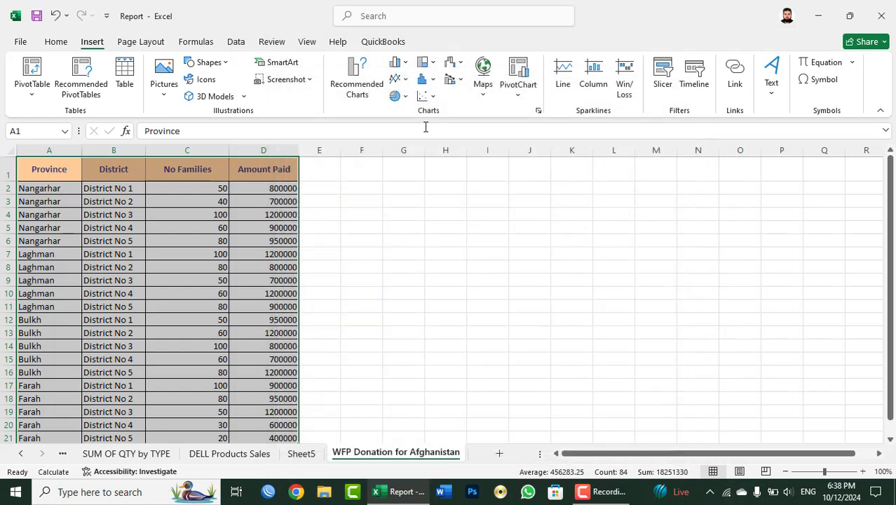
pyautogui.click(301, 456)
# Step: Set the PivotChart area to No Fill with a Blue, Accent 1 outline
pyautogui.click(554, 175)
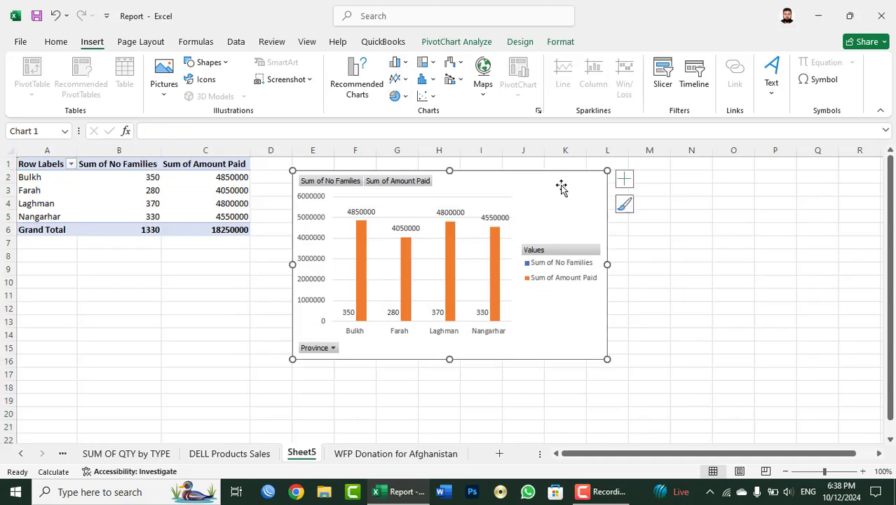
pyautogui.click(519, 42)
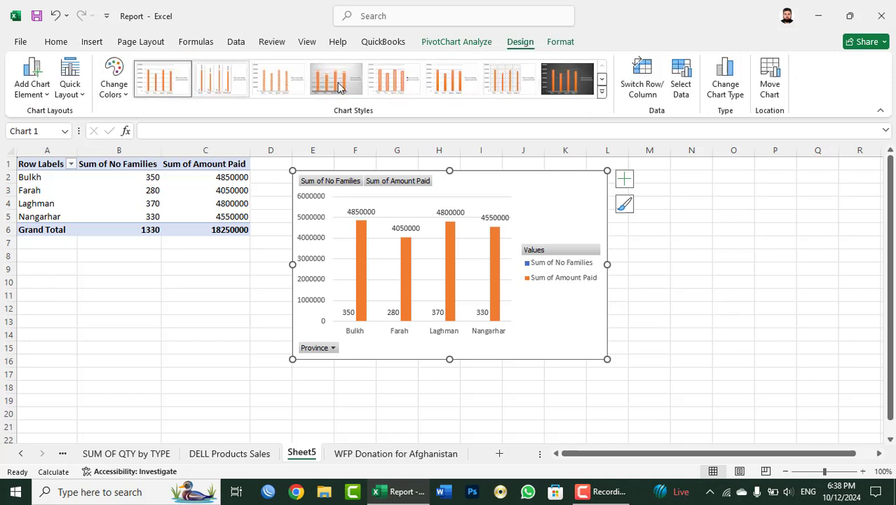
pyautogui.click(560, 42)
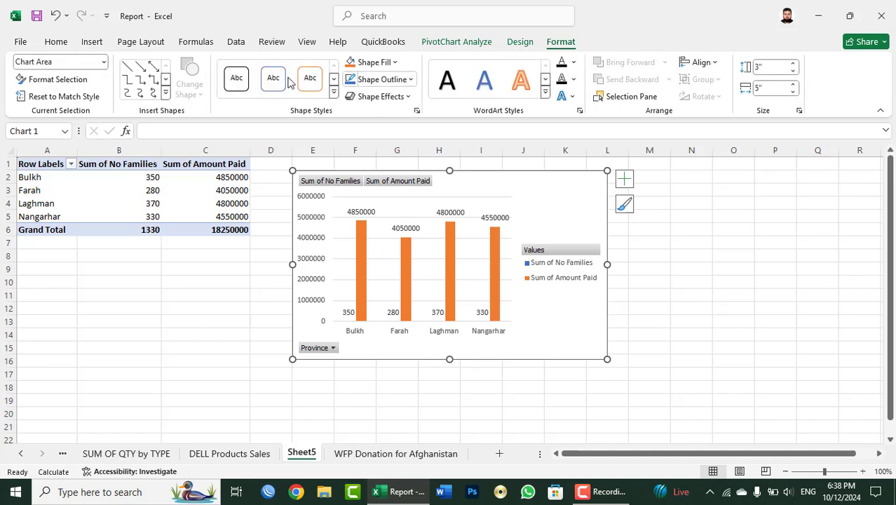
pyautogui.click(384, 62)
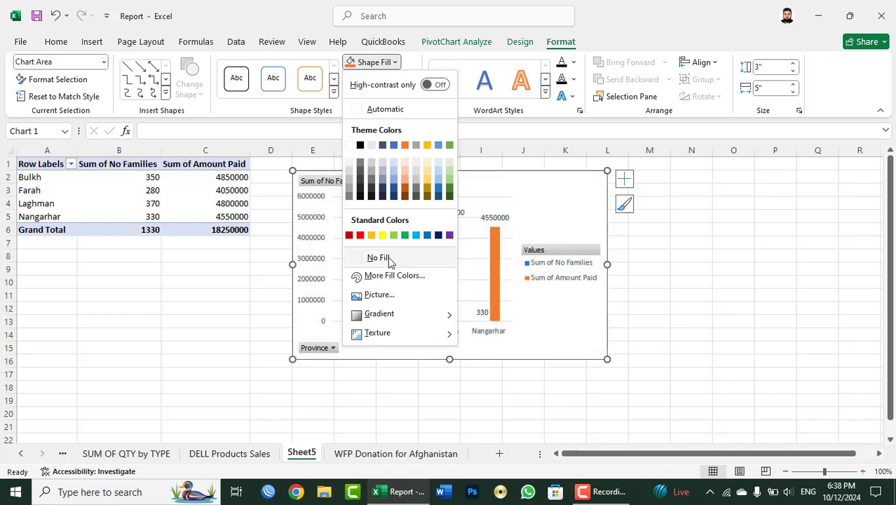
pyautogui.click(388, 258)
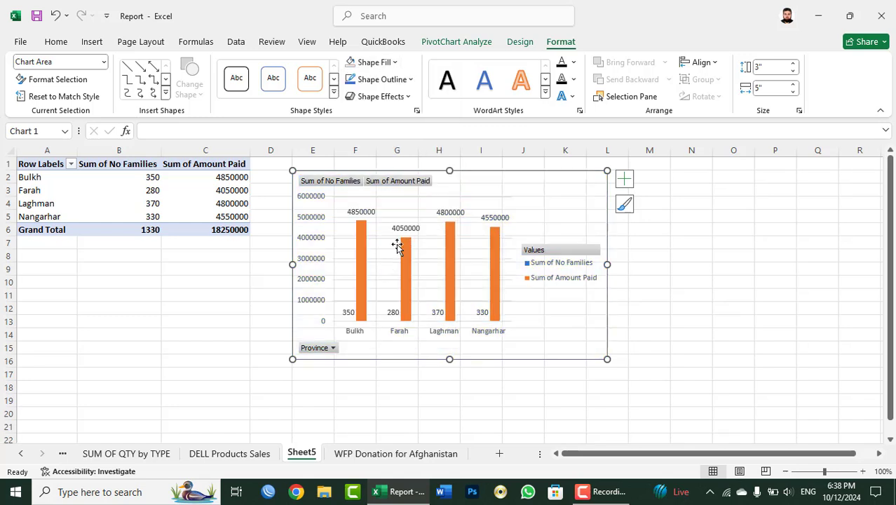
pyautogui.click(382, 79)
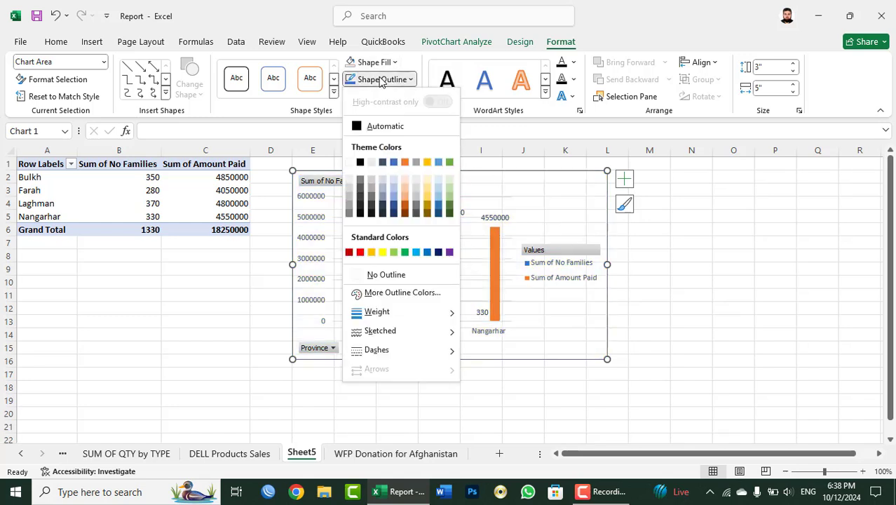
pyautogui.click(394, 164)
pyautogui.click(451, 276)
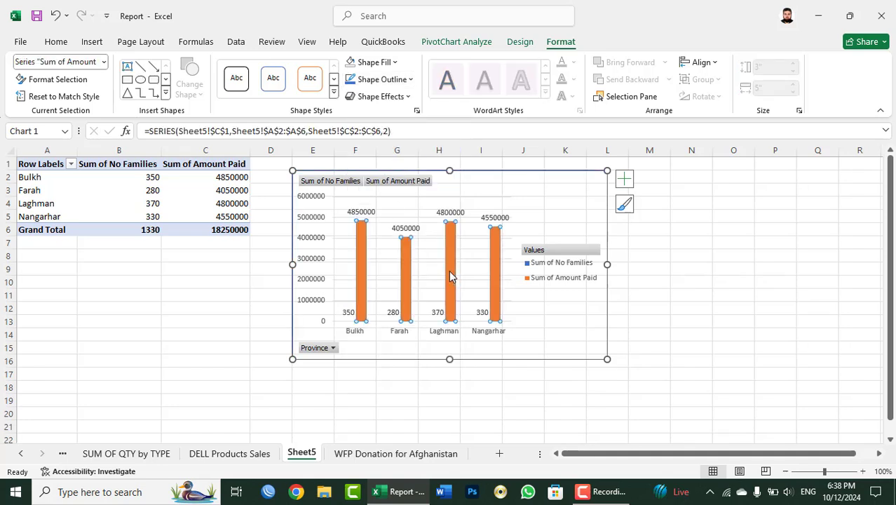
# Step: Fill the Sum of Amount Paid columns dark blue and outline them in red
pyautogui.click(379, 62)
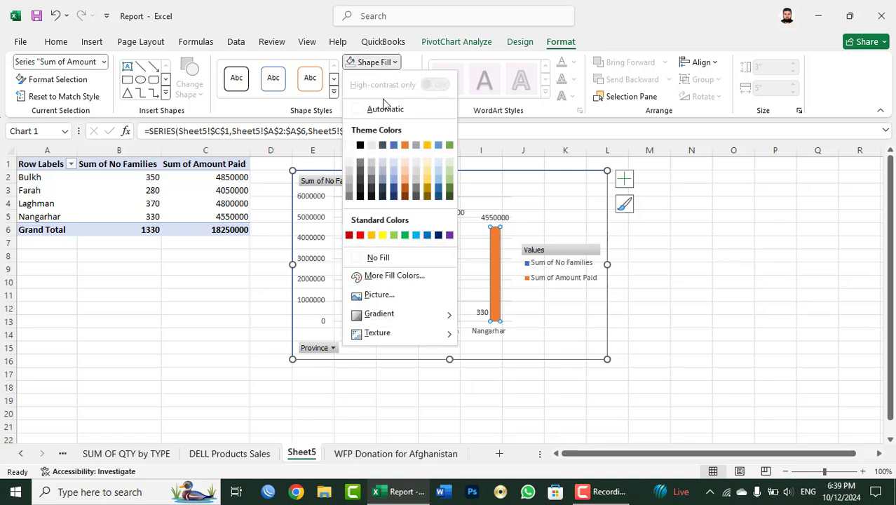
pyautogui.click(436, 198)
pyautogui.click(382, 79)
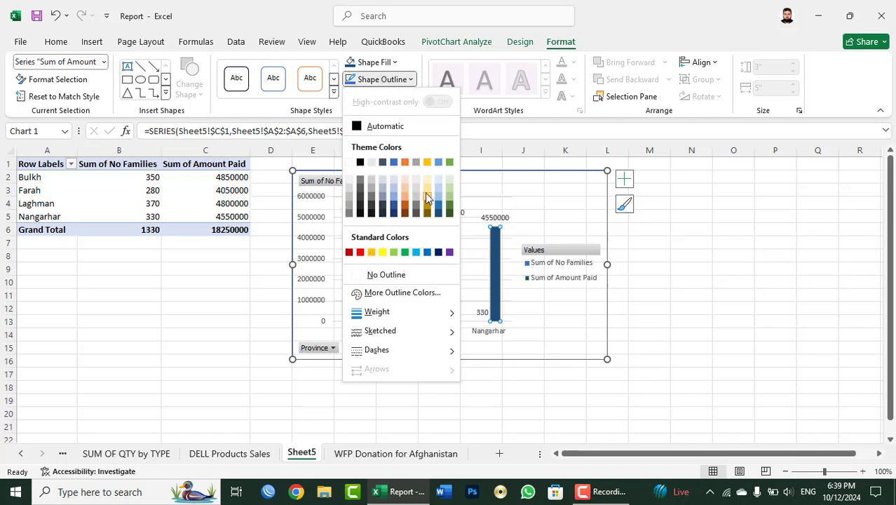
pyautogui.click(360, 253)
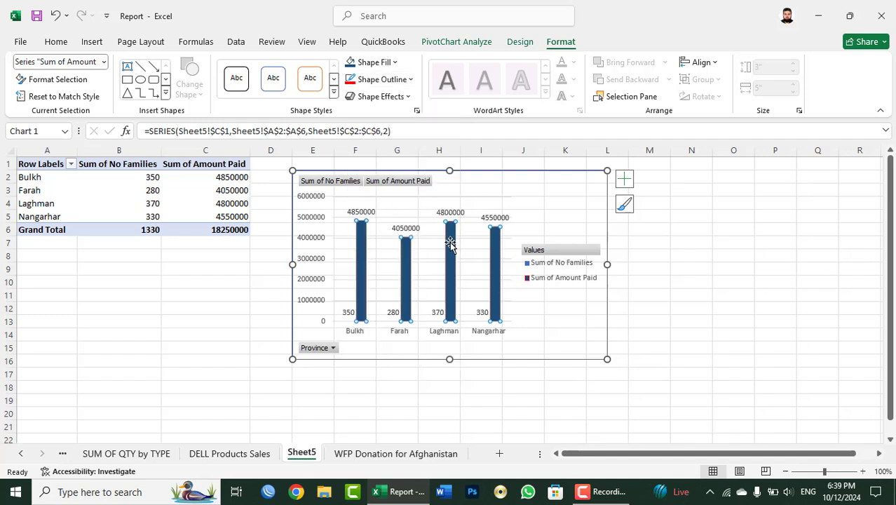
pyautogui.click(334, 93)
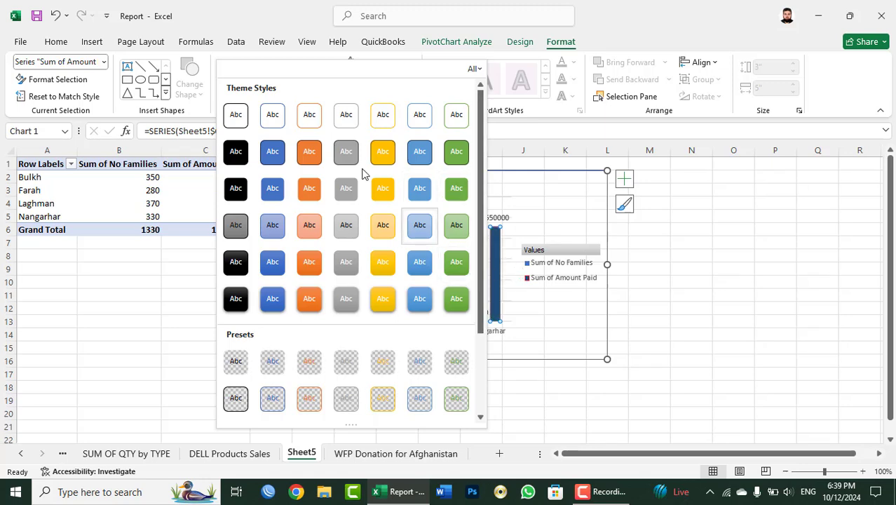
pyautogui.click(615, 185)
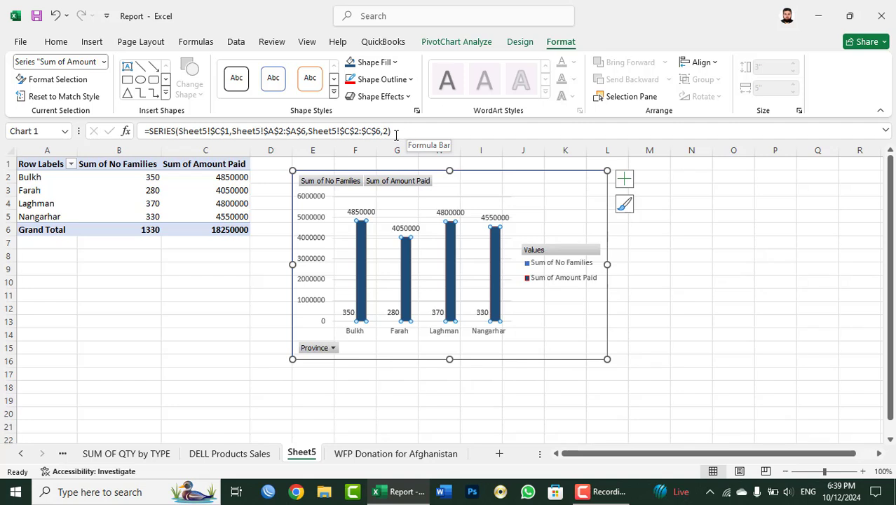
pyautogui.click(663, 267)
pyautogui.click(471, 180)
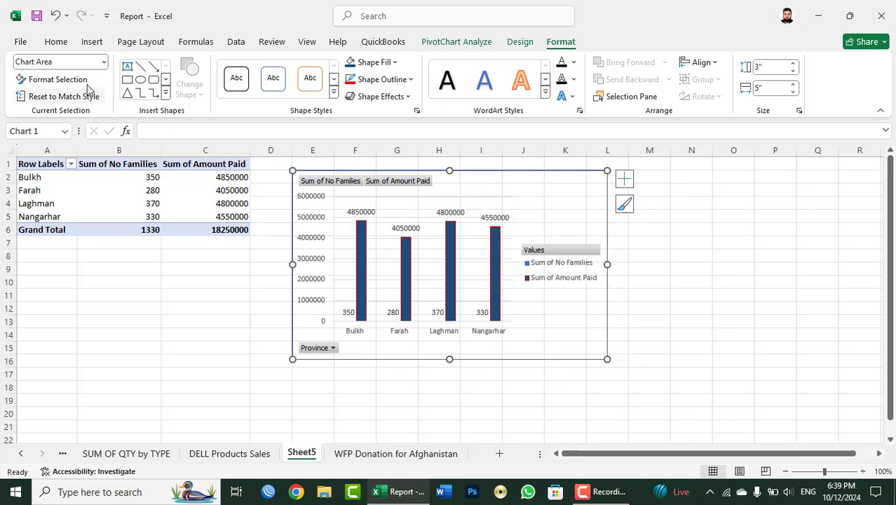
# Step: Select the Province chart's Button Values element, deselect the chart via cell C13, then show the Insert ribbon
pyautogui.click(103, 65)
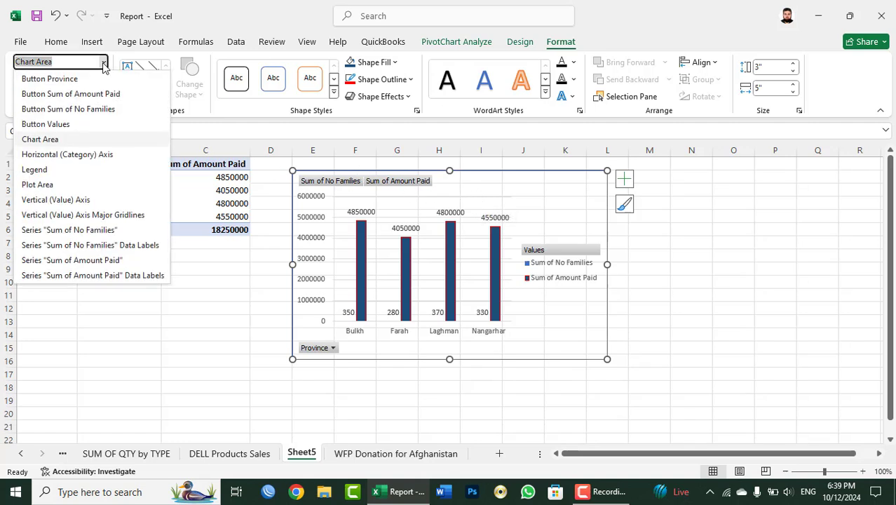
pyautogui.click(60, 126)
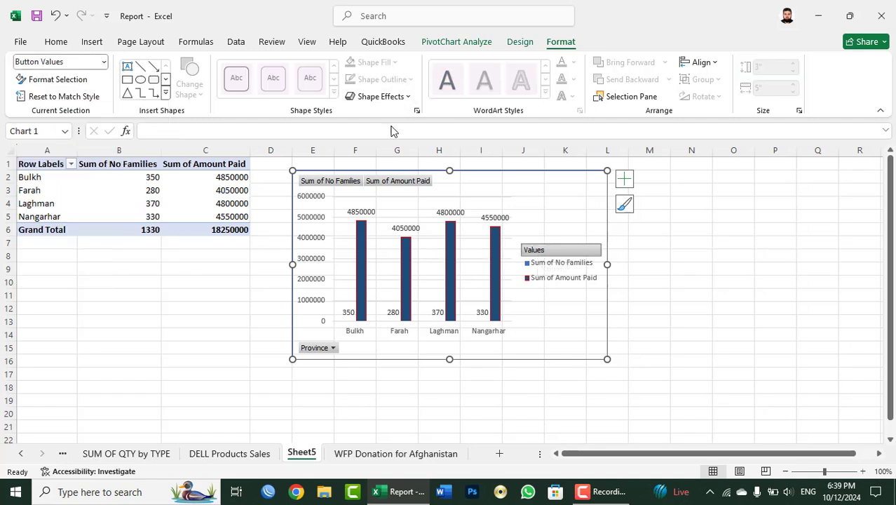
pyautogui.click(183, 321)
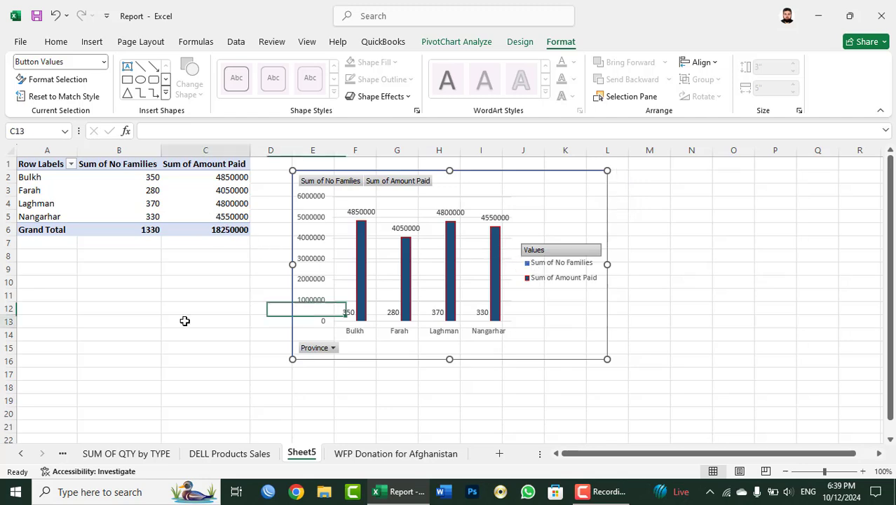
pyautogui.click(91, 42)
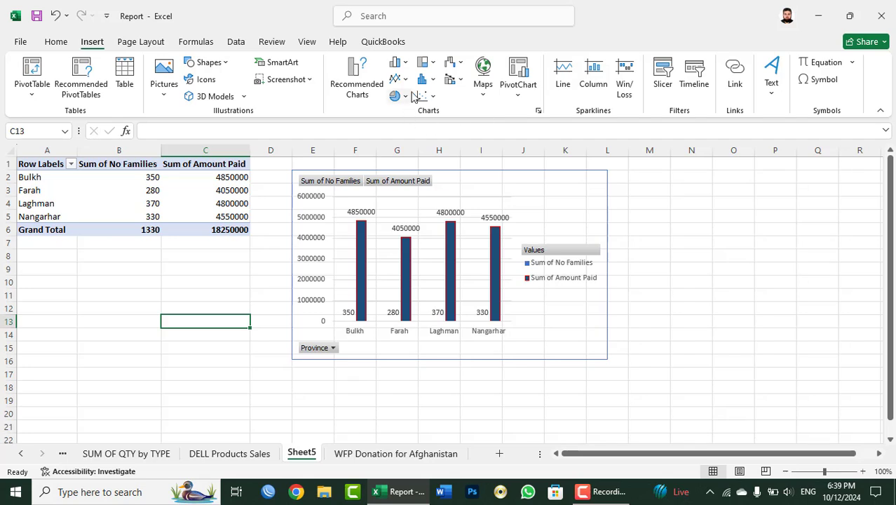
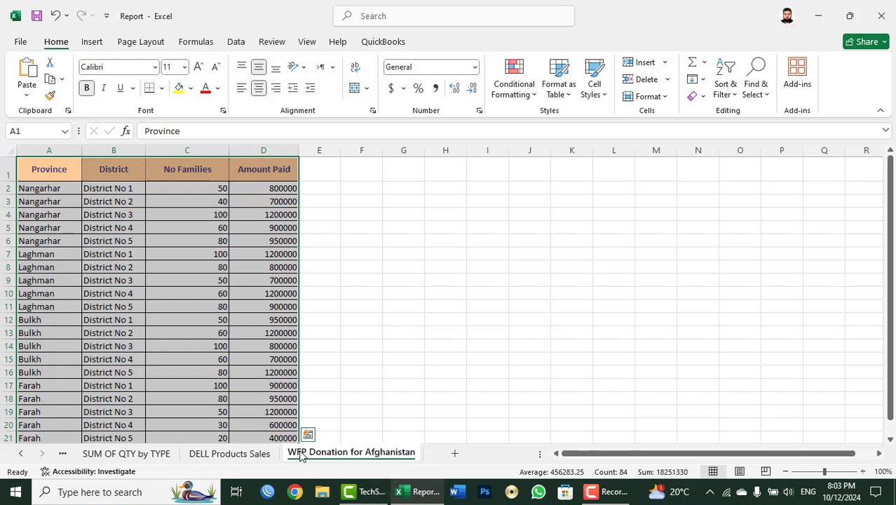
# Step: Insert two quick column charts of the donation table with Alt+F1, then undo them
pyautogui.press('alt')
pyautogui.hotkey('alt', 'F1')
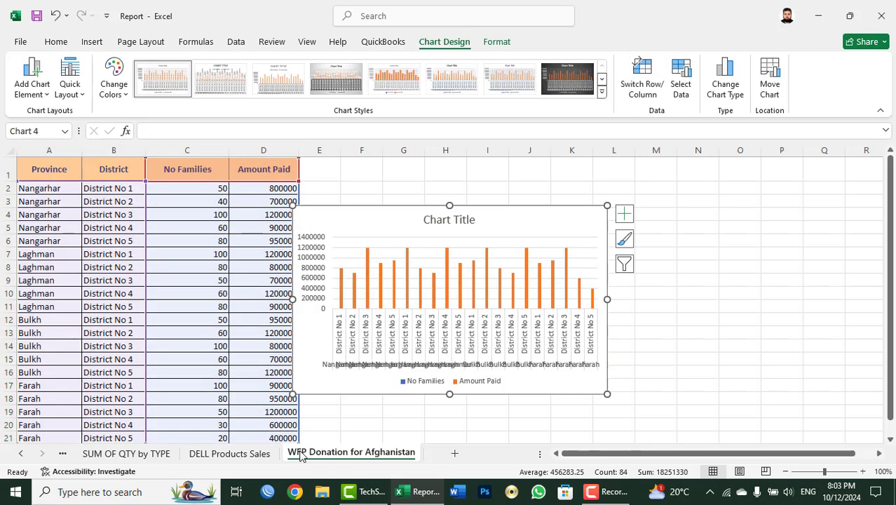
pyautogui.hotkey('alt', 'F1')
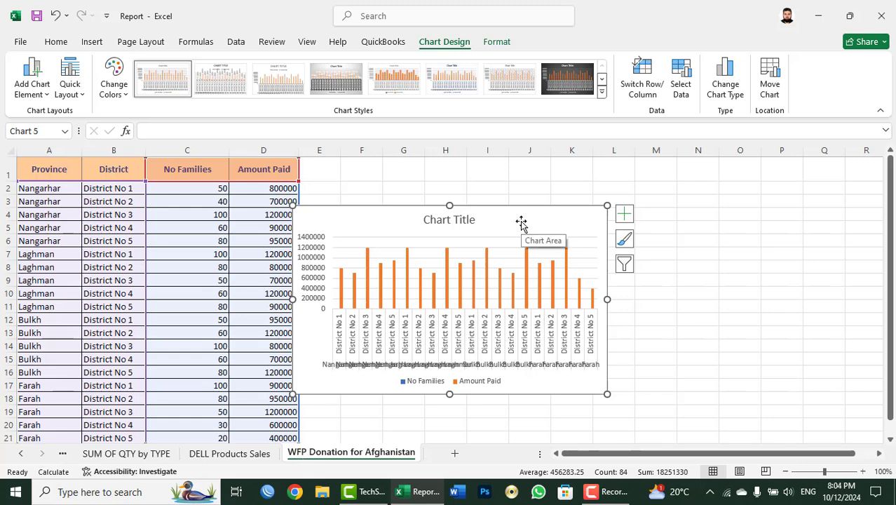
pyautogui.hotkey('ctrl', 'z')
pyautogui.hotkey('ctrl', 'z')
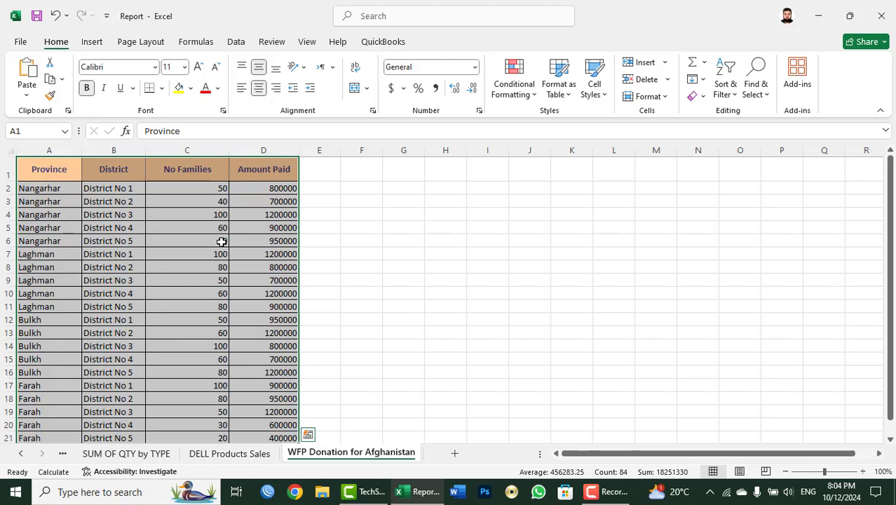
# Step: Add and delete one more quick chart, then create the Chart2 chart sheet and return to the donation table
pyautogui.press('alt')
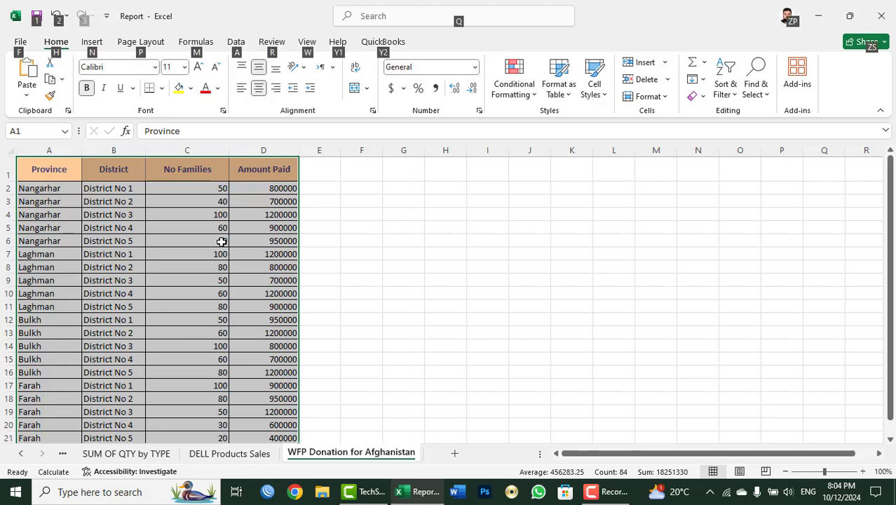
pyautogui.hotkey('alt', 'F1')
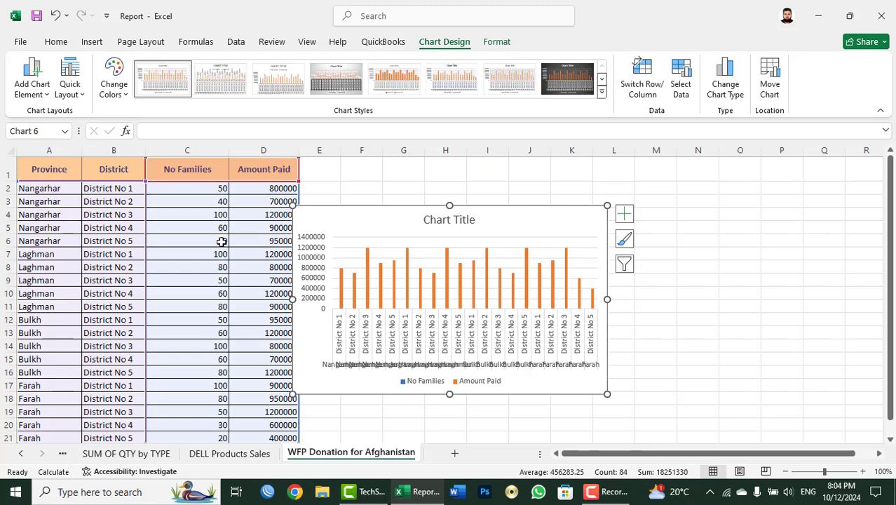
pyautogui.press('Delete')
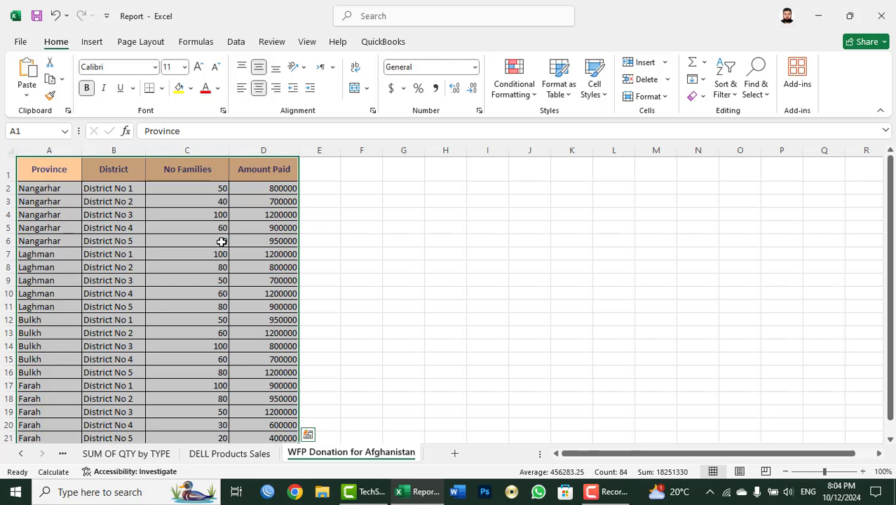
pyautogui.press('F11')
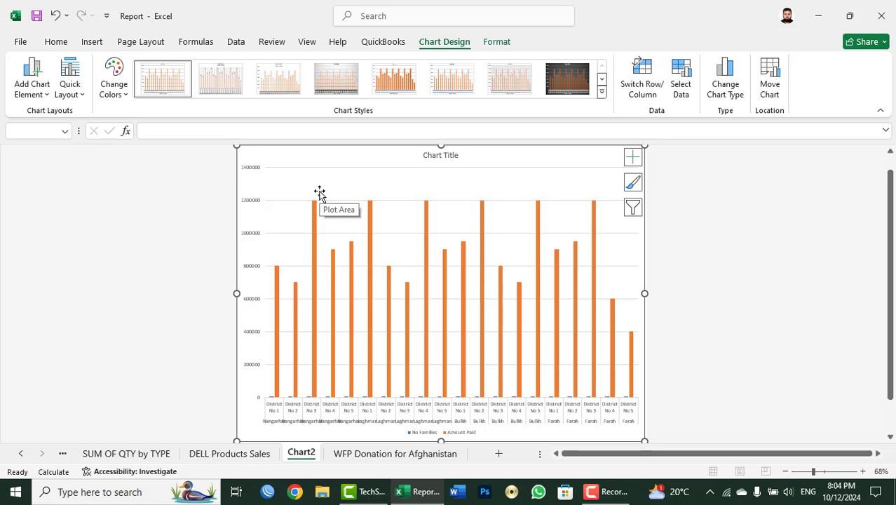
pyautogui.click(346, 455)
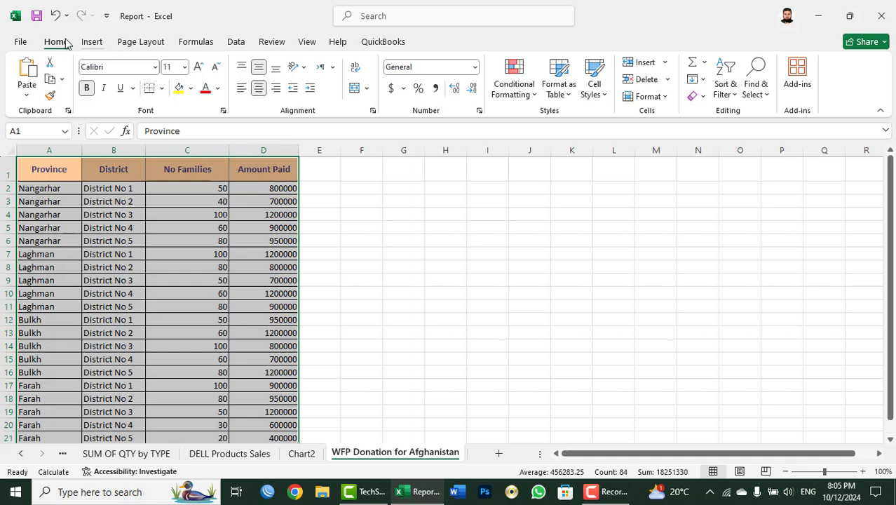
pyautogui.click(92, 42)
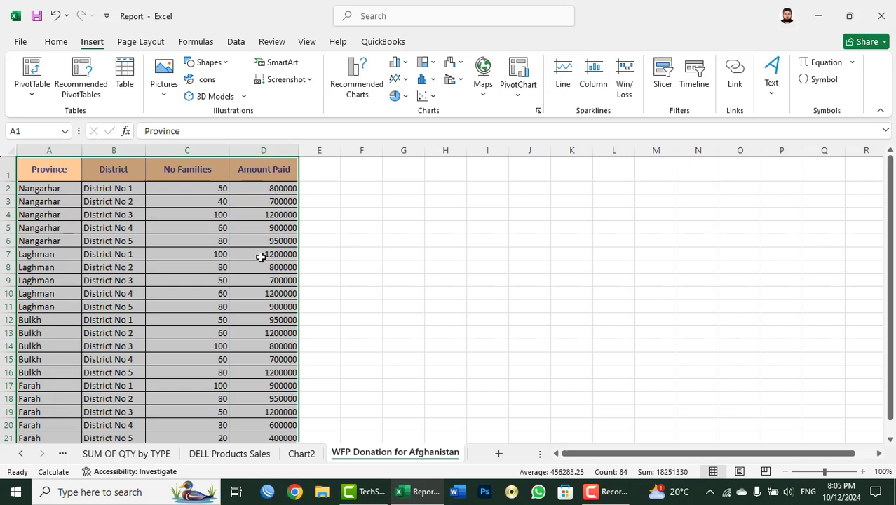
pyautogui.click(197, 42)
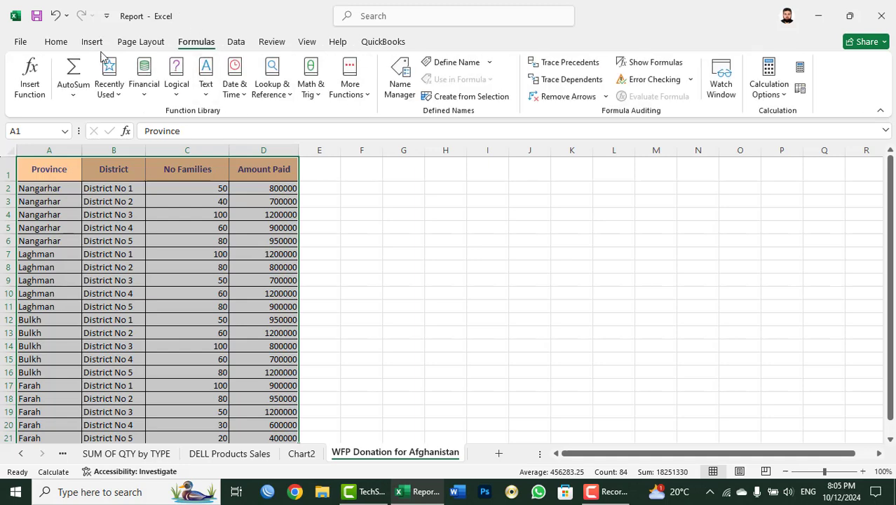
pyautogui.click(58, 42)
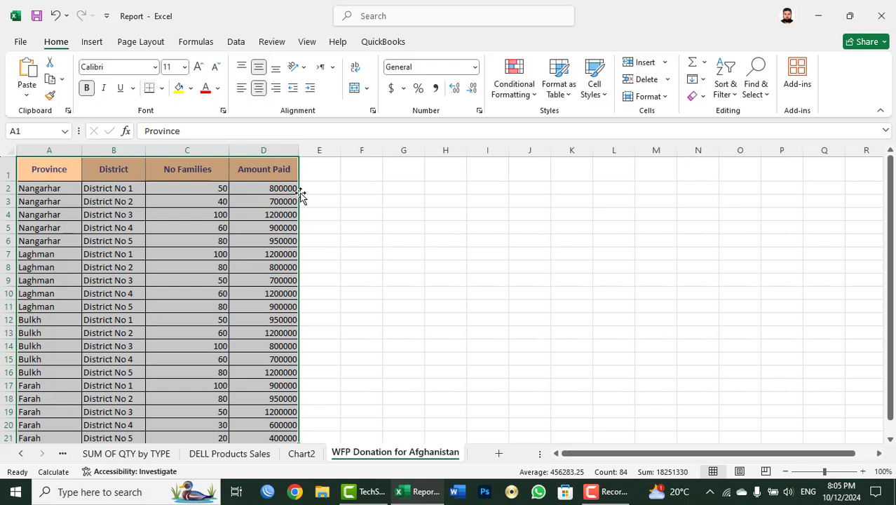